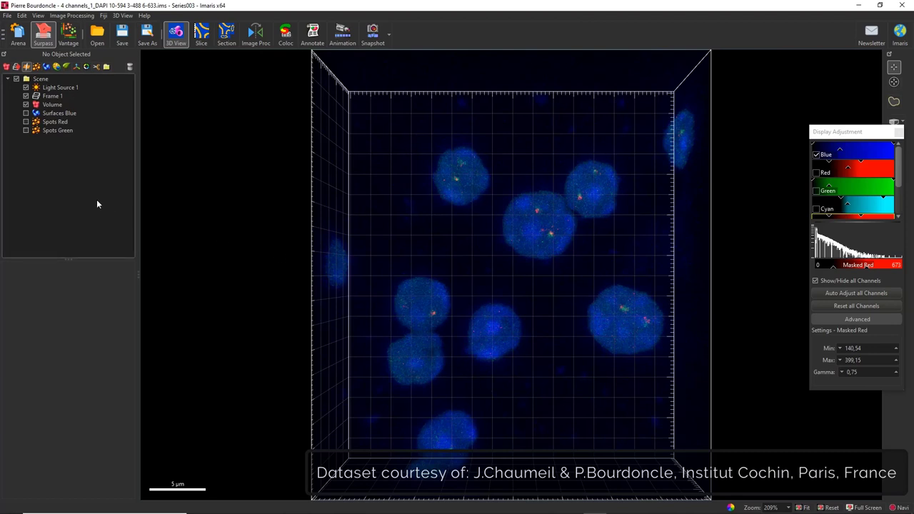
Show Spots Red and Spots Green in the scene, and hide the Volume and Surfaces Blue.
click(27, 113)
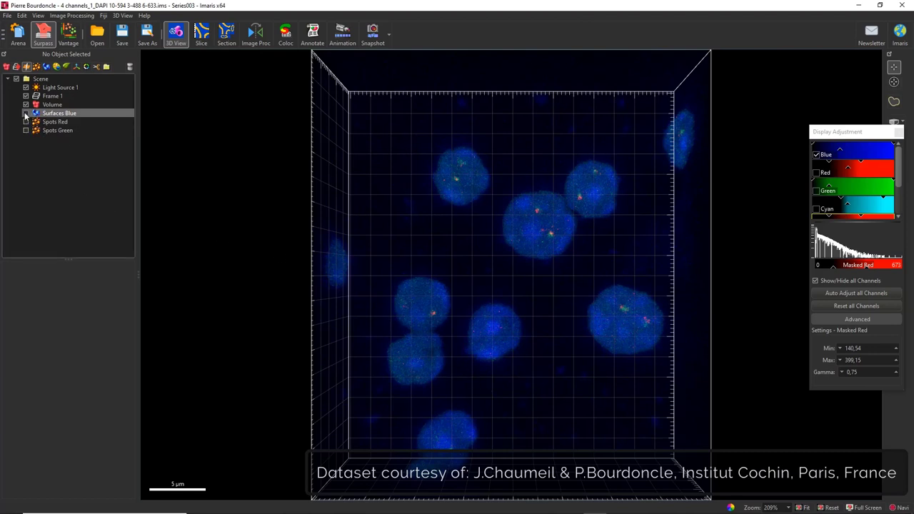
click(27, 122)
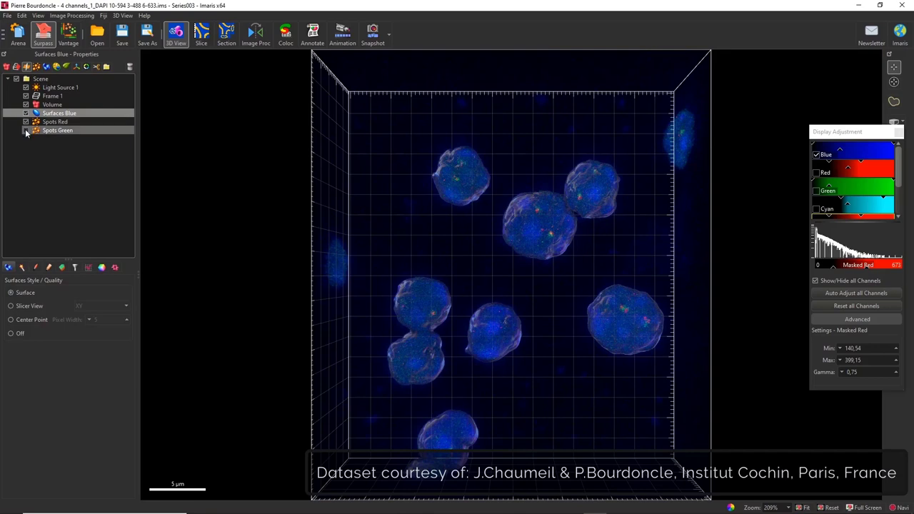
click(26, 130)
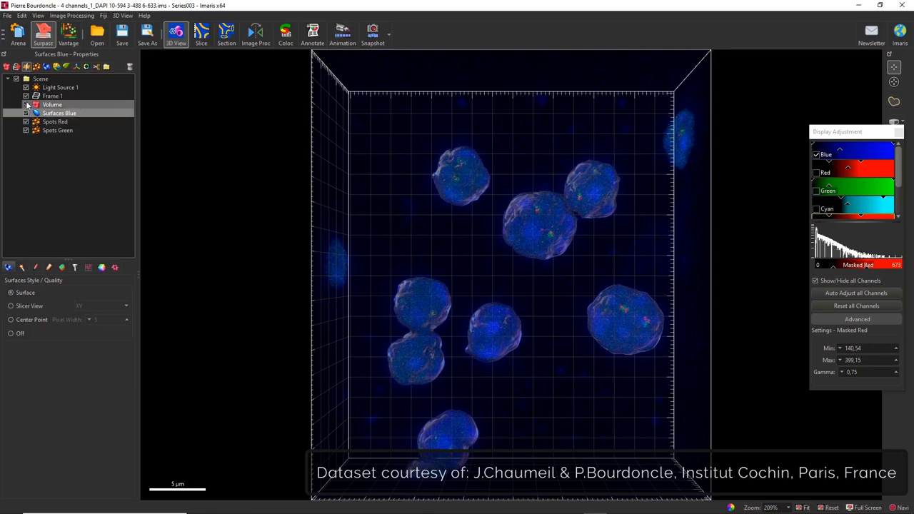
click(26, 105)
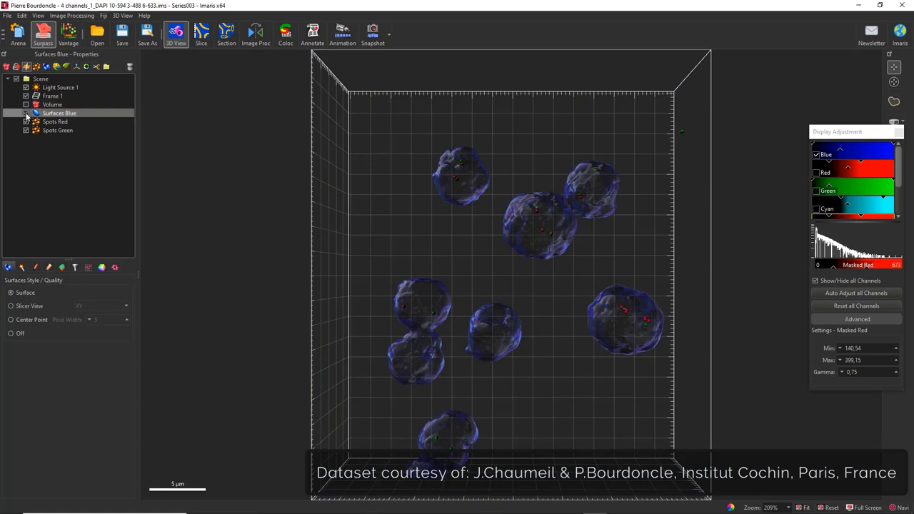
click(26, 113)
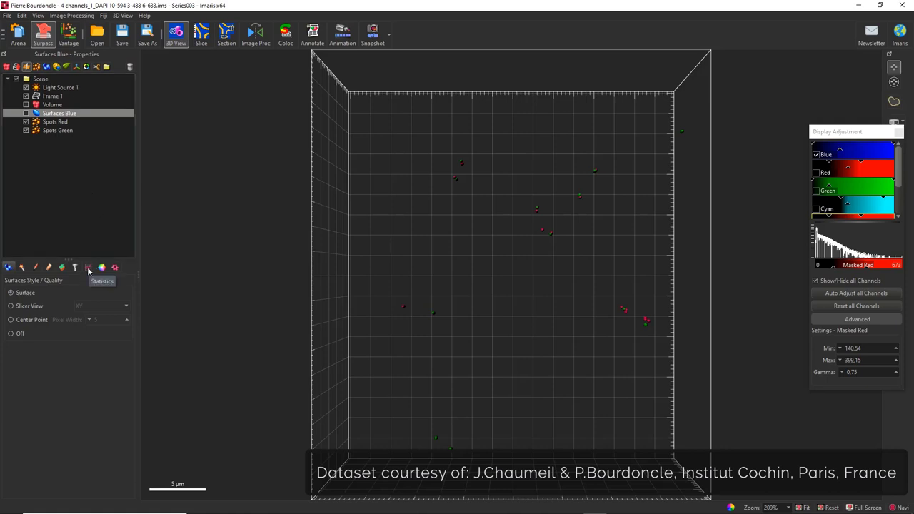
List the detailed statistics of Spots Red for the shortest distance to Spots Green.
click(57, 121)
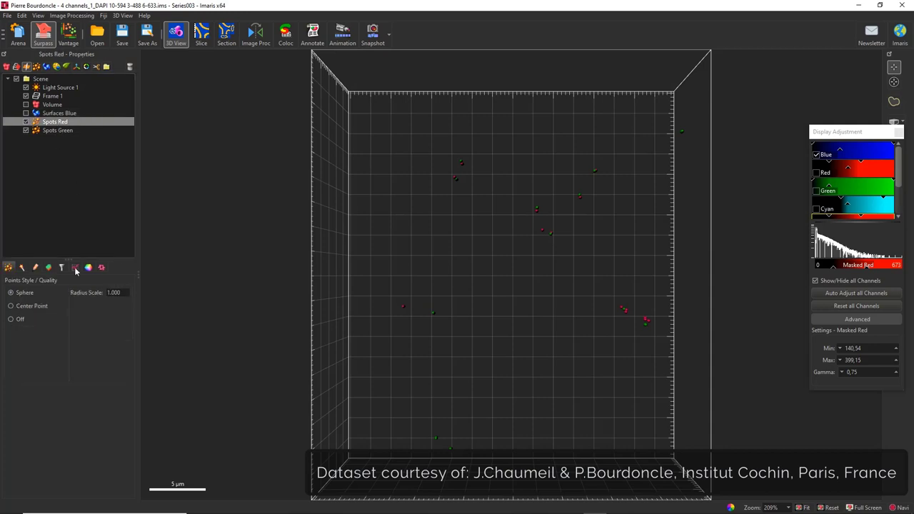
click(75, 268)
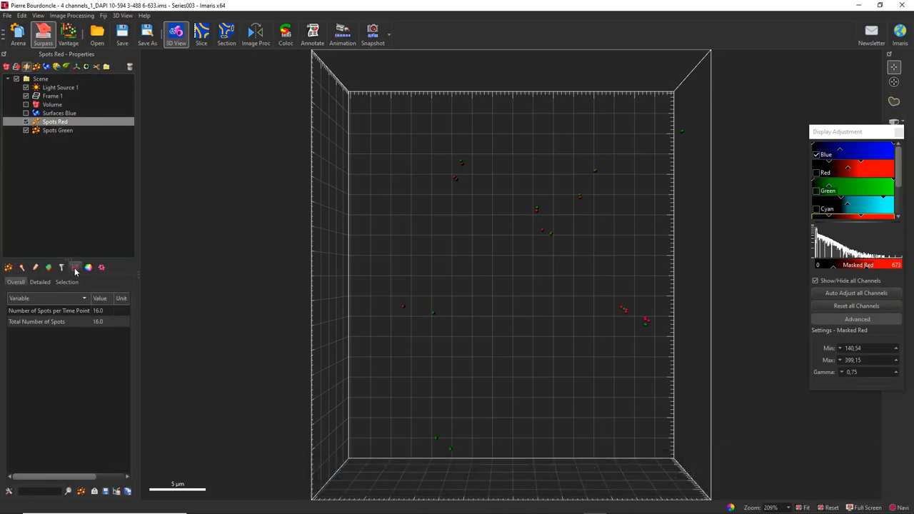
click(41, 282)
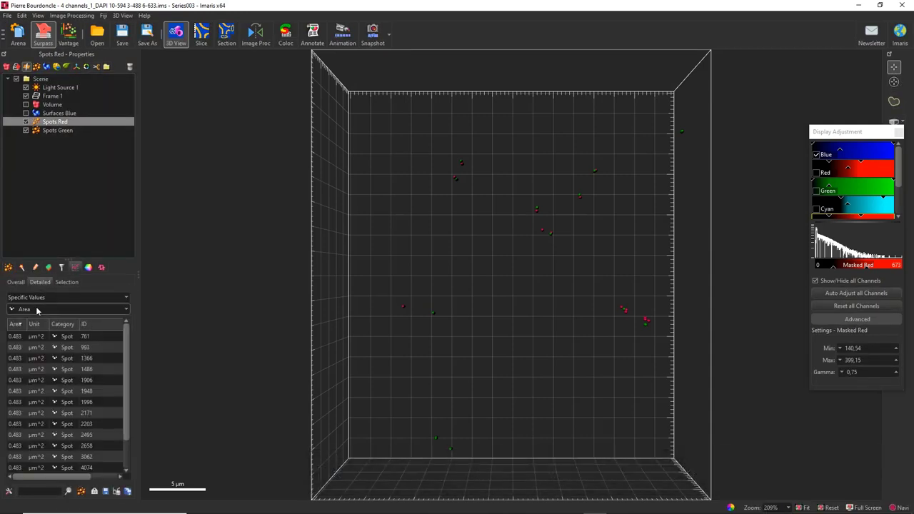
click(36, 309)
scroll(41, 355, down, 10)
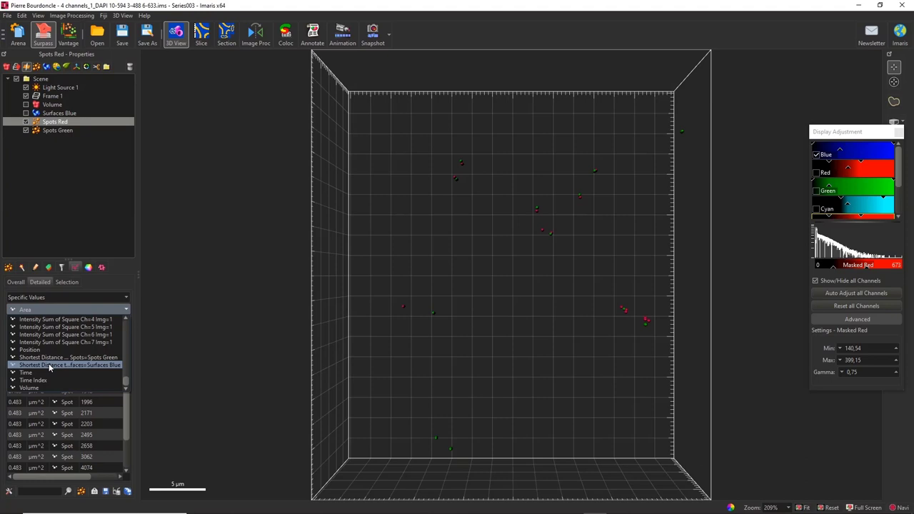
click(50, 357)
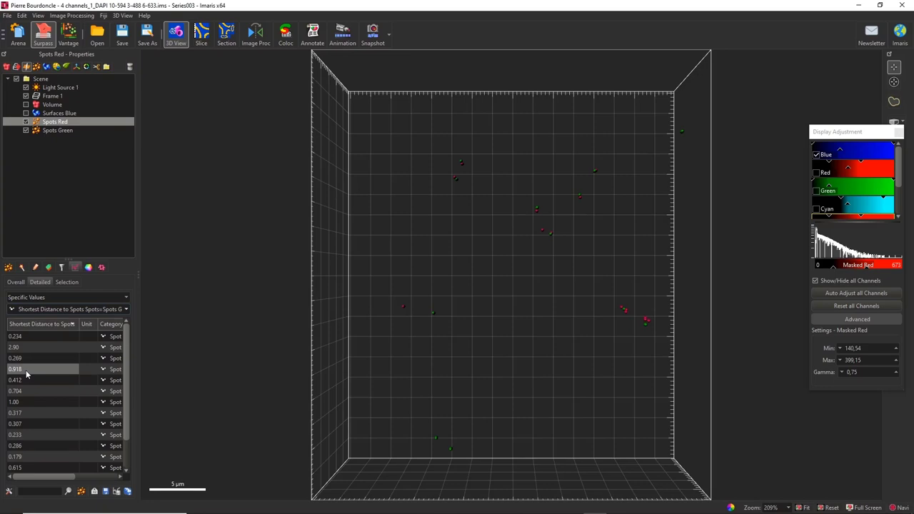
Locate the red spot with the 1.00 distance in the 3D view and look up the distance of the outermost red spot in its cluster.
click(22, 403)
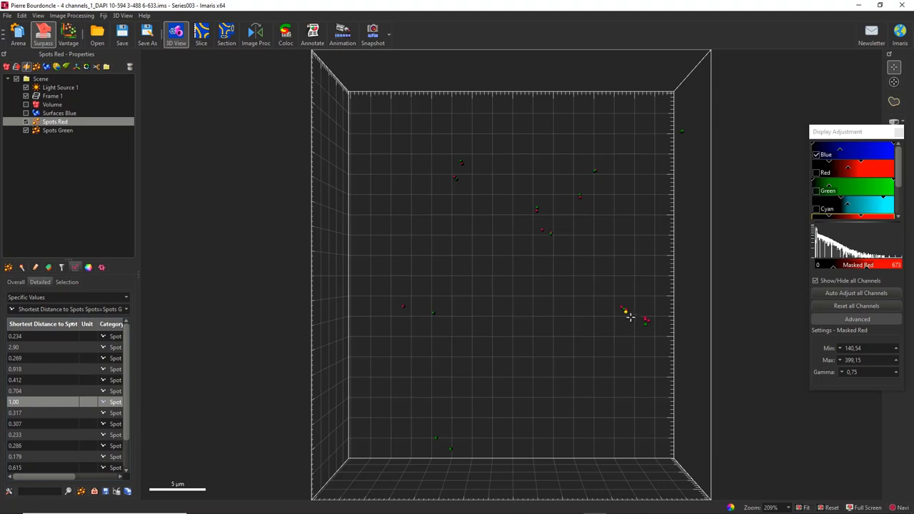
scroll(627, 317, up, 10)
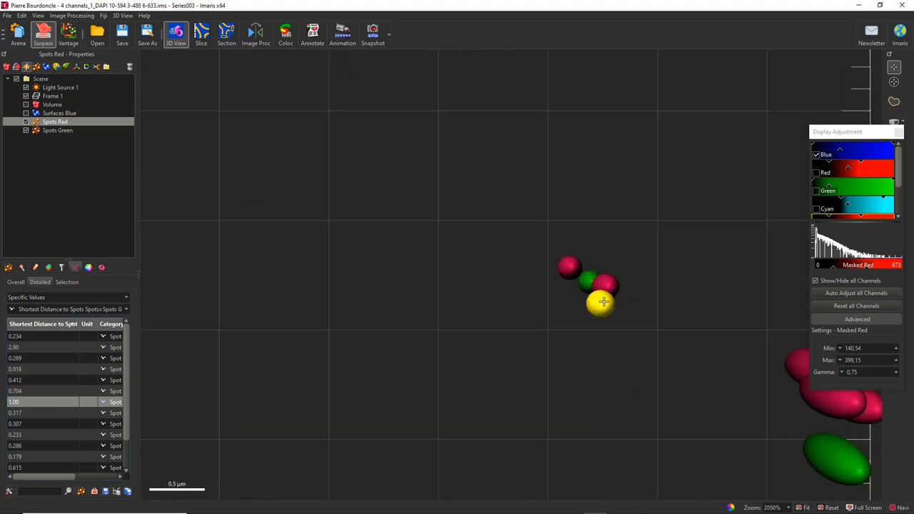
click(568, 264)
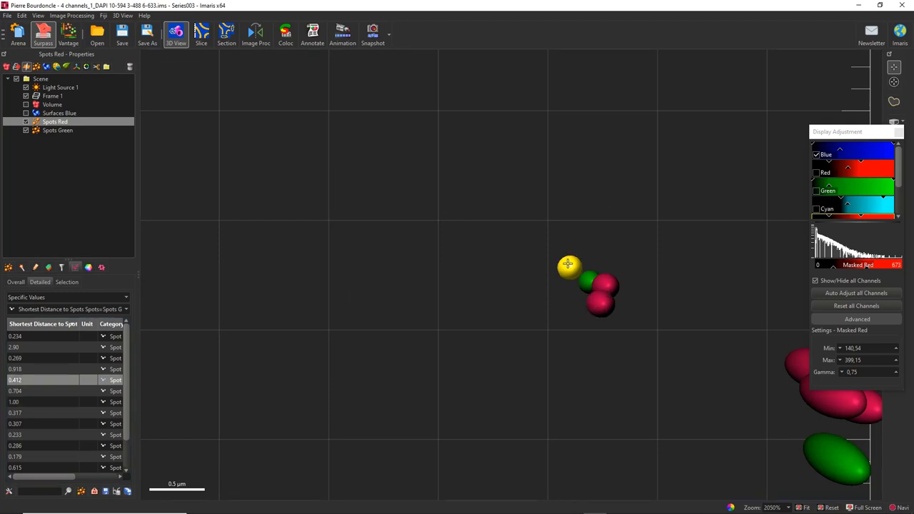
click(14, 380)
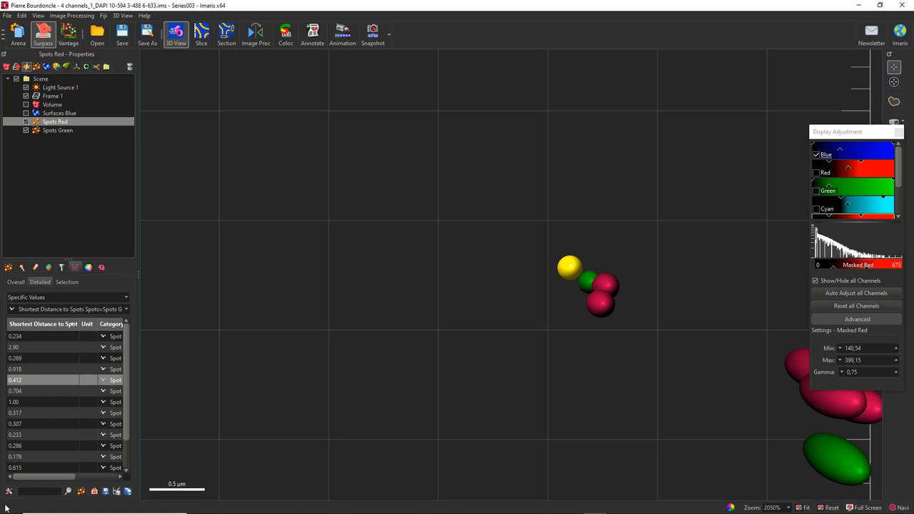
Run the Colocalize Spots function on Spots Red and Spots Green with a distance threshold of 0.3.
click(102, 268)
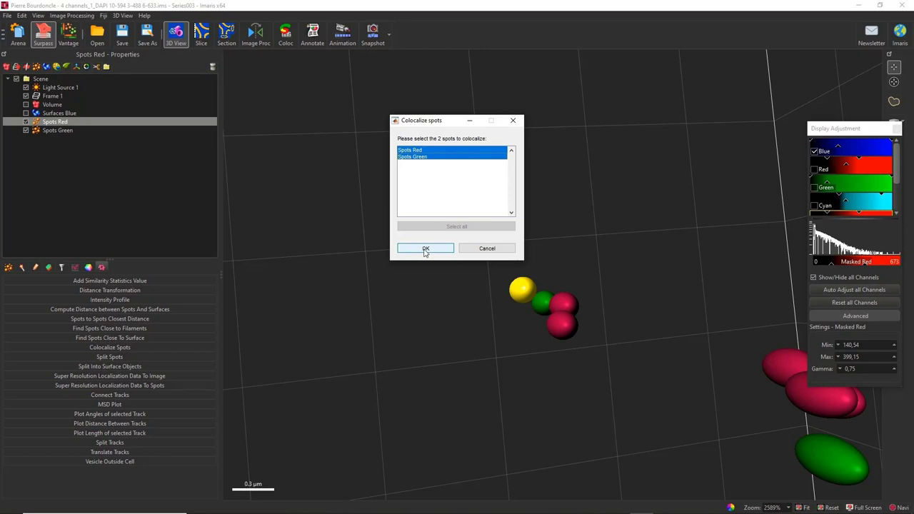
click(425, 250)
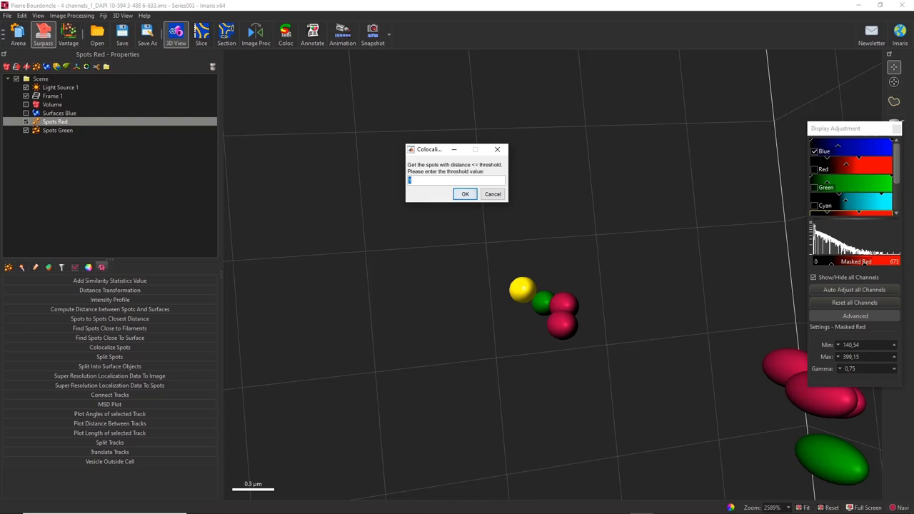
text(0.3)
click(465, 195)
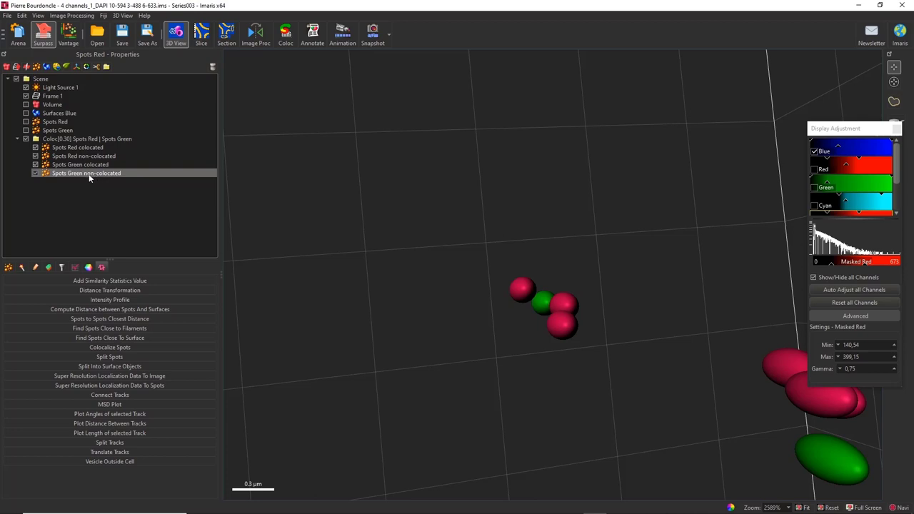
Hide the non-colocated red and green spots and inspect the colocated pairs in the 3D view.
click(36, 156)
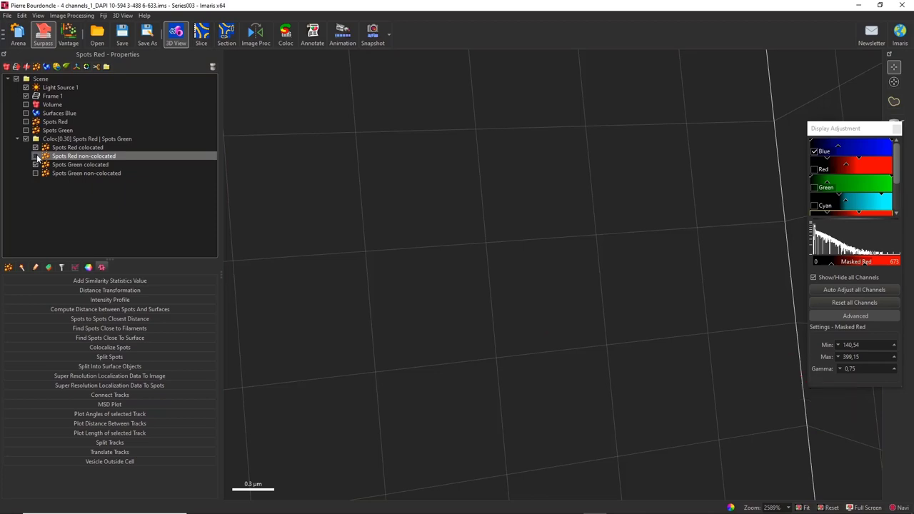
click(35, 156)
scroll(429, 179, down, 10)
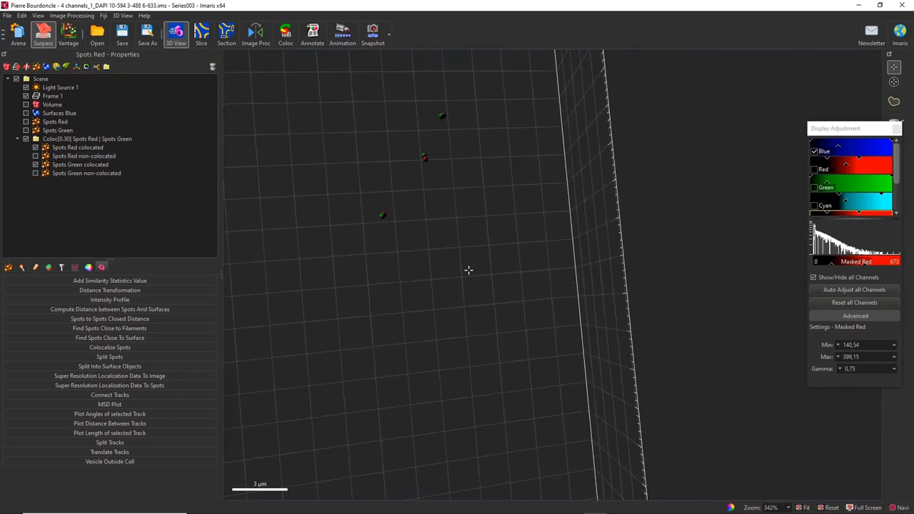
drag(467, 269, 571, 343)
scroll(565, 330, up, 6)
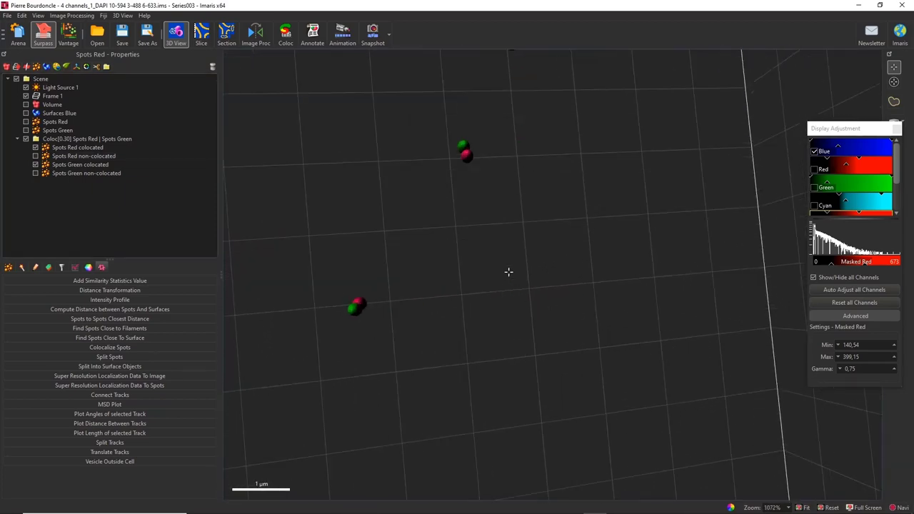
drag(509, 271, 611, 323)
scroll(557, 383, up, 1)
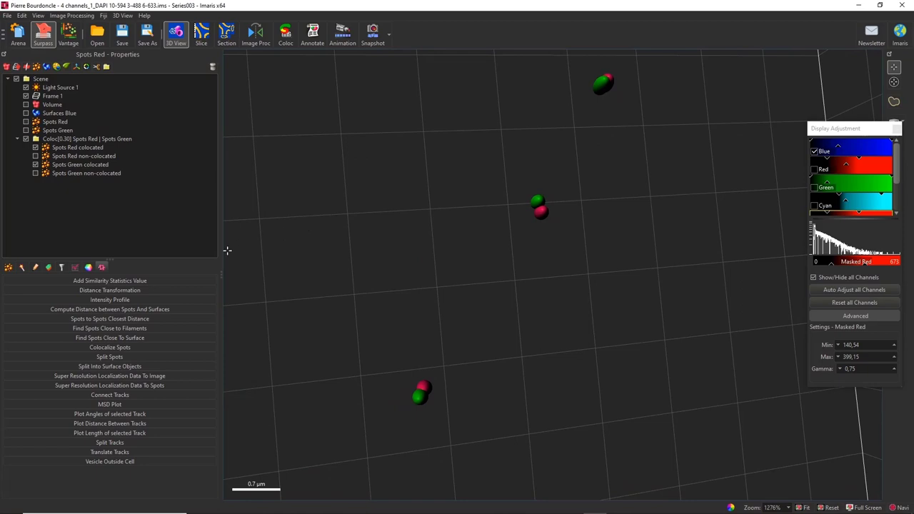
Show the non-colocated red and green spots instead of the colocated ones and inspect how far apart they lie.
click(35, 173)
click(35, 156)
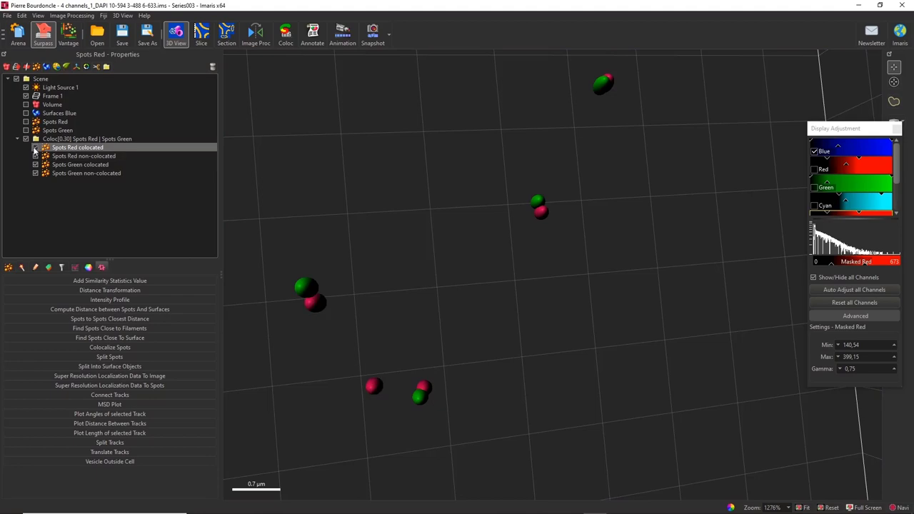
click(35, 147)
click(35, 165)
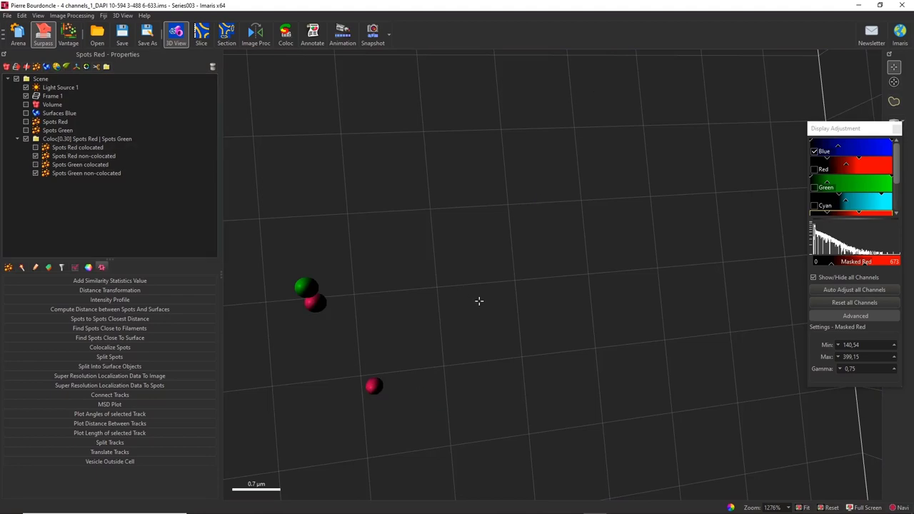
scroll(479, 301, down, 8)
right_drag(496, 336, 486, 154)
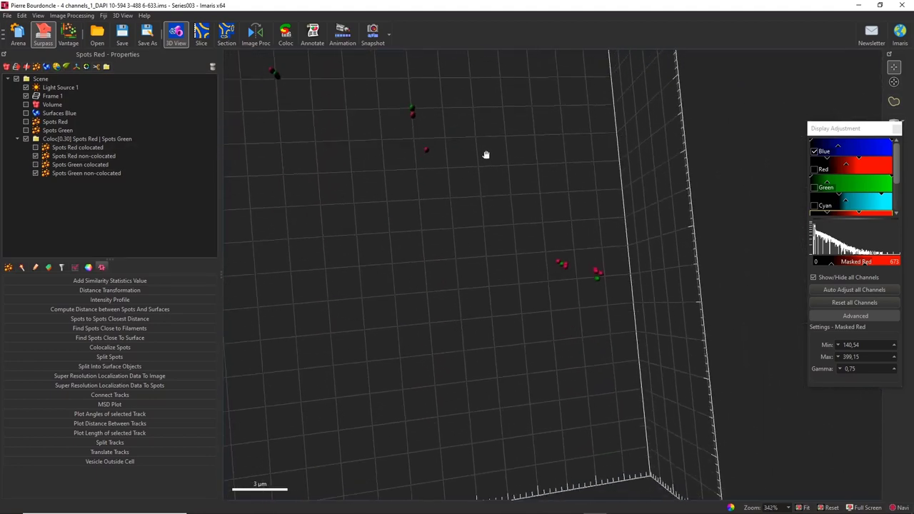
scroll(561, 224, up, 6)
drag(585, 337, 544, 116)
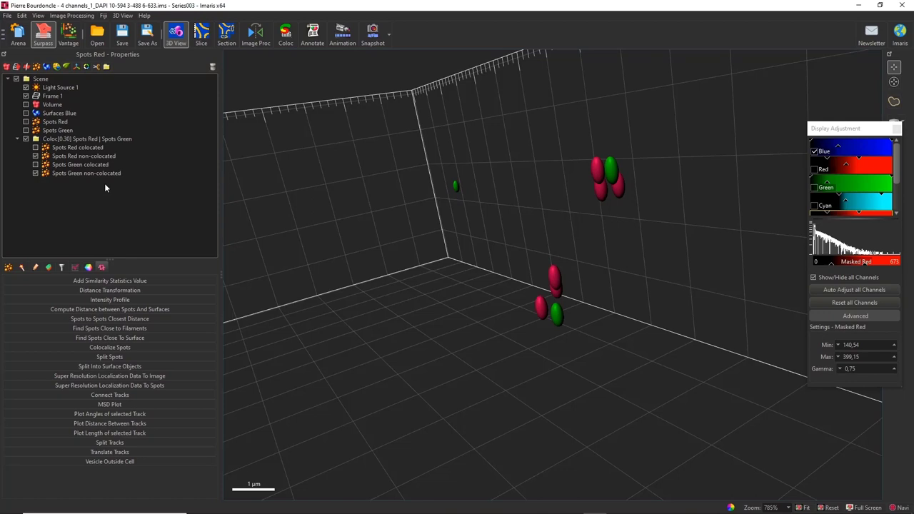
Select Spots Red colocated and make it the only visible spot set in the colocalization group.
click(84, 147)
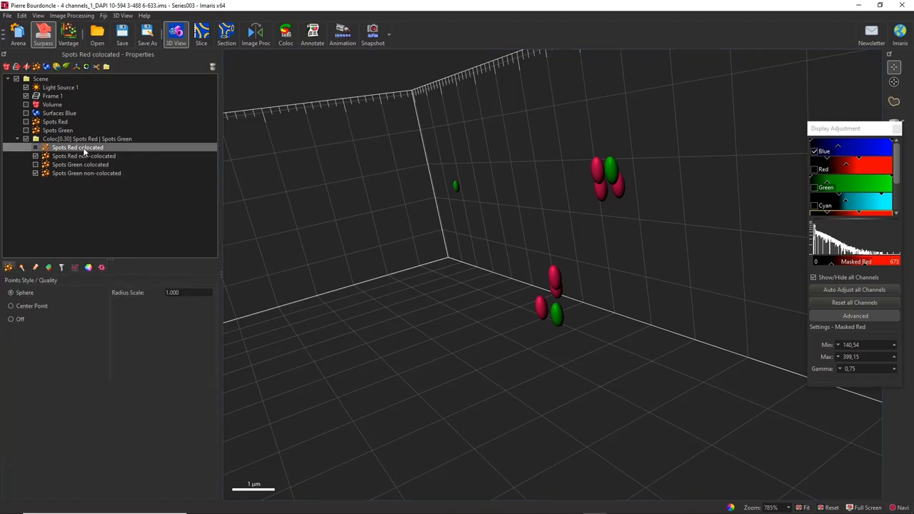
click(35, 148)
click(35, 157)
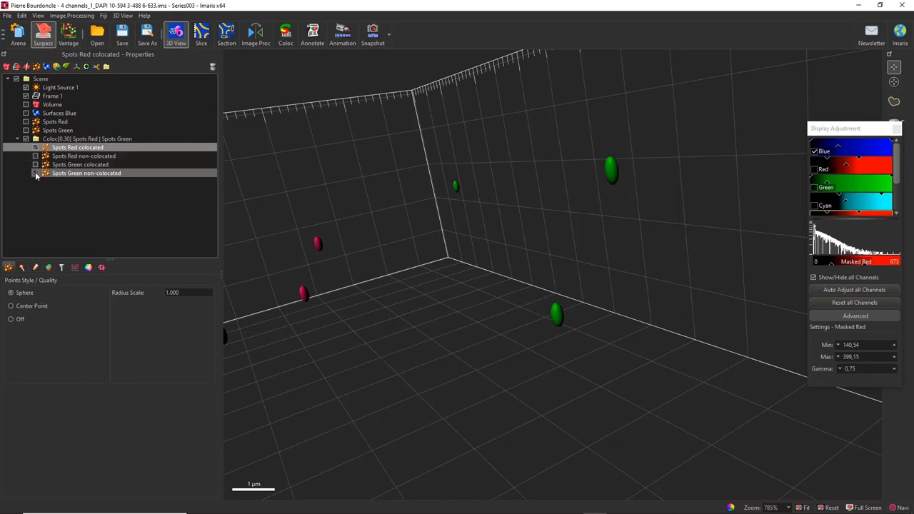
click(35, 173)
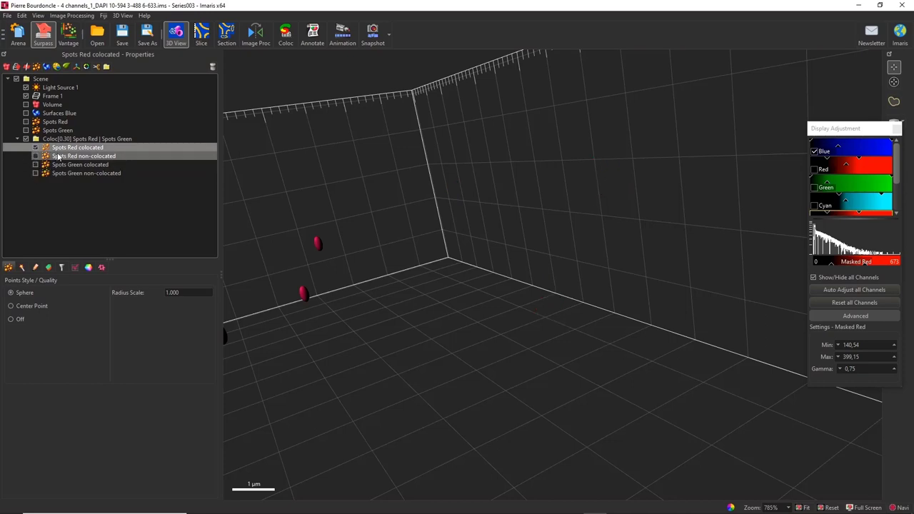
Check the number of spots in the overall statistics of Spots Red colocated.
click(75, 267)
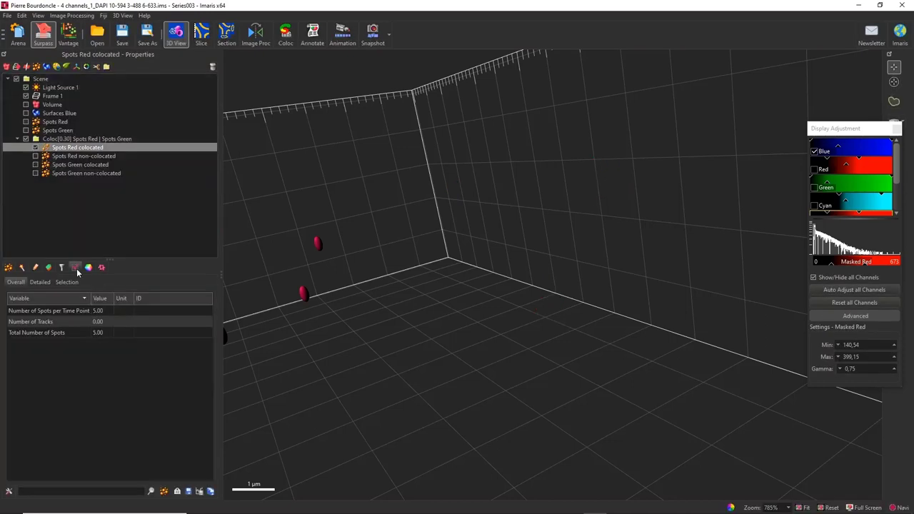
click(100, 311)
click(95, 333)
click(95, 312)
Check the number of spots in the overall statistics of Spots Green colocated.
click(67, 173)
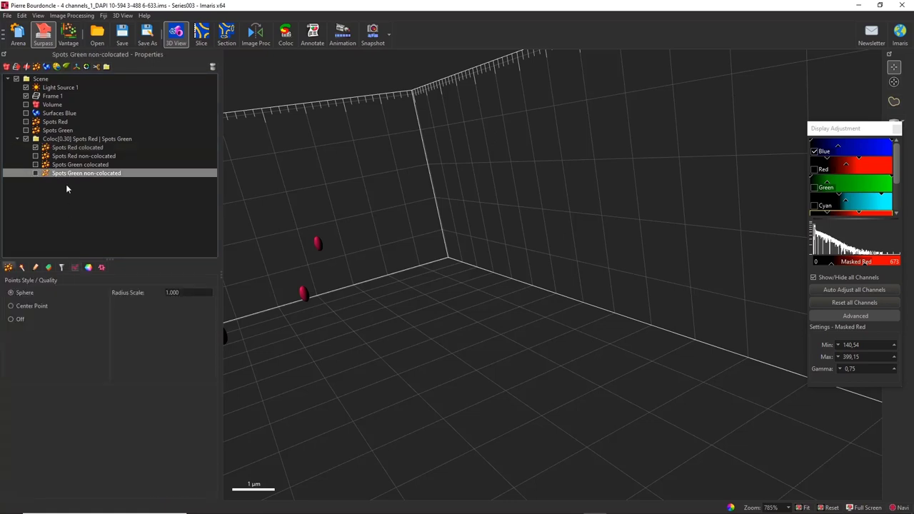
click(78, 164)
click(76, 268)
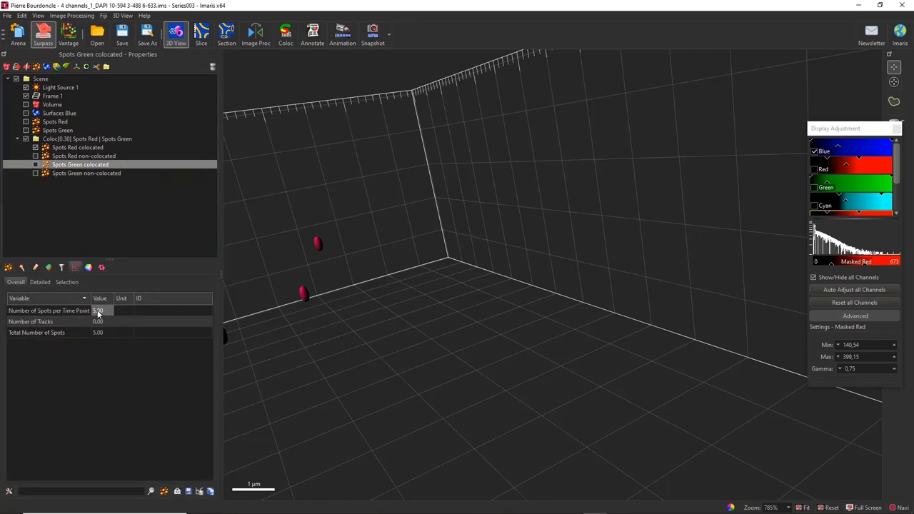
Show Spots Green colocated and Surfaces Blue, and view the colocated spots inside the nuclei.
click(36, 165)
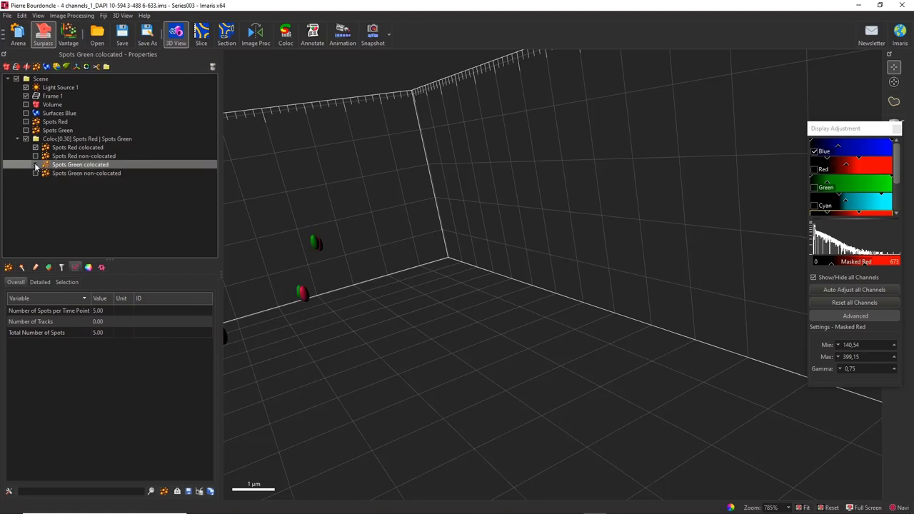
scroll(330, 216, down, 5)
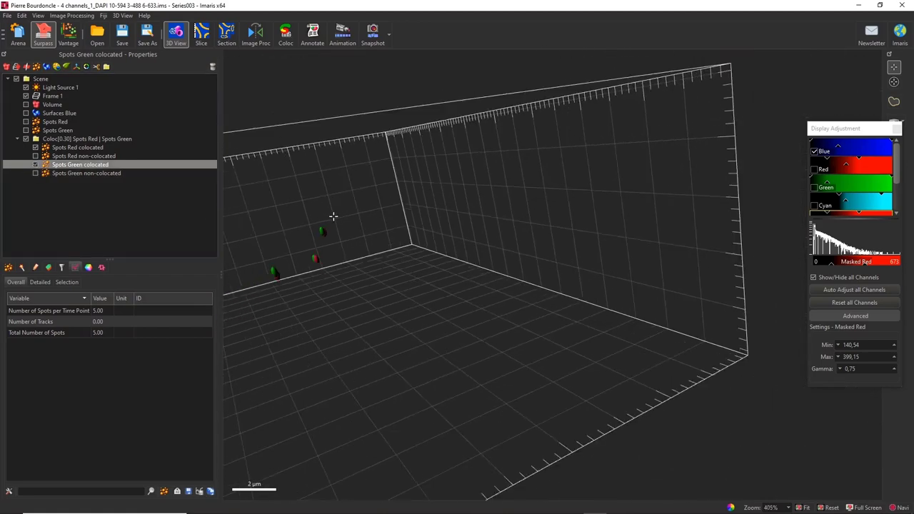
click(29, 114)
drag(343, 214, 539, 380)
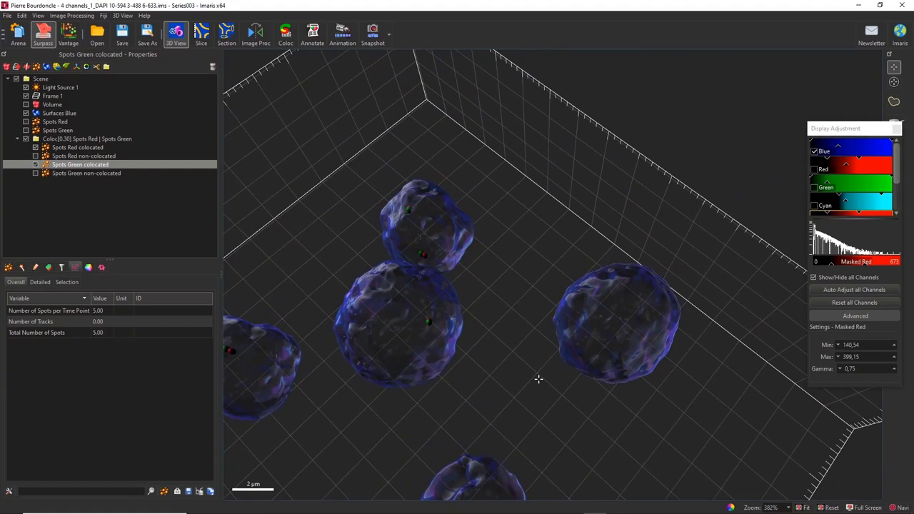
Return to the Arena without saving the current dataset's changes, and open the vessels dataset.
click(18, 35)
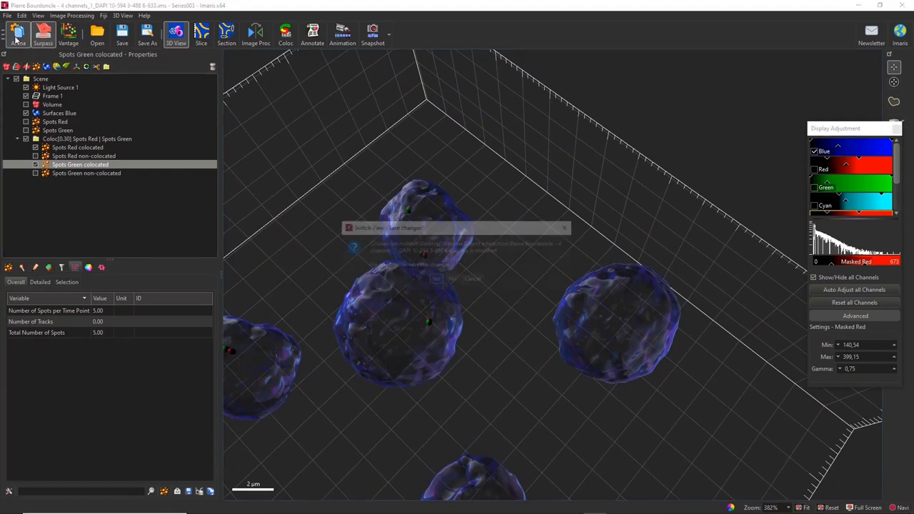
click(450, 280)
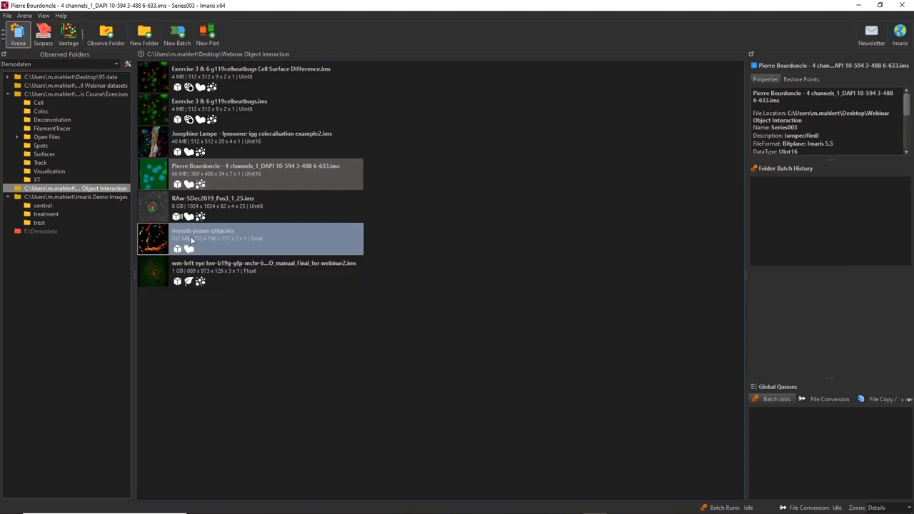
mouse_move(177, 238)
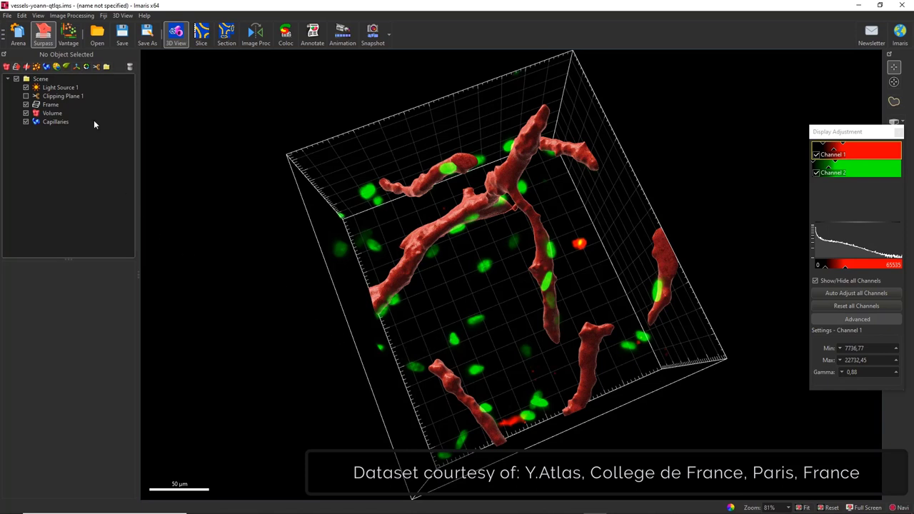
Add a new surfaces object with Classify Surfaces disabled and Channel 2 as the source channel.
click(48, 66)
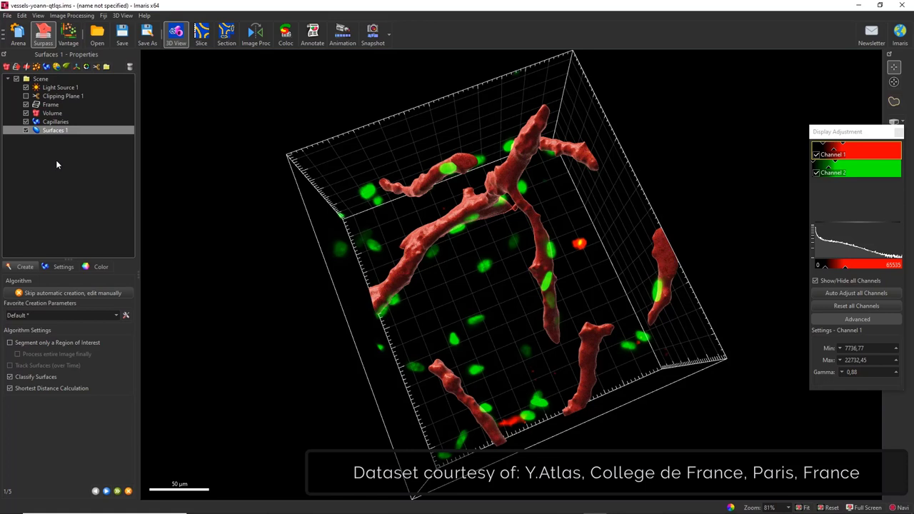
click(10, 377)
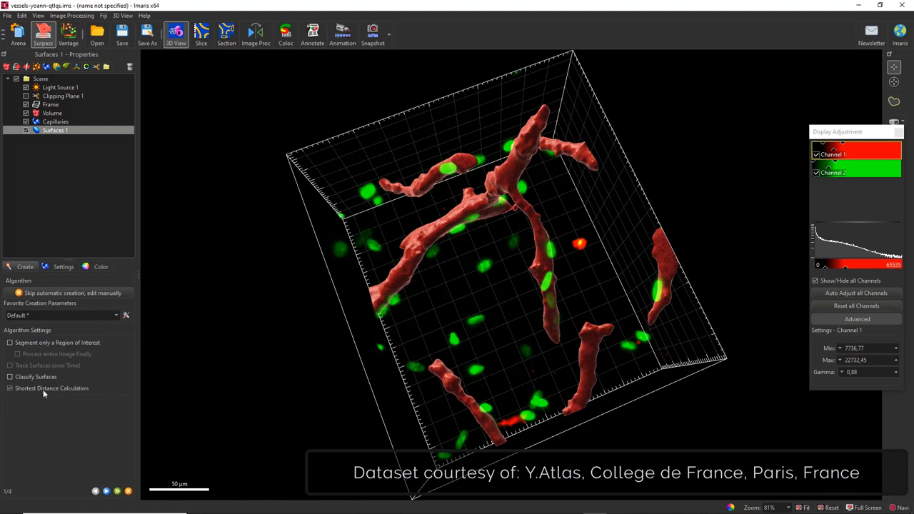
click(107, 491)
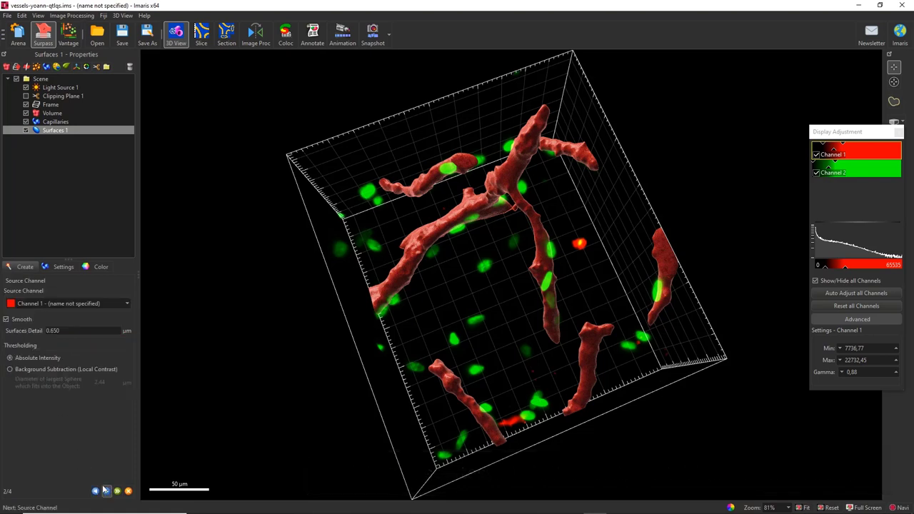
click(52, 306)
click(49, 319)
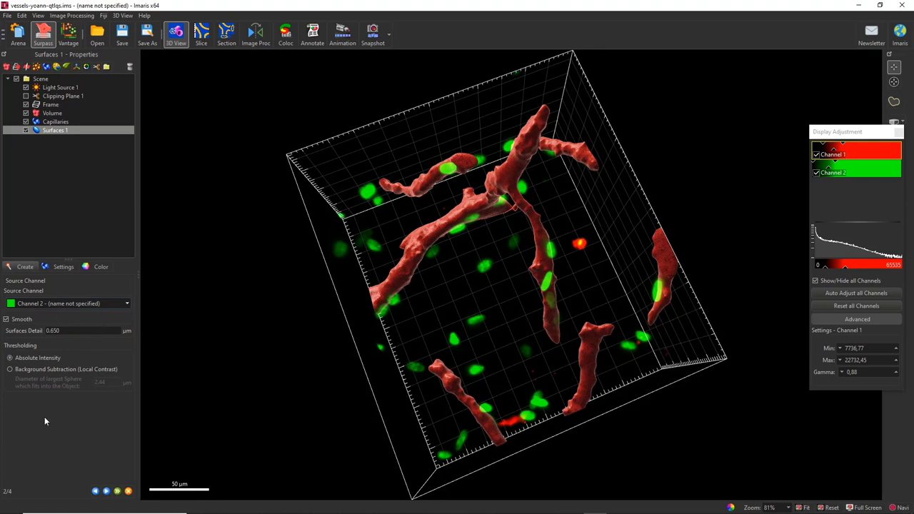
Proceed to thresholding, enable splitting of touching objects by region growing, adjust the seed points diameter, and compute the seed points.
click(106, 491)
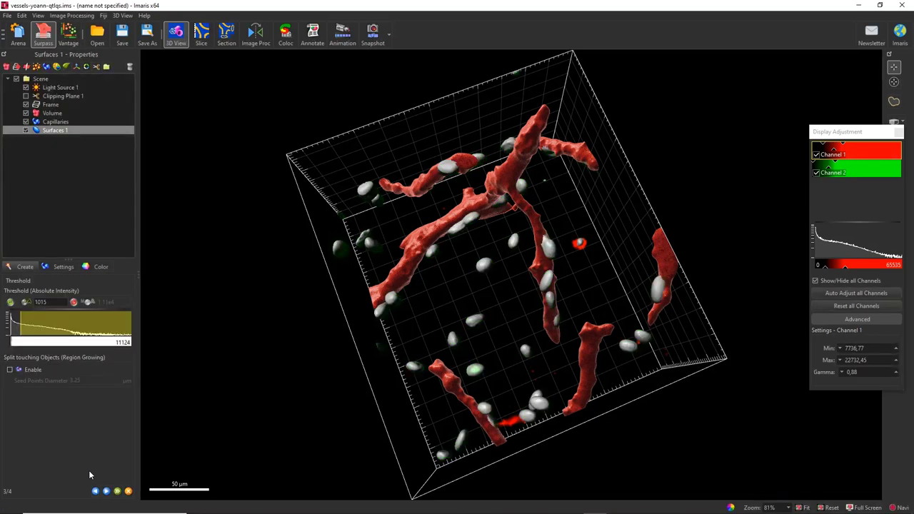
click(10, 371)
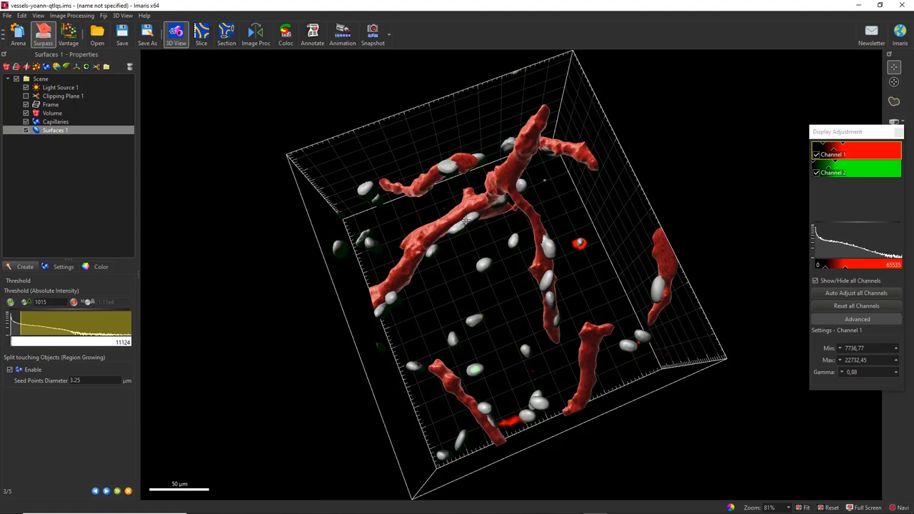
drag(82, 381, 63, 383)
click(106, 491)
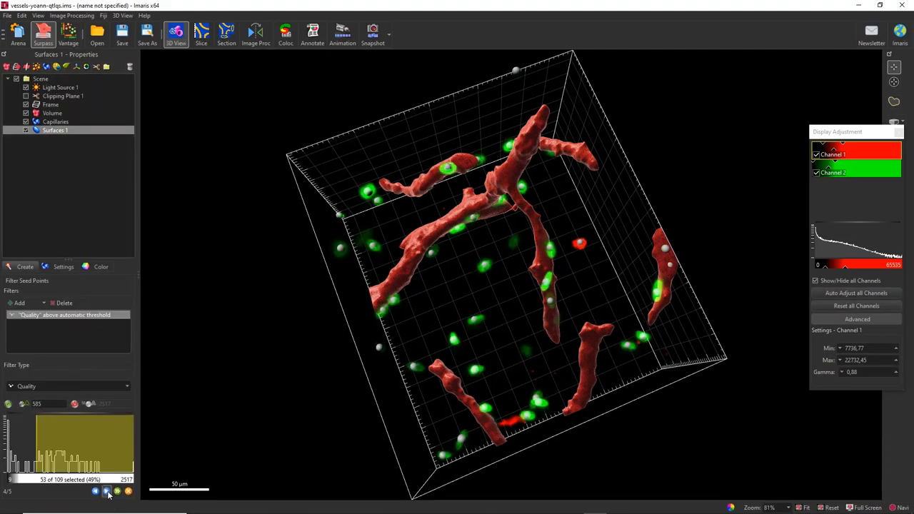
Lower the seed point Quality filter threshold to 471, check the seeds in the image, and generate the surfaces.
click(31, 438)
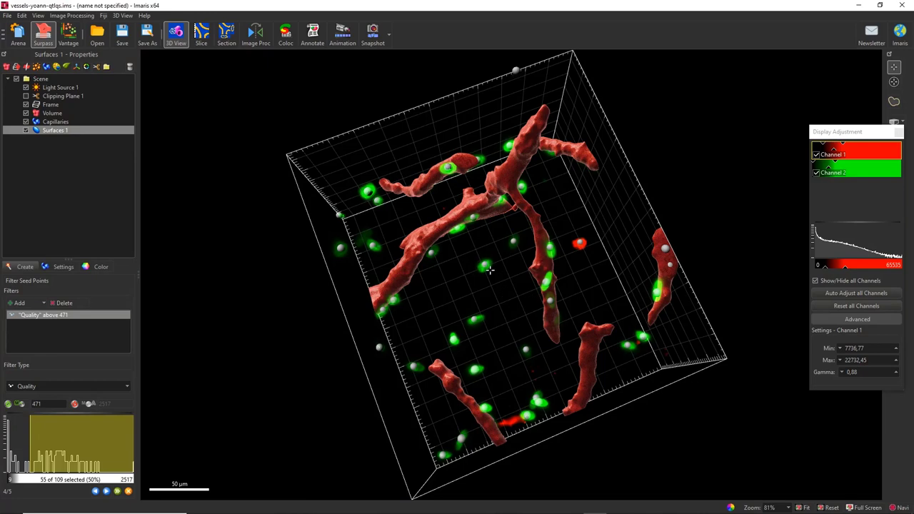
scroll(477, 258, up, 2)
scroll(477, 258, up, 2)
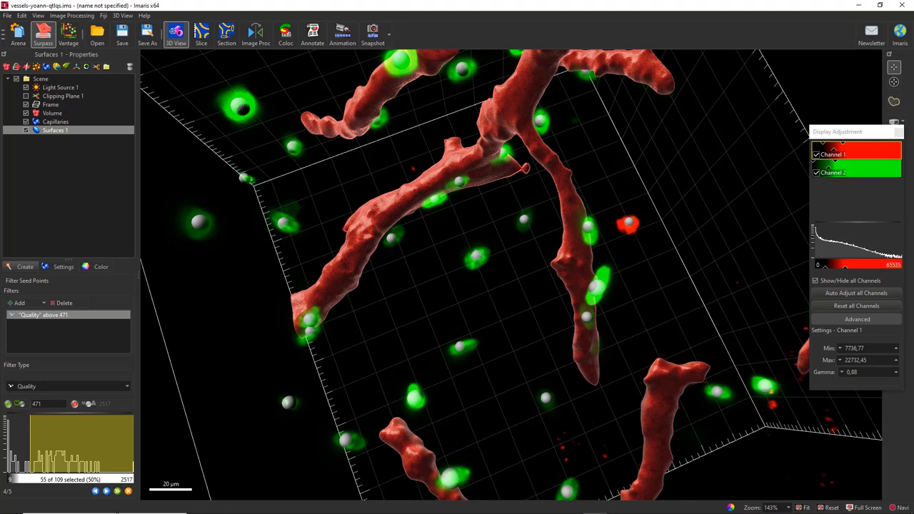
click(106, 492)
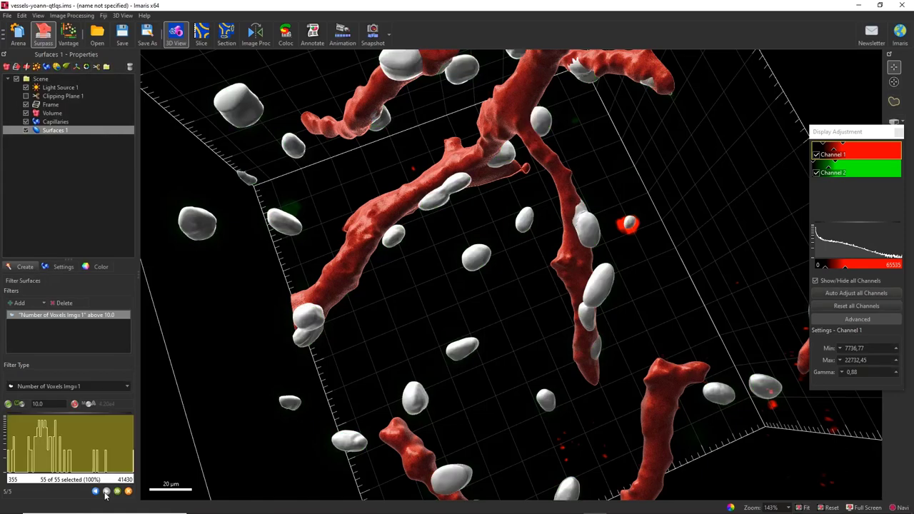
Add a surface filter on Distance to Image Border XY Img=1 with a lower threshold of 1.14 µm.
click(19, 302)
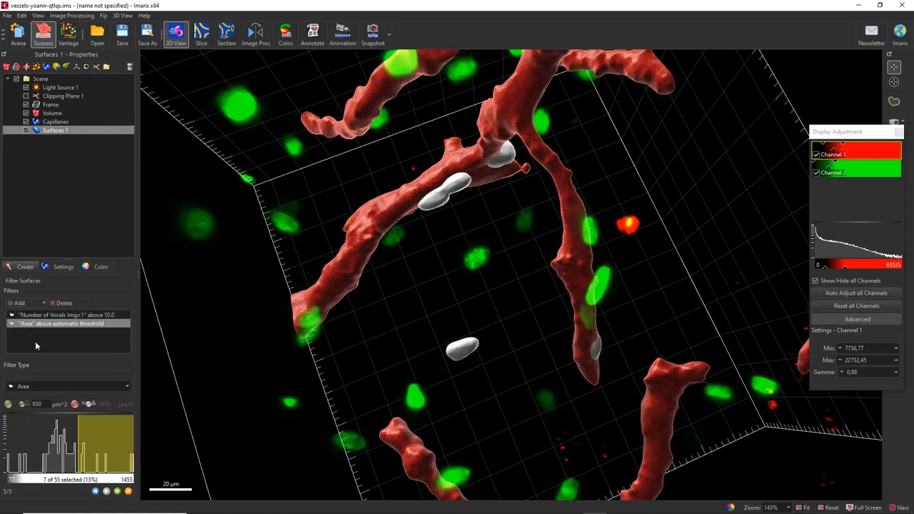
click(41, 386)
scroll(46, 421, down, 5)
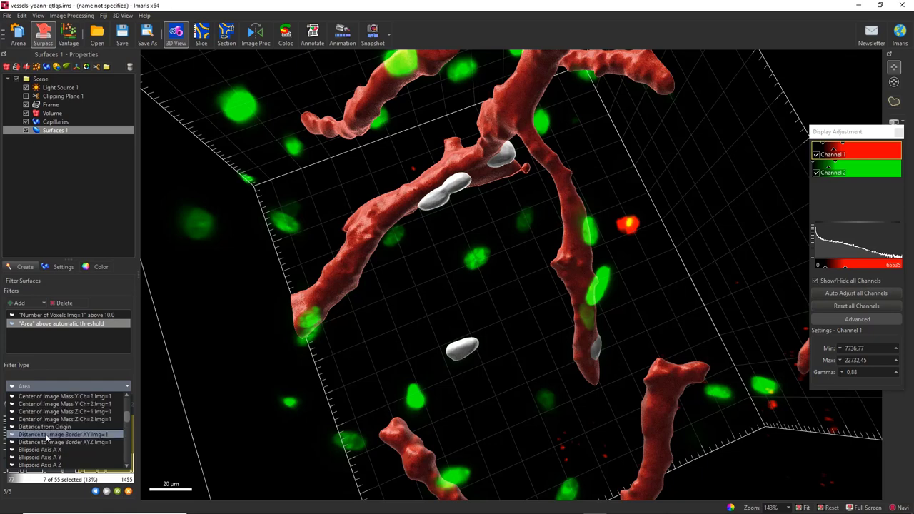
click(45, 433)
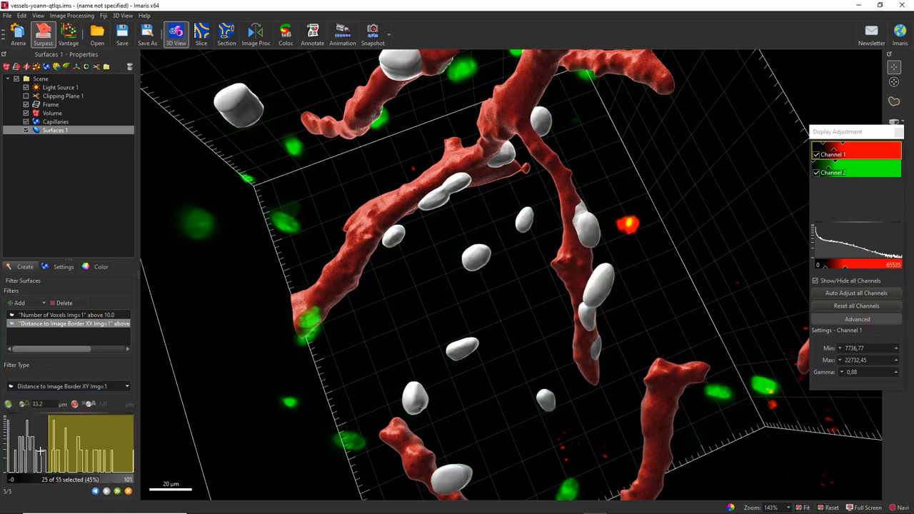
drag(48, 455, 8, 454)
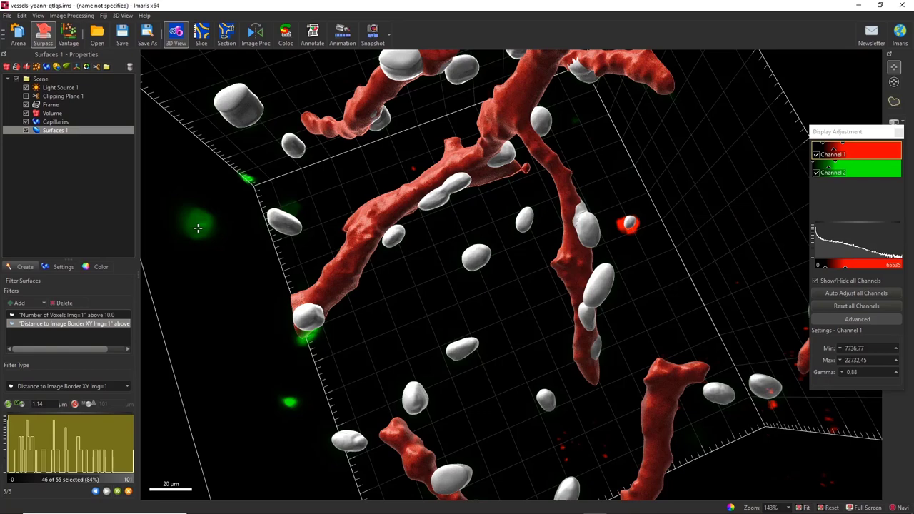
Finish the surface creation, hide the volume, and view the new surfaces around the capillaries.
click(118, 492)
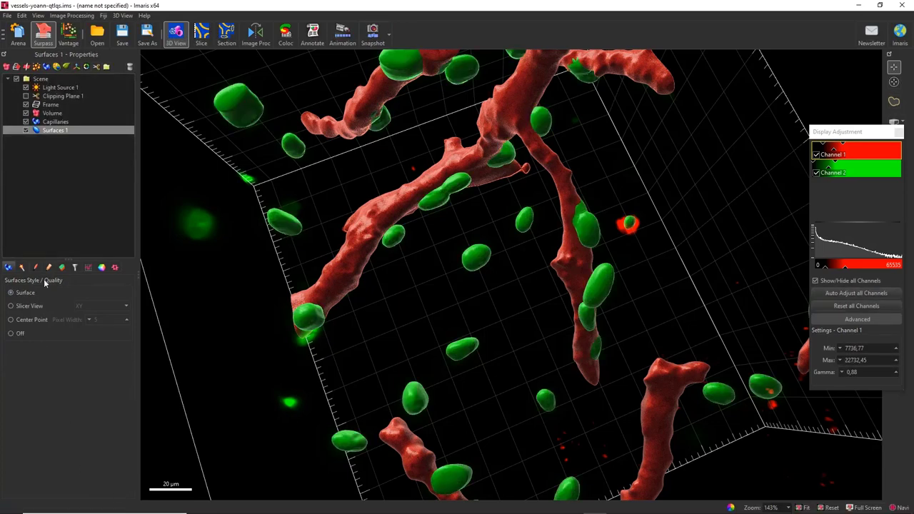
click(26, 113)
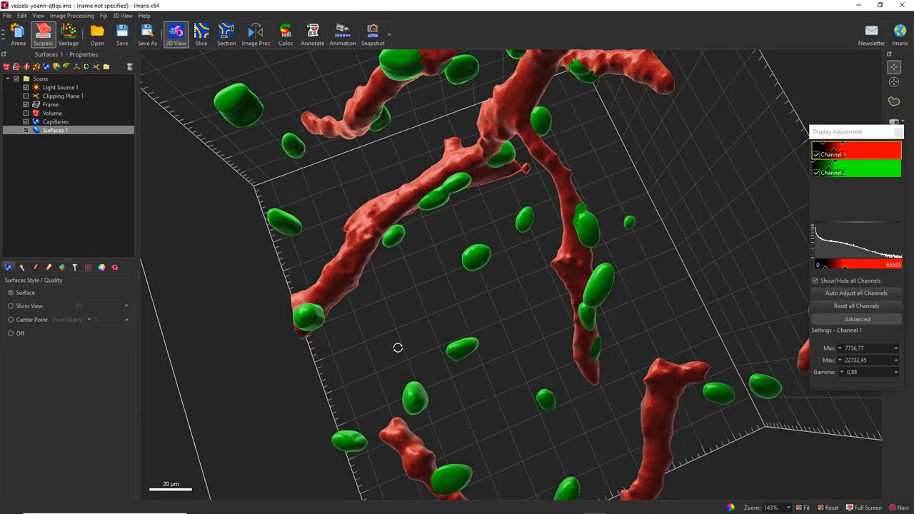
drag(398, 348, 457, 328)
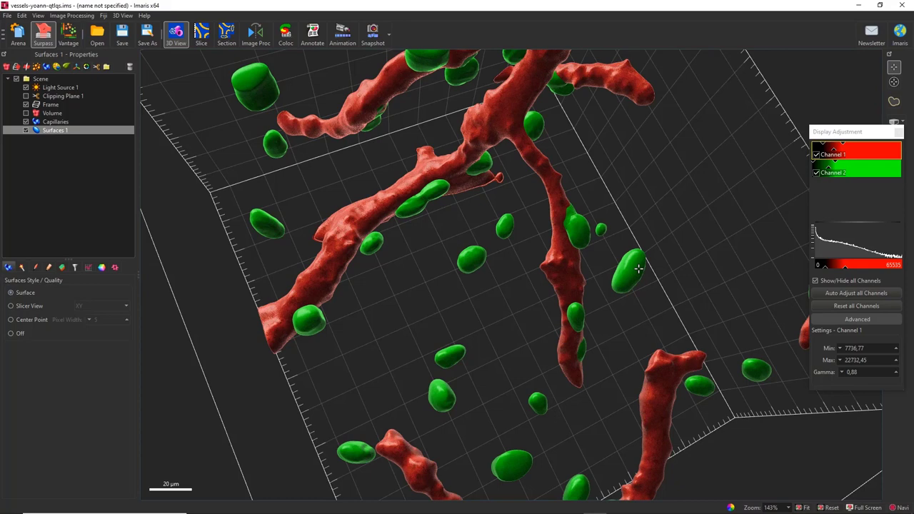
List the detailed Shortest Distance to Surfaces values to Capillaries for Surfaces 1, and select the object with the 84.9 µm distance.
click(87, 268)
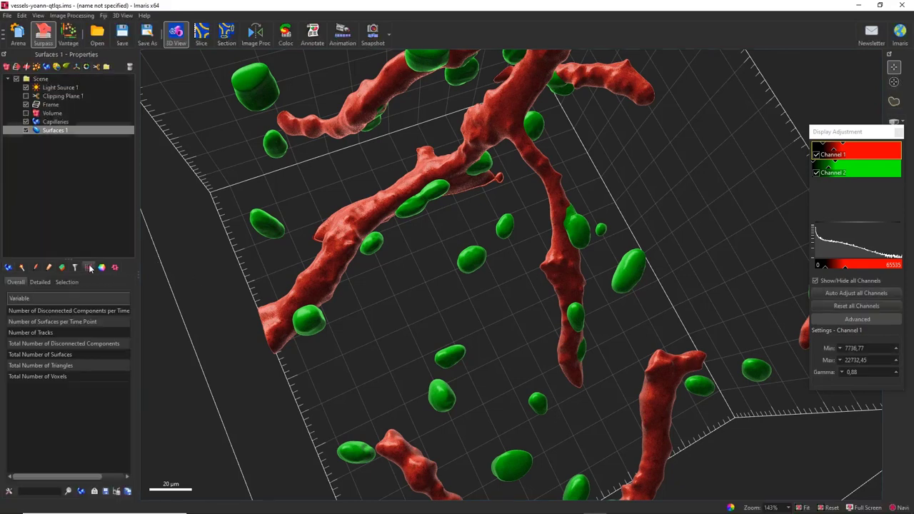
click(39, 282)
click(40, 308)
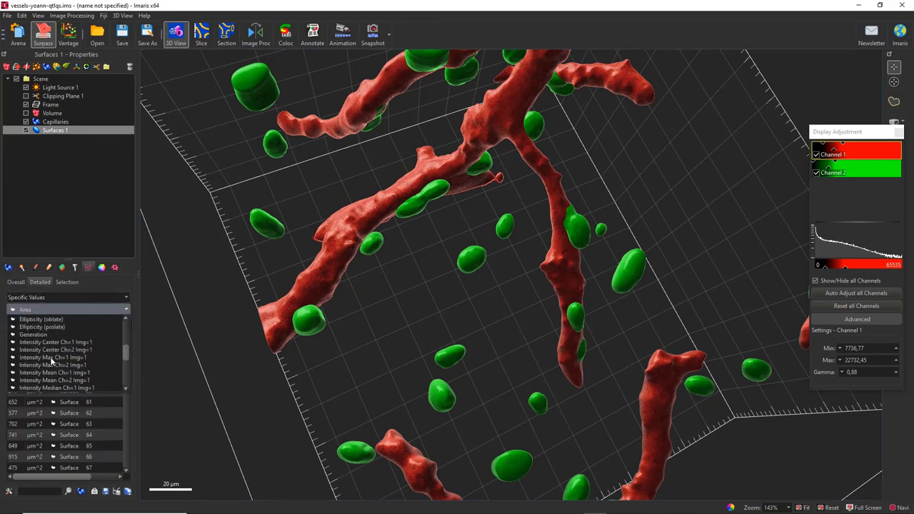
scroll(51, 357, down, 5)
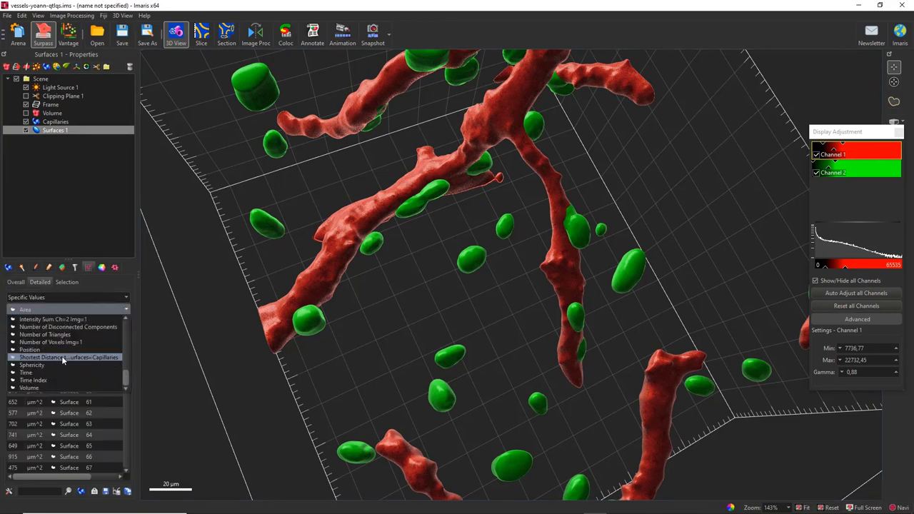
click(62, 357)
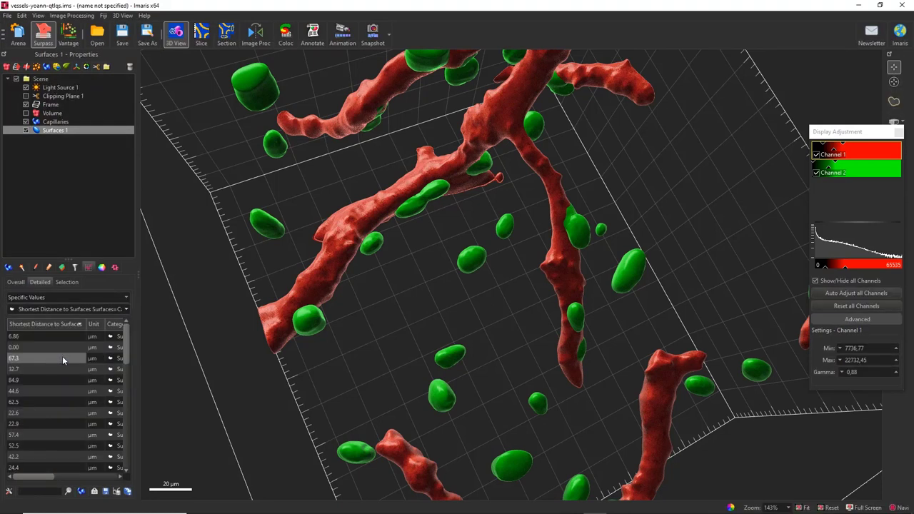
click(24, 380)
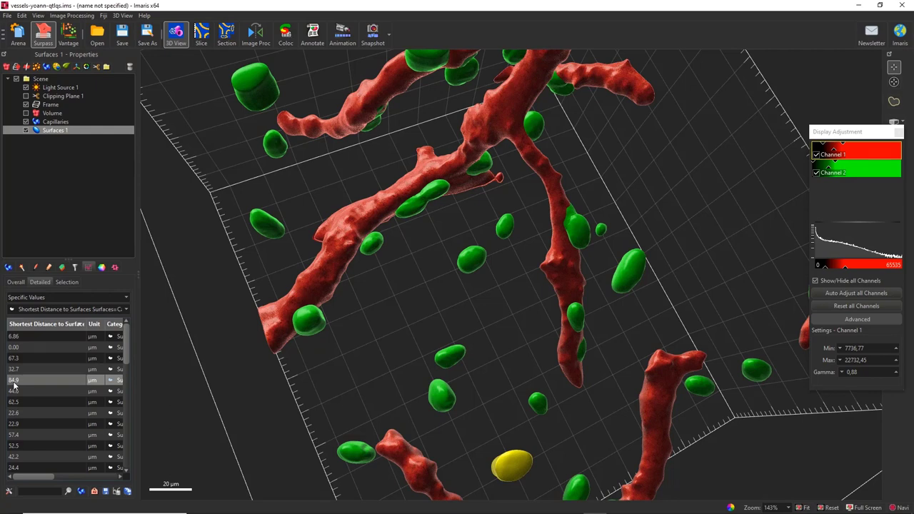
click(14, 383)
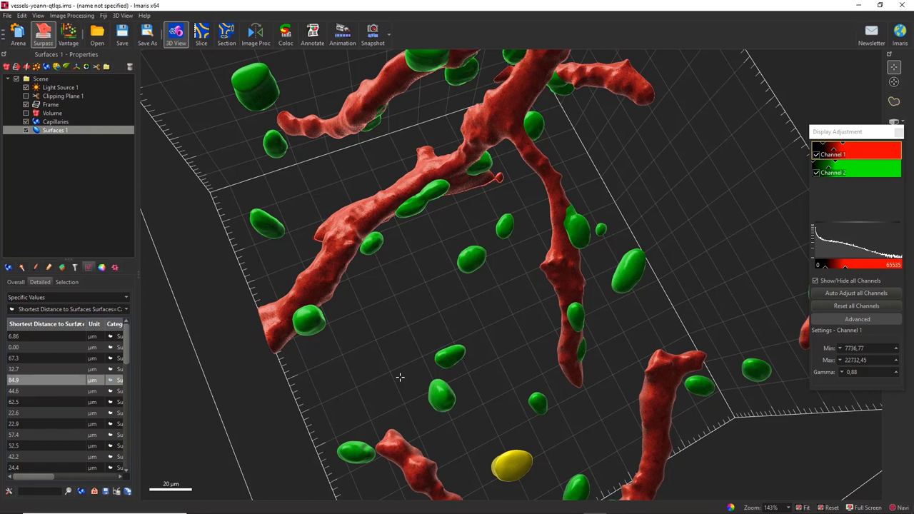
Colour-code Surfaces 1 by the statistic Shortest Distance to Surfaces Surfaces=Capillaries, and view the colouring across the whole volume.
click(101, 268)
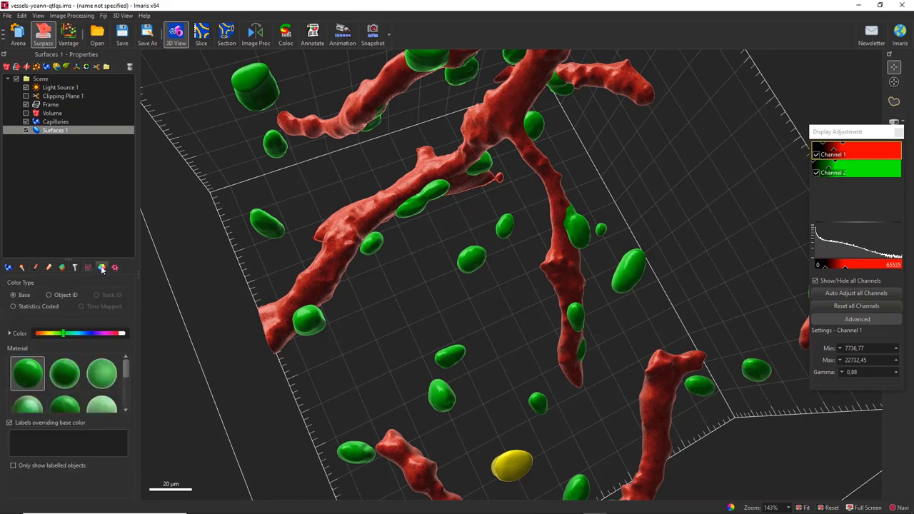
click(27, 307)
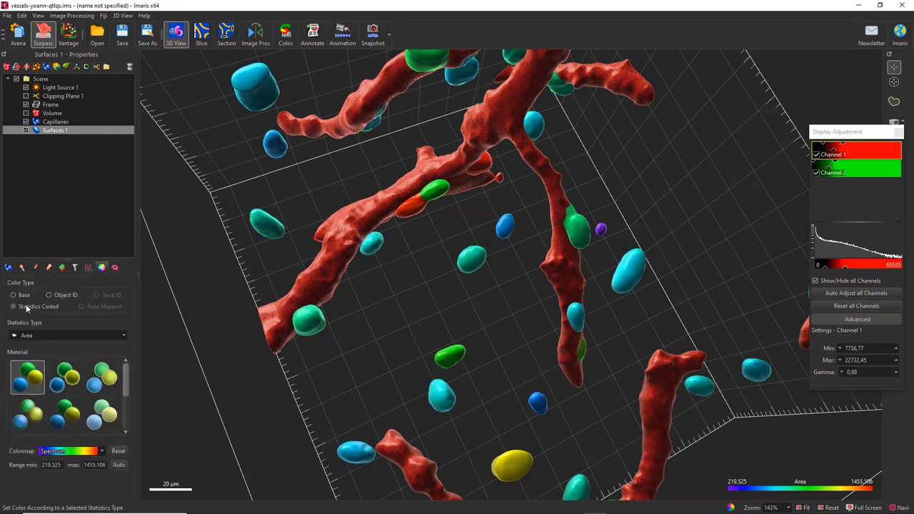
click(39, 336)
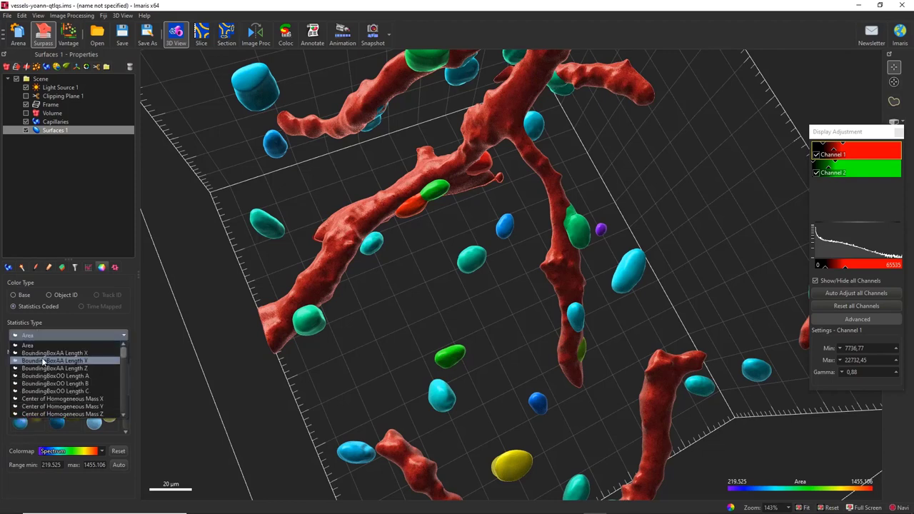
scroll(42, 362, down, 6)
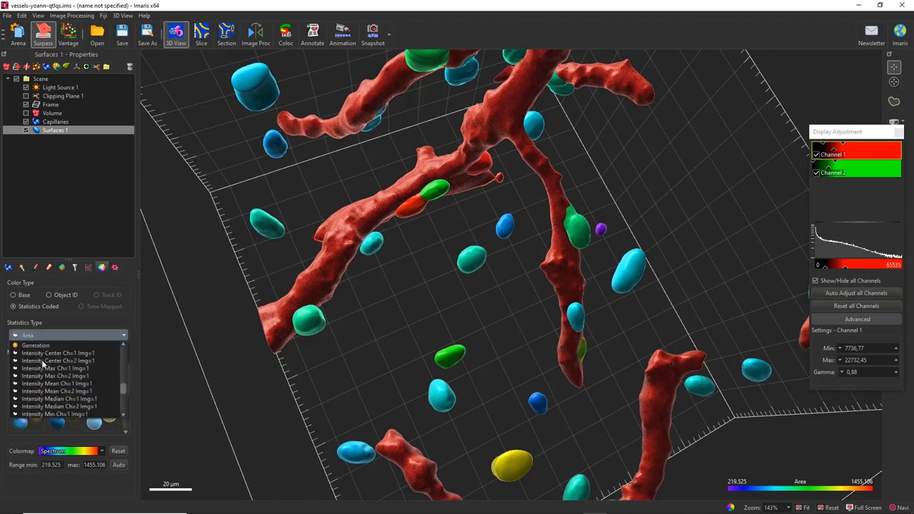
scroll(43, 365, down, 6)
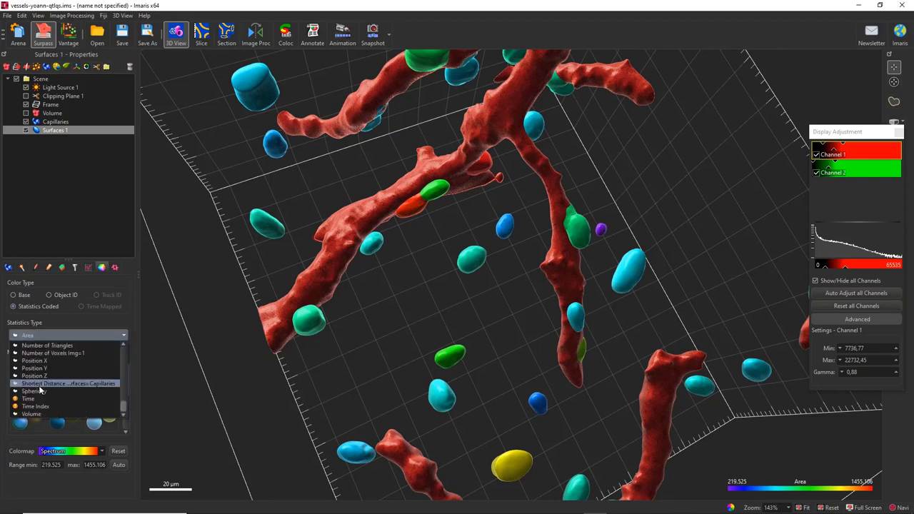
click(41, 385)
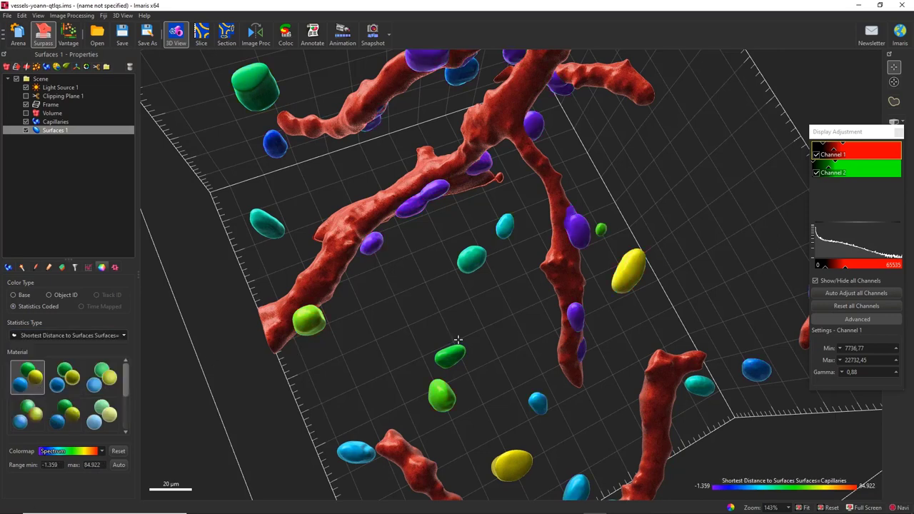
scroll(458, 341, down, 5)
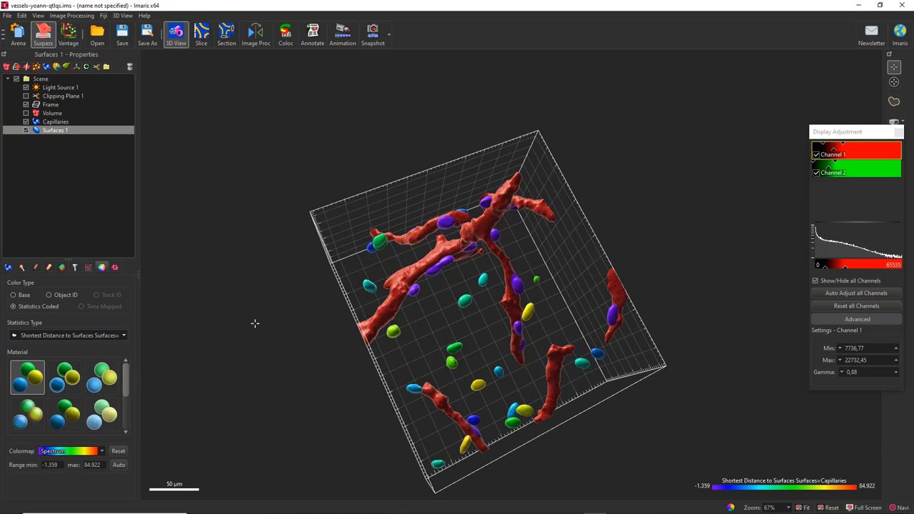
Add a filter to Surfaces 1 on Shortest Distance to Surfaces Surfaces=Capillaries, with the lower threshold deactivated.
click(75, 269)
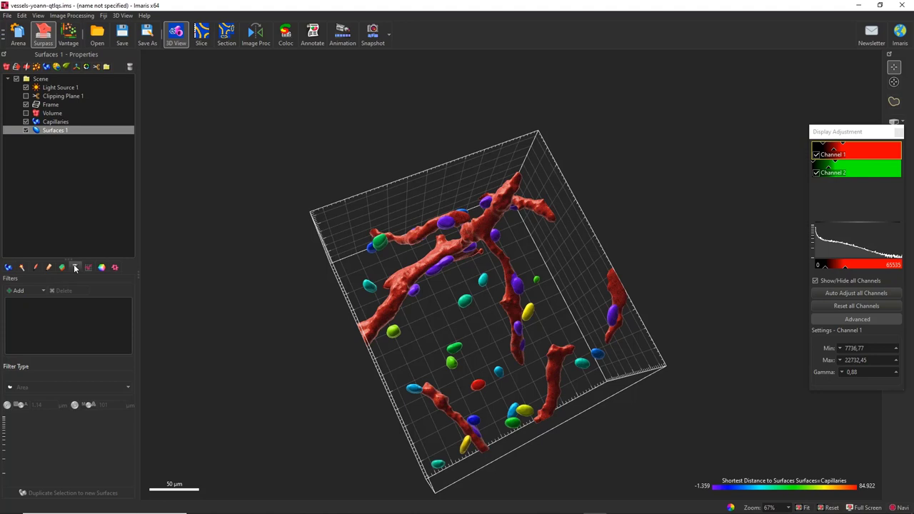
click(17, 290)
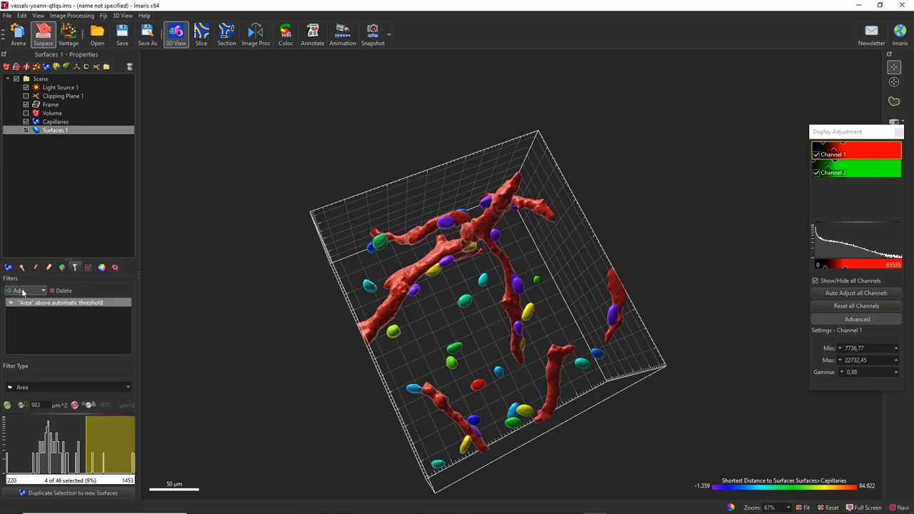
click(33, 390)
scroll(39, 428, down, 6)
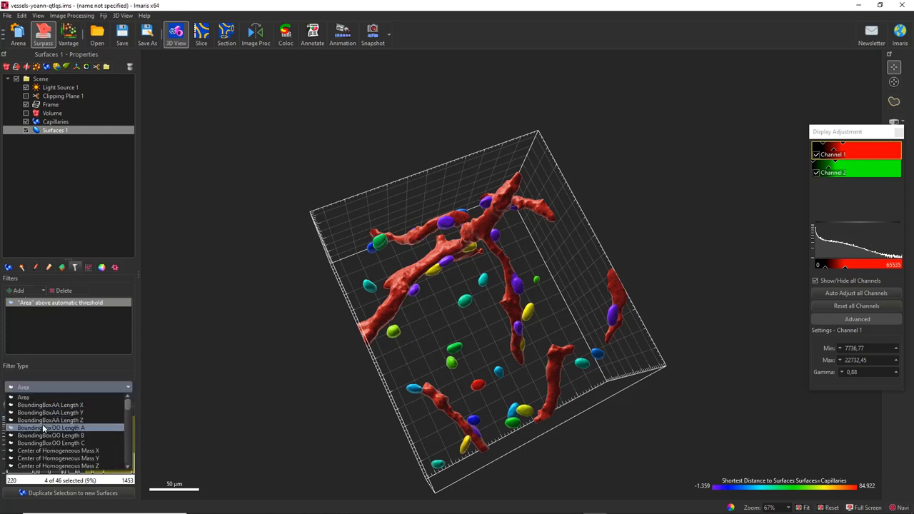
scroll(43, 428, down, 6)
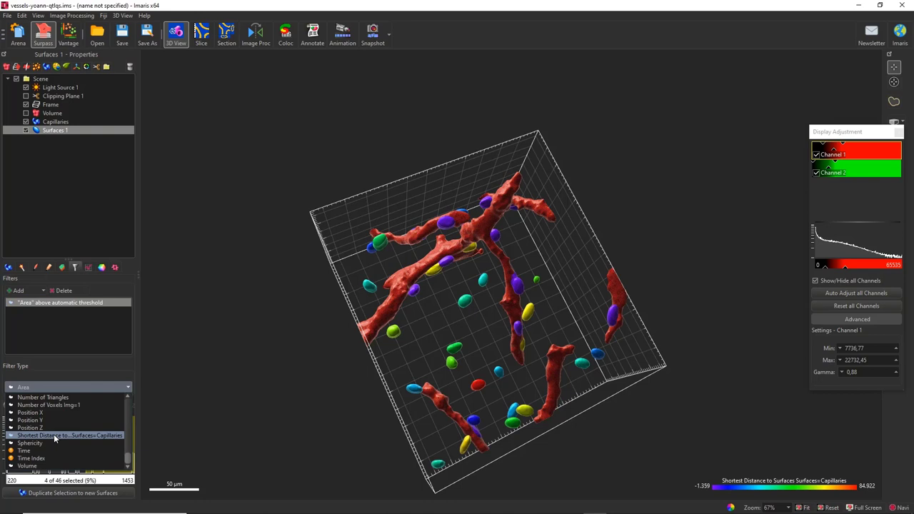
click(54, 435)
drag(54, 434, 3, 453)
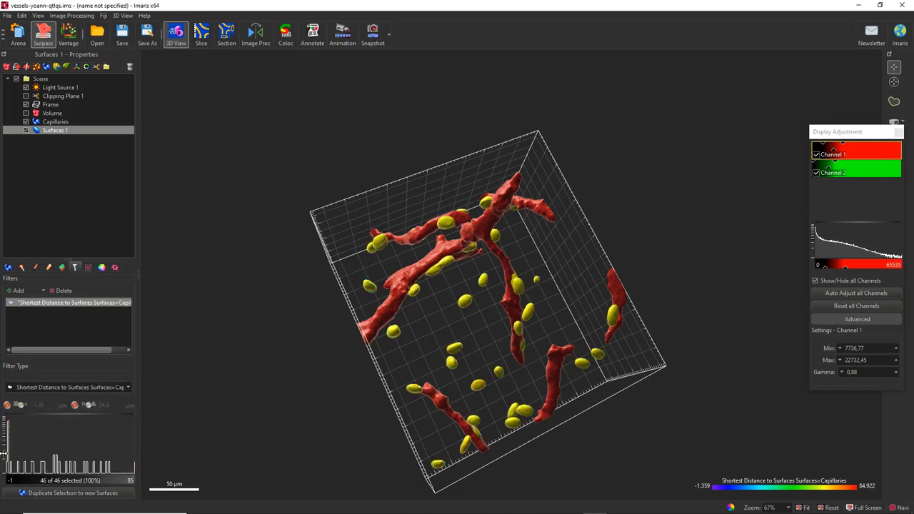
Set the filter's upper threshold to 10 µm and duplicate the selected objects to new surfaces.
click(75, 405)
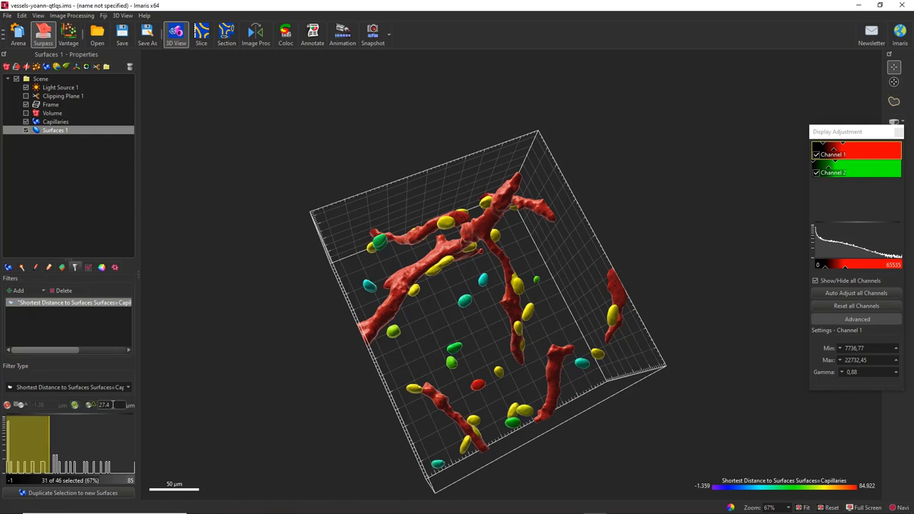
drag(113, 405, 90, 405)
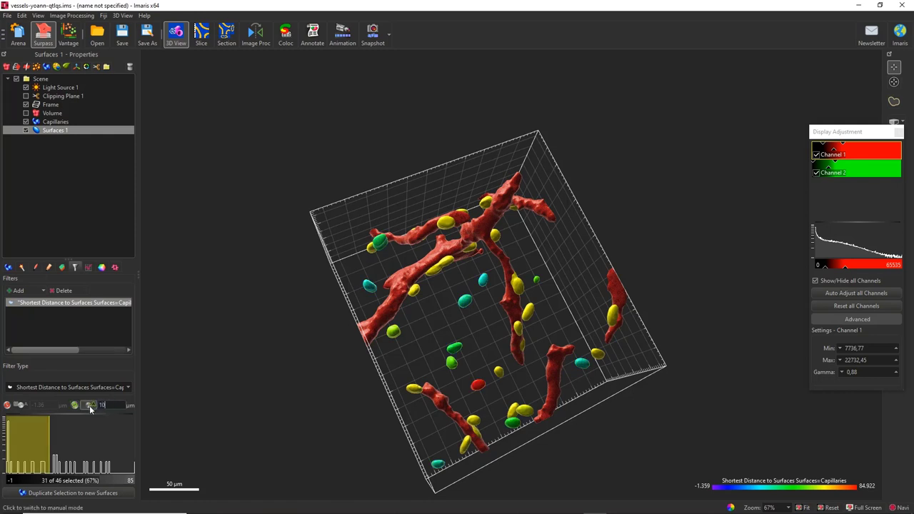
text(10)
key(Return)
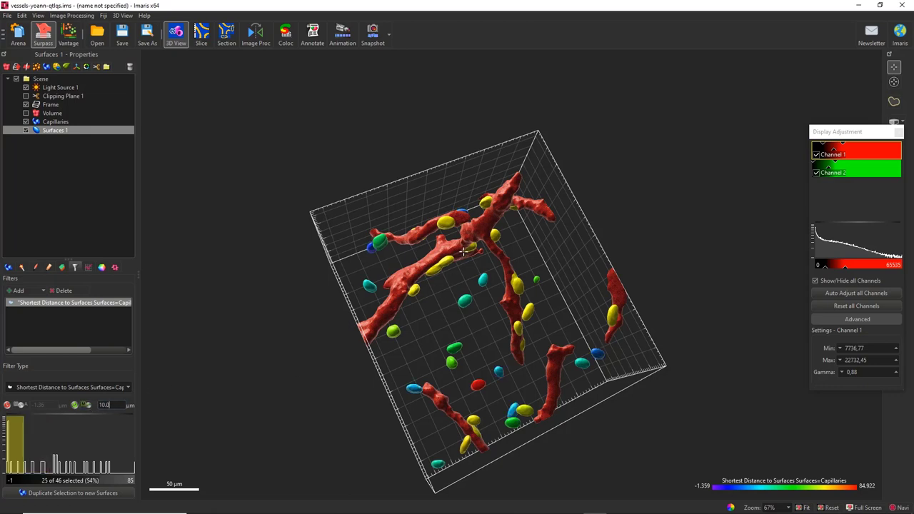
click(69, 492)
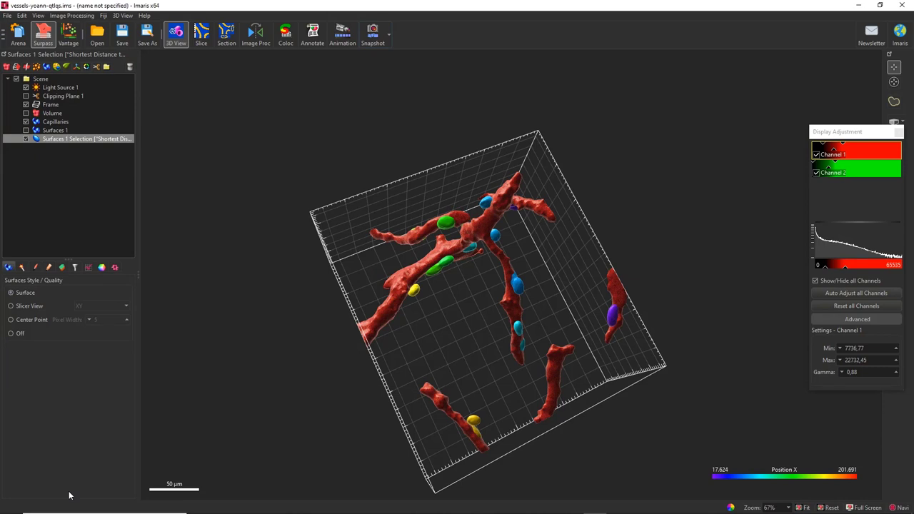
List the duplicated surfaces' detailed Shortest Distance to Surfaces values to Capillaries, and select the object with the -1.36 µm distance.
click(89, 269)
click(37, 309)
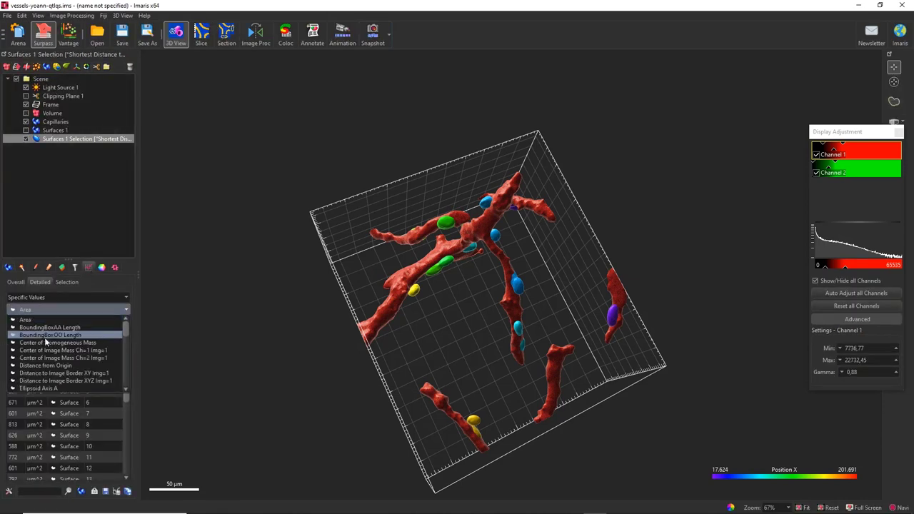
scroll(45, 344, down, 3)
scroll(44, 341, down, 6)
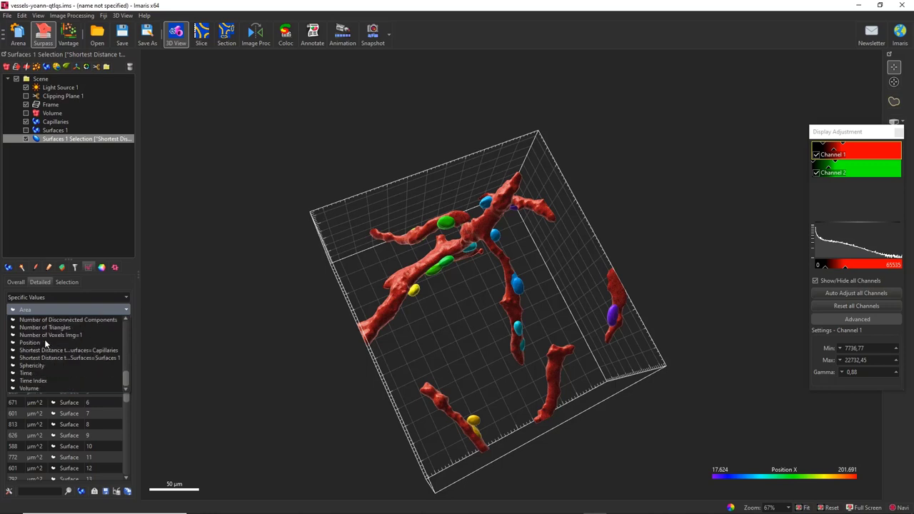
click(43, 349)
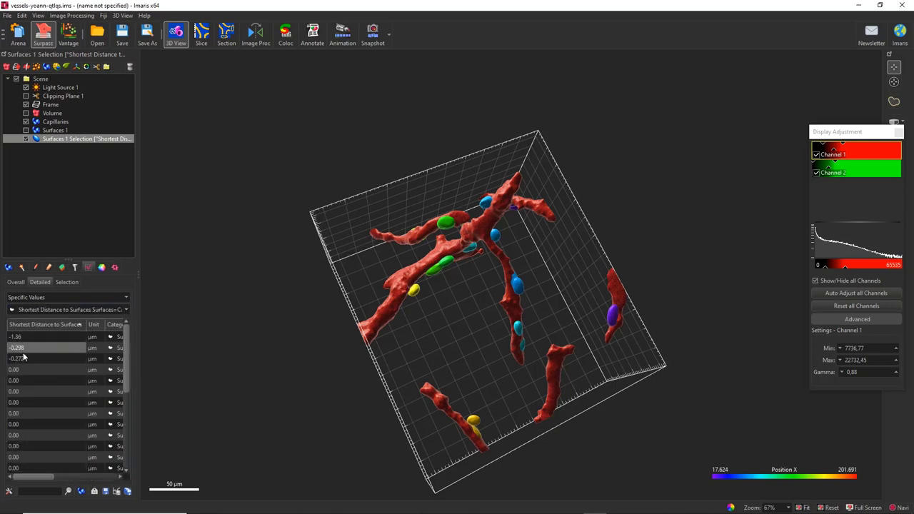
click(21, 349)
click(20, 349)
click(21, 339)
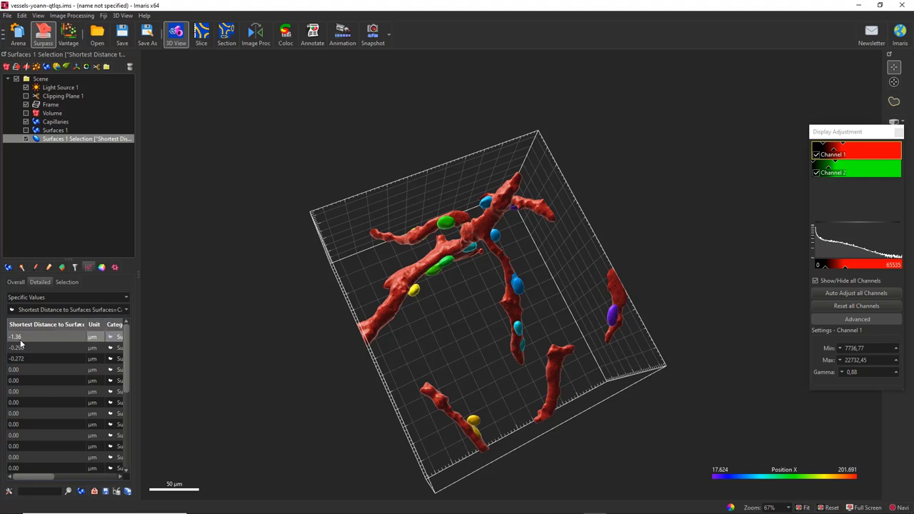
Give the Capillaries surface a transparent red material and view the objects inside and beside the vessels up close.
click(55, 122)
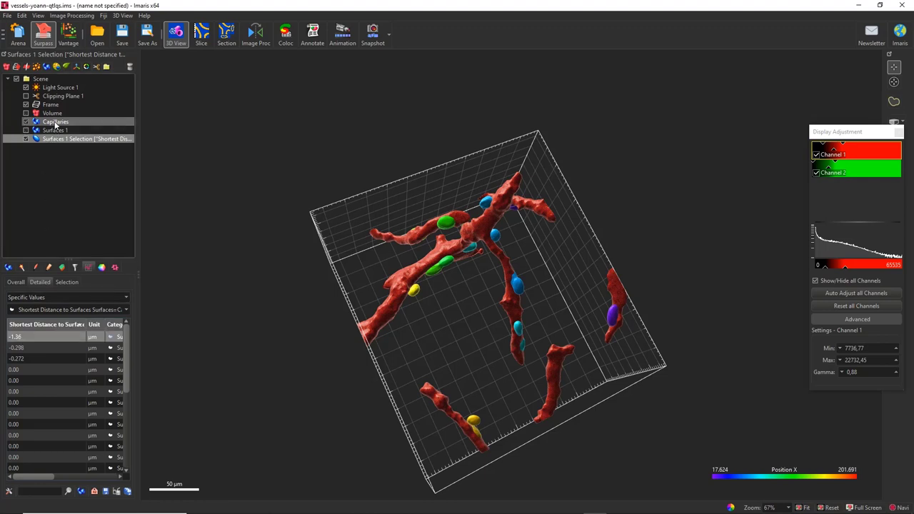
click(101, 267)
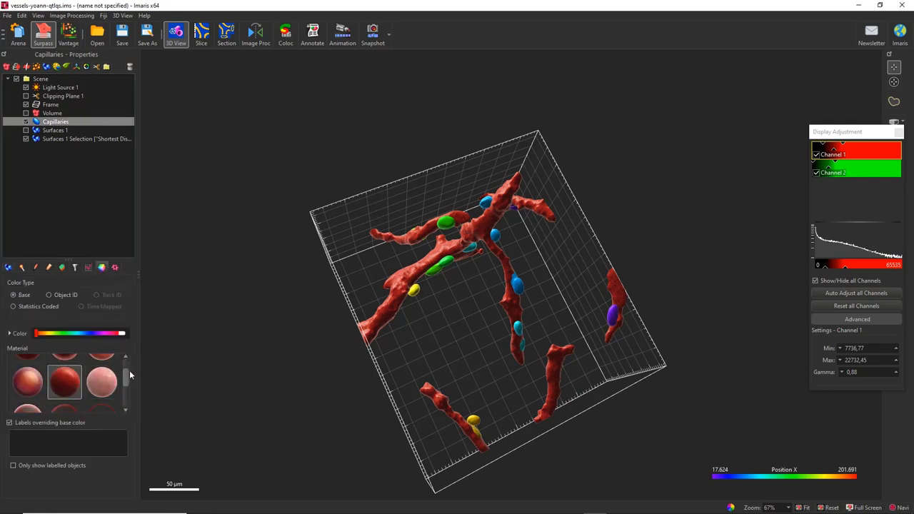
scroll(128, 375, down, 2)
click(28, 401)
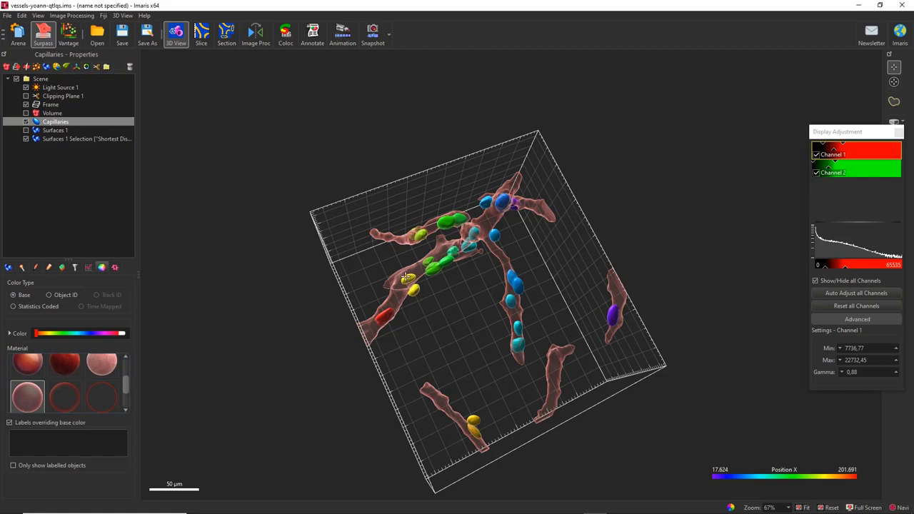
scroll(405, 277, up, 10)
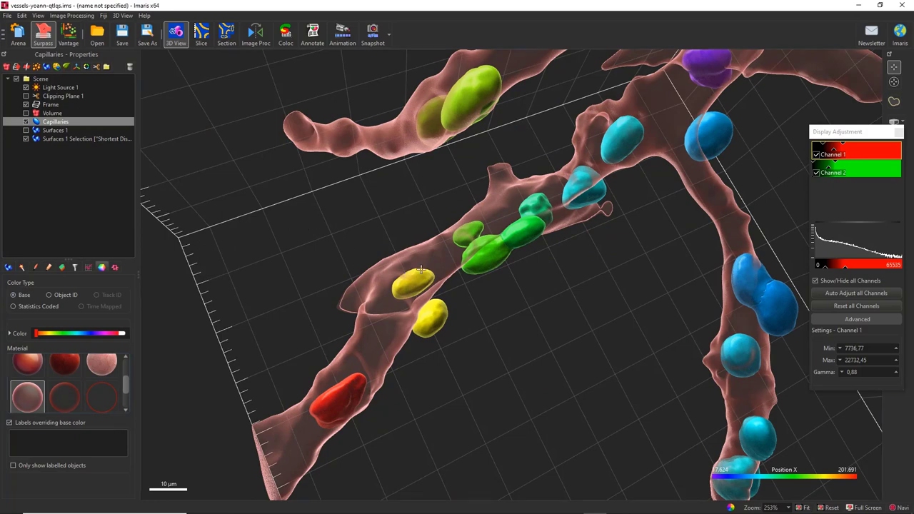
scroll(427, 285, up, 4)
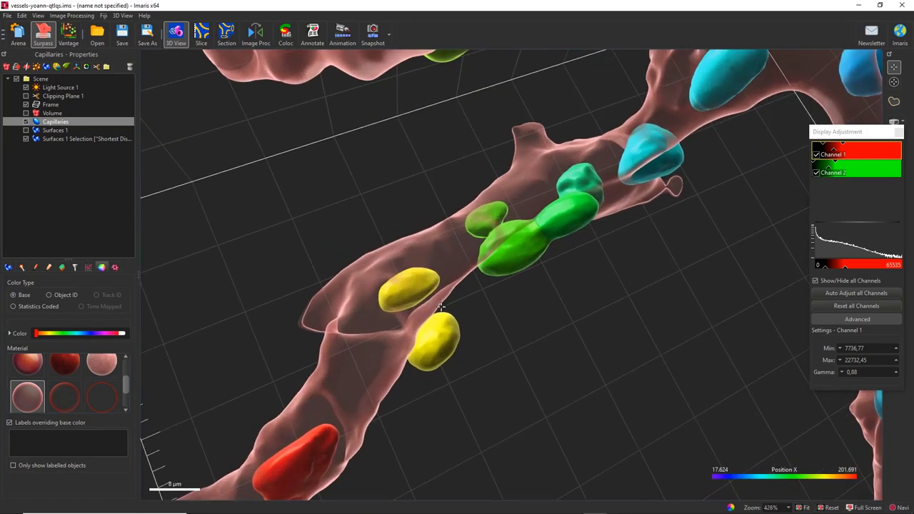
right_drag(439, 301, 437, 288)
drag(437, 288, 388, 265)
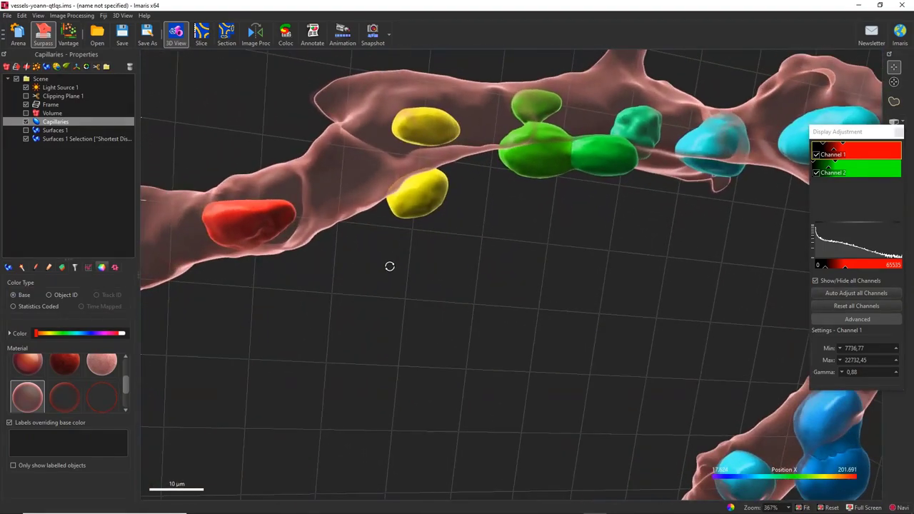
Locate the objects with distances of -0.298 and -0.272 µm within the capillaries by selecting their values in the duplicated surfaces' statistics.
click(65, 140)
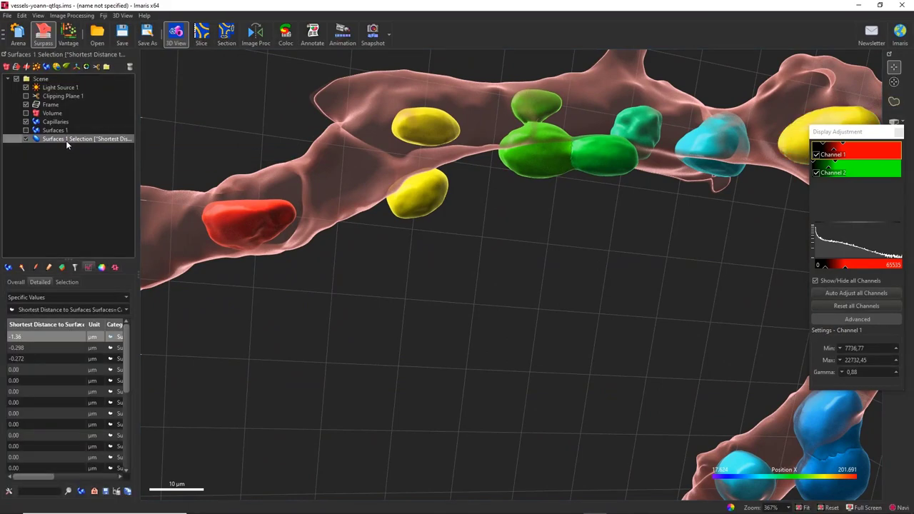
click(17, 347)
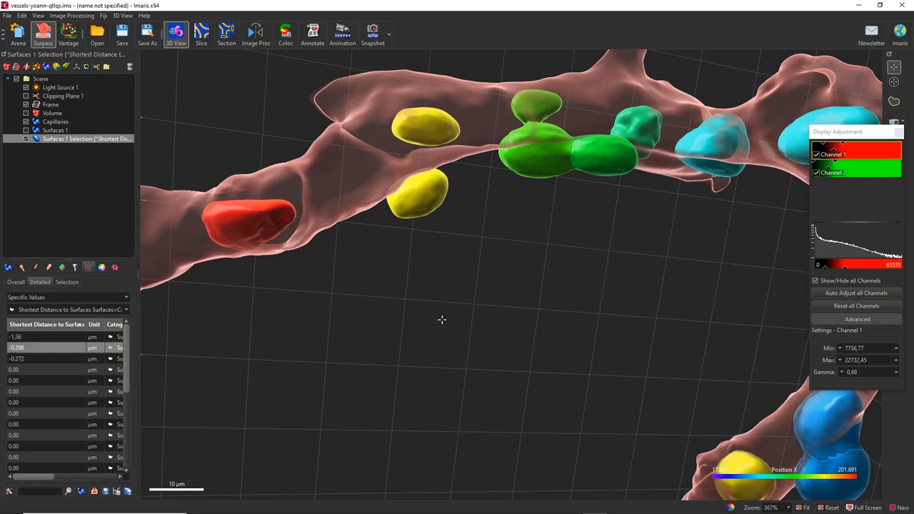
scroll(441, 316, down, 10)
drag(461, 322, 533, 396)
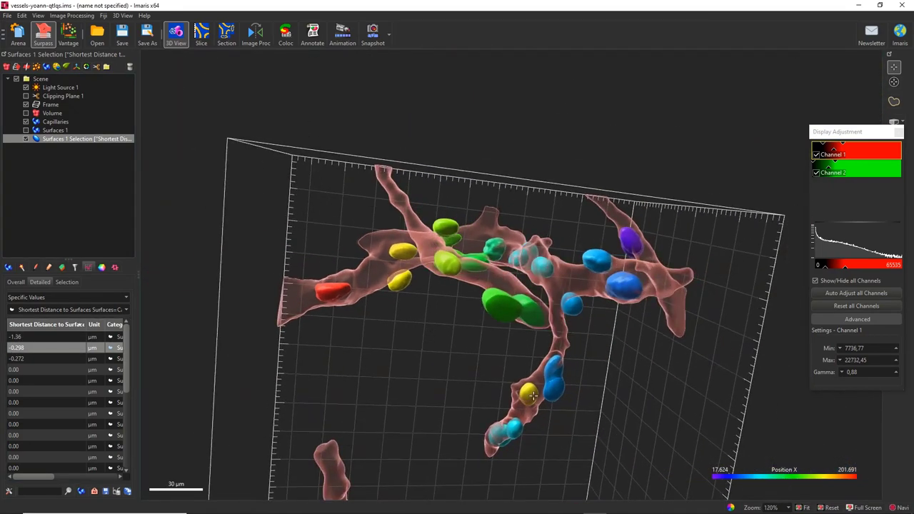
click(57, 360)
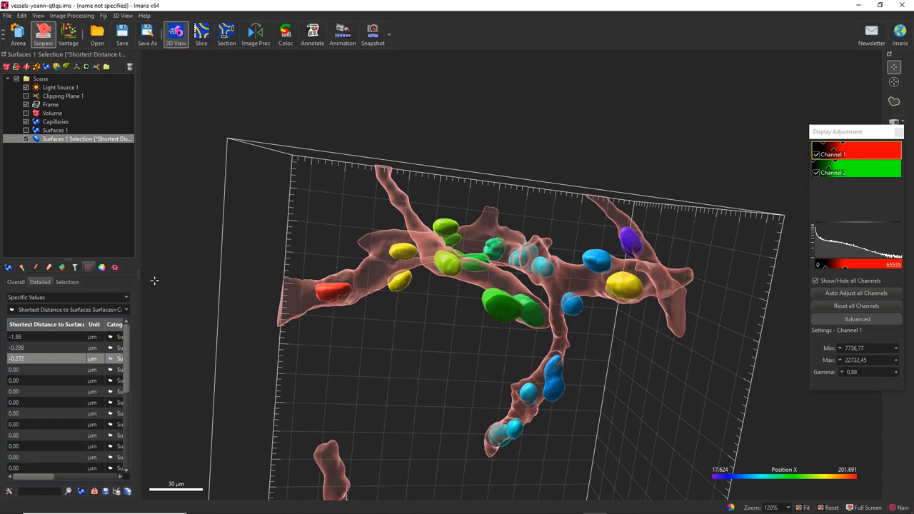
Add a filter to the duplicated surfaces on Shortest Distance to Surfaces Surfaces=Capillaries, with the lower threshold deactivated.
click(74, 268)
click(15, 290)
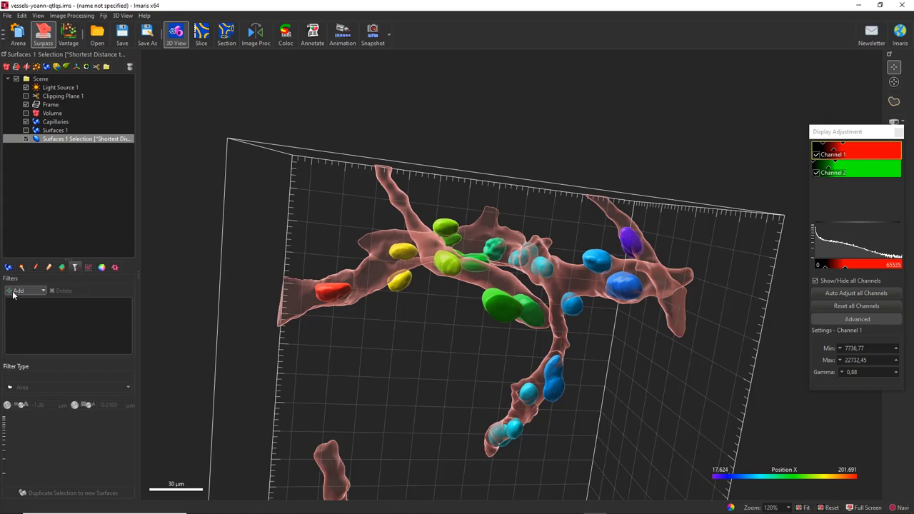
click(35, 387)
scroll(43, 424, down, 10)
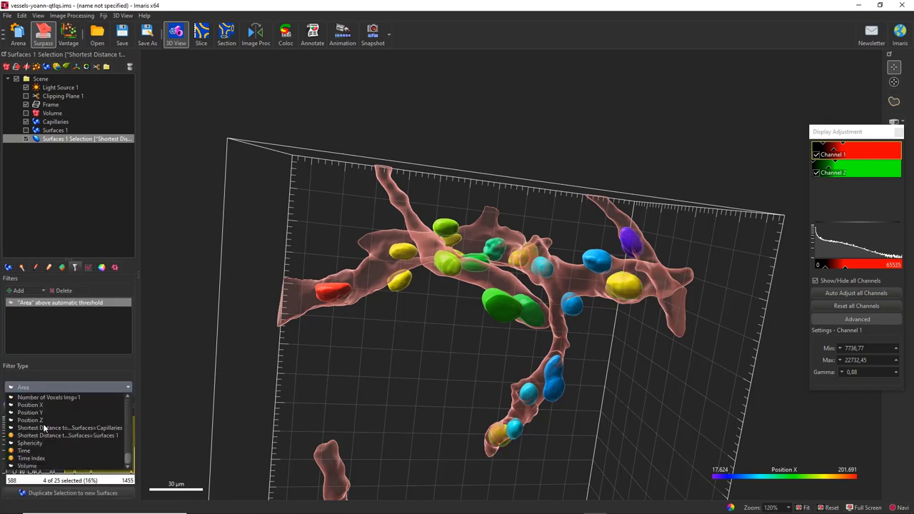
scroll(50, 428, down, 2)
click(54, 424)
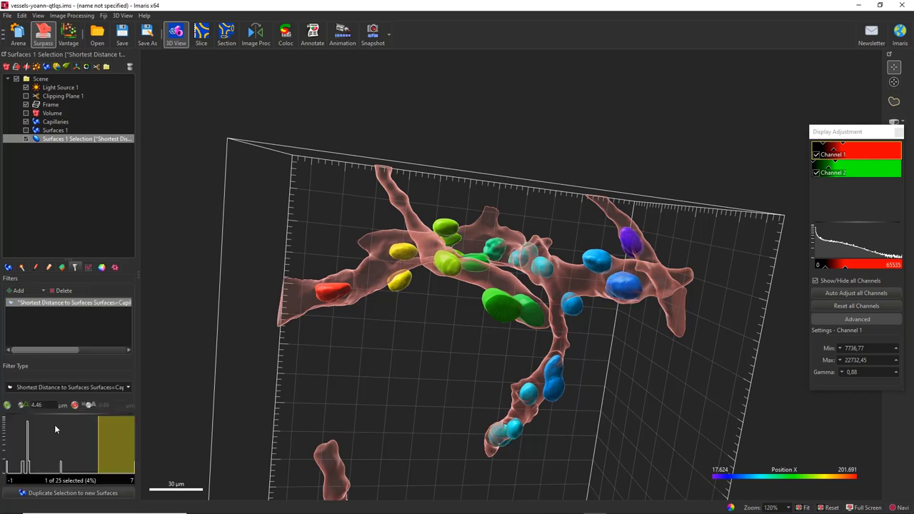
click(8, 406)
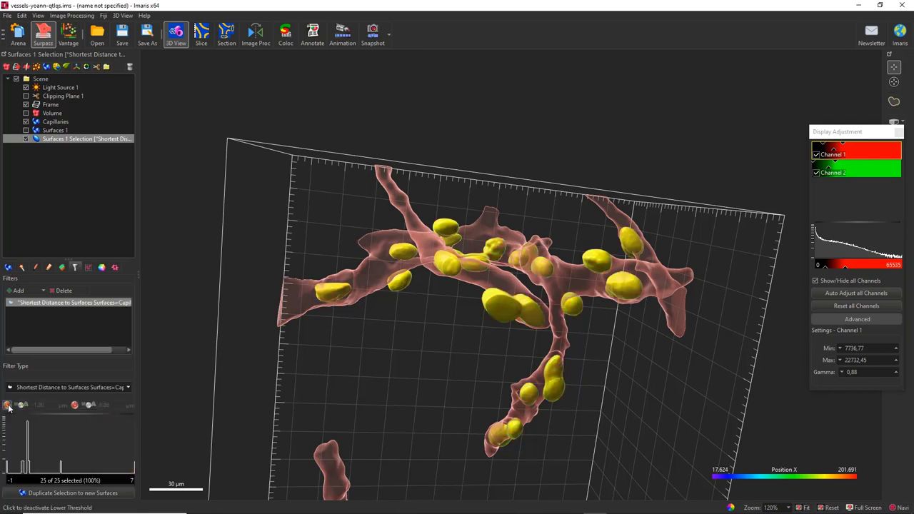
Set the filter's upper threshold to -0.01 µm and duplicate the selected overlapping objects to new surfaces.
click(75, 405)
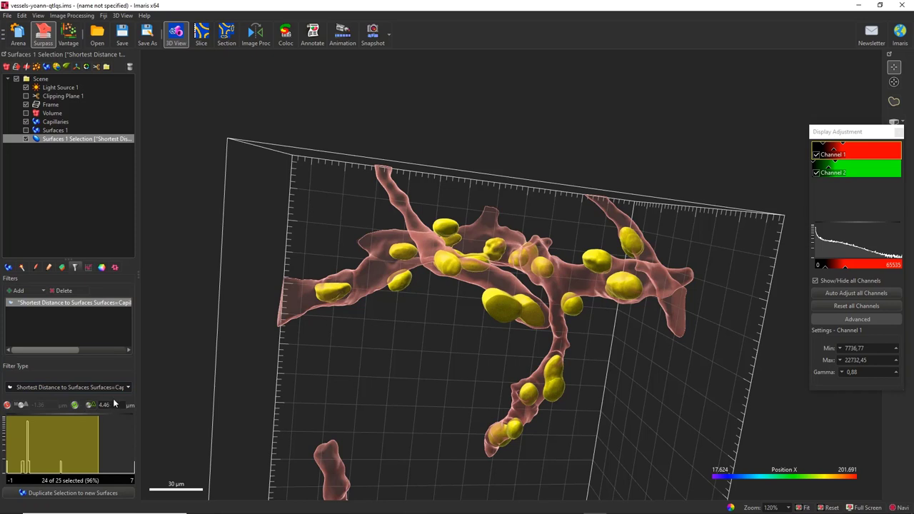
double_click(106, 405)
text(0)
key(BackSpace)
key(BackSpace)
text(-0.01)
key(Return)
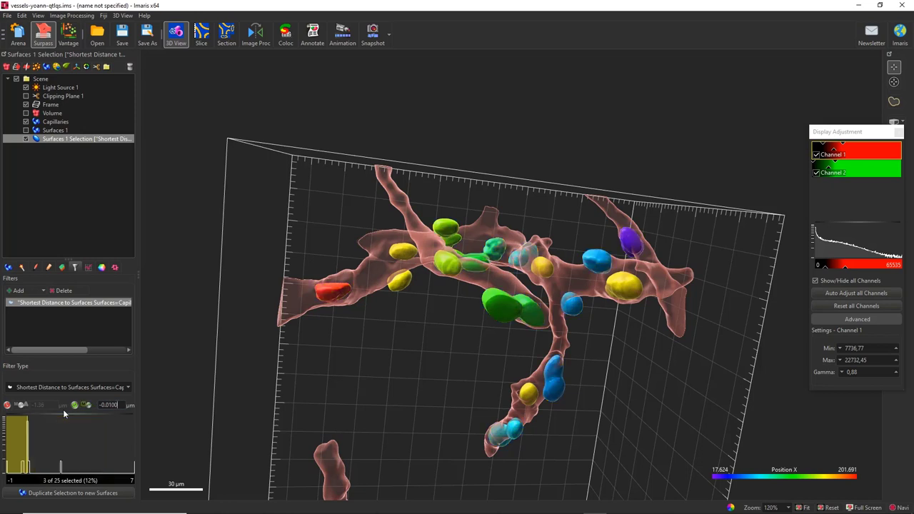
click(81, 494)
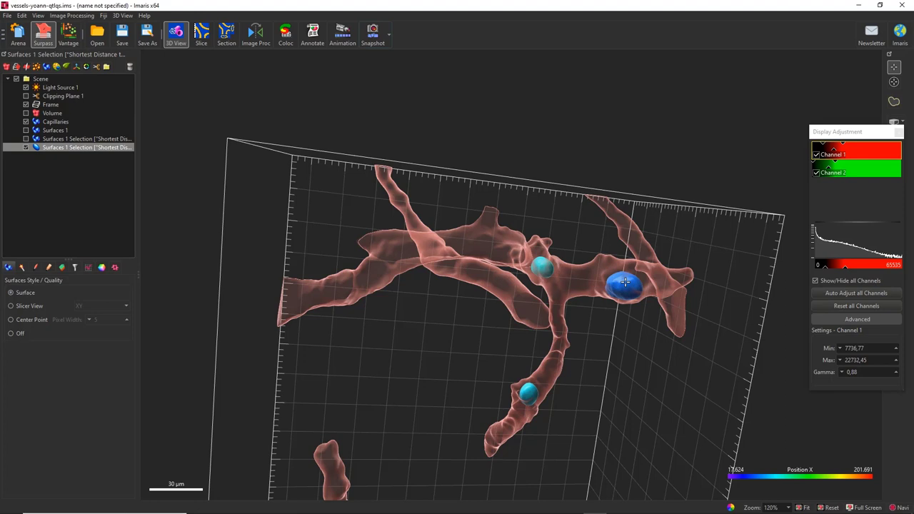
Generate a Surface-Surface coloc surface from Capillaries and Surfaces 1, using smoothing with a factor of 0.65.
click(624, 285)
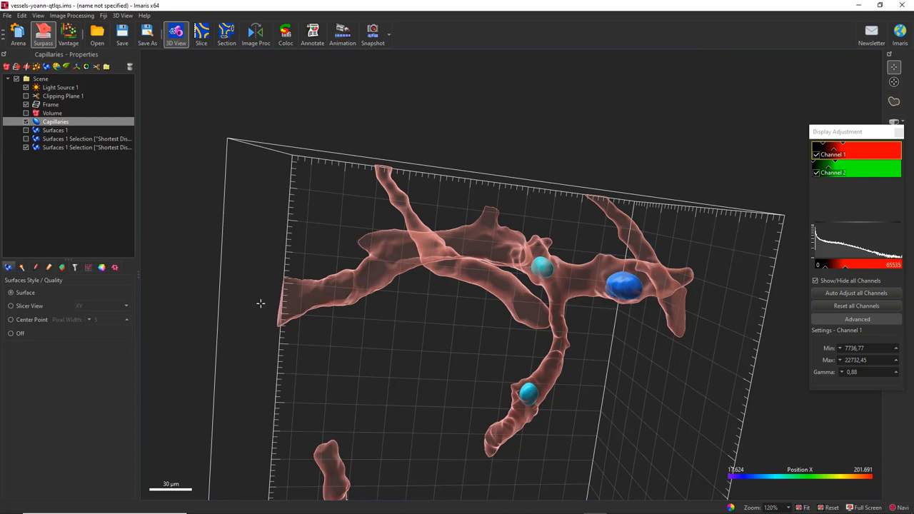
click(114, 268)
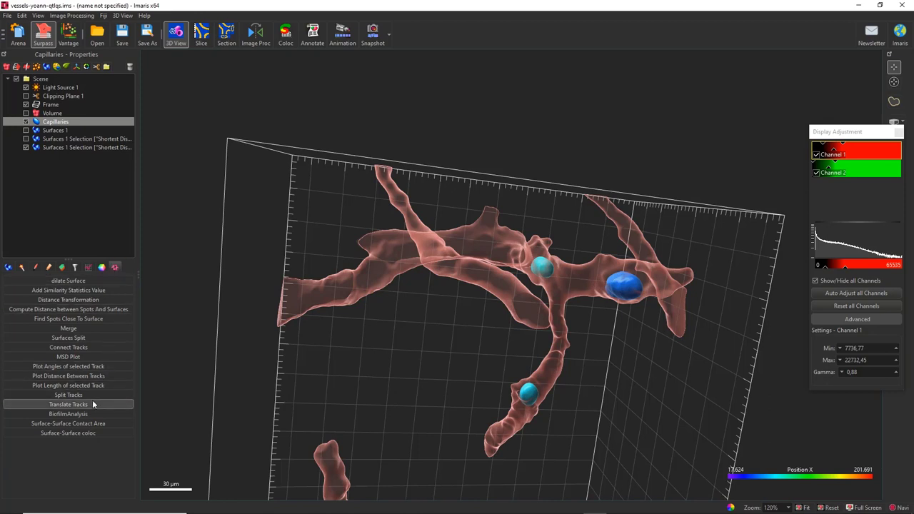
click(71, 433)
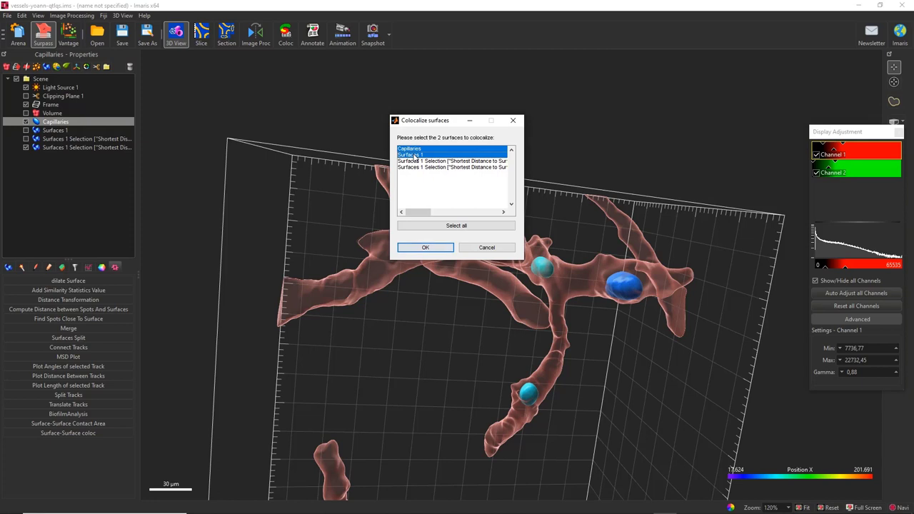
click(413, 248)
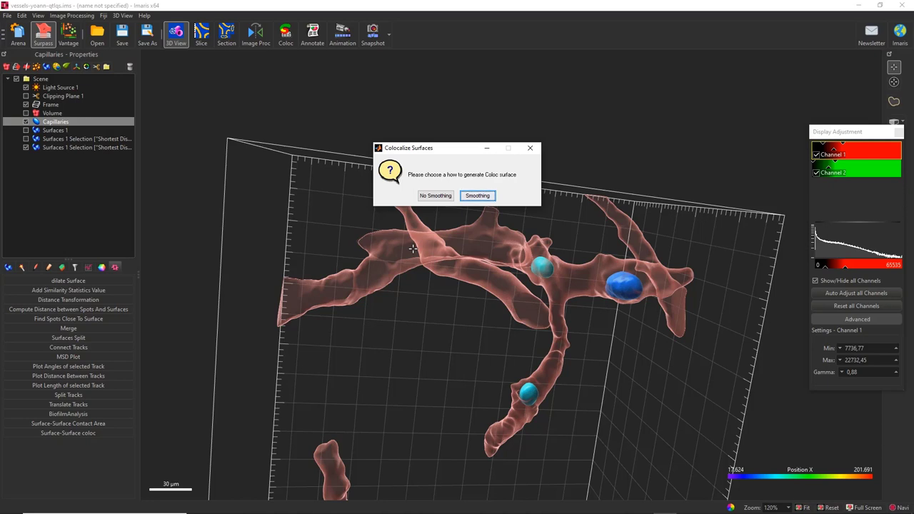
click(477, 196)
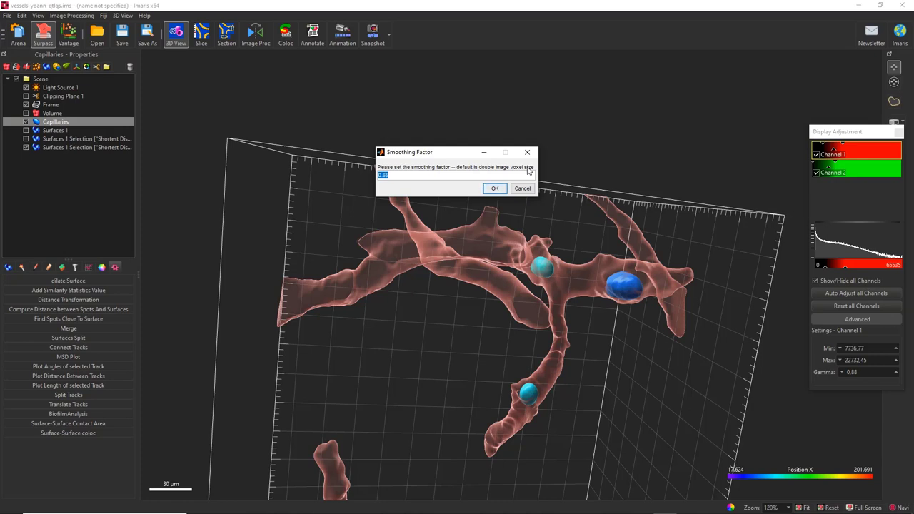
click(495, 189)
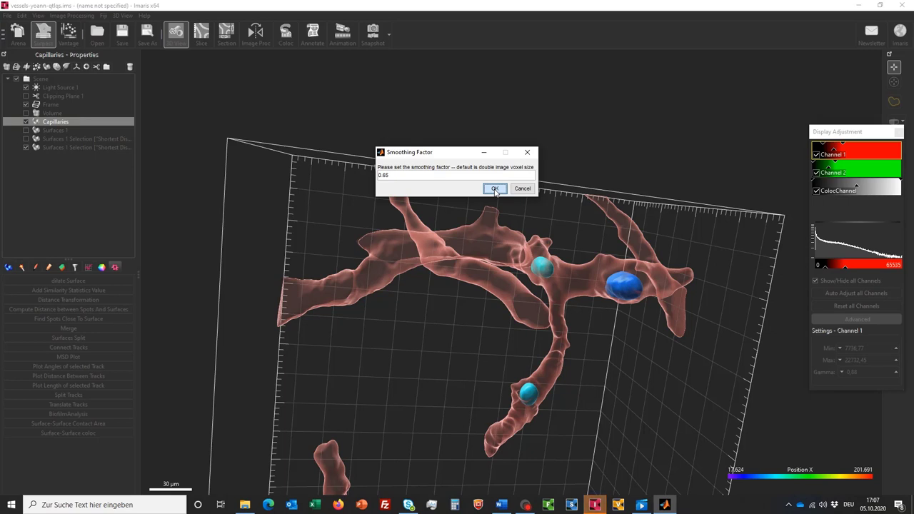
click(495, 190)
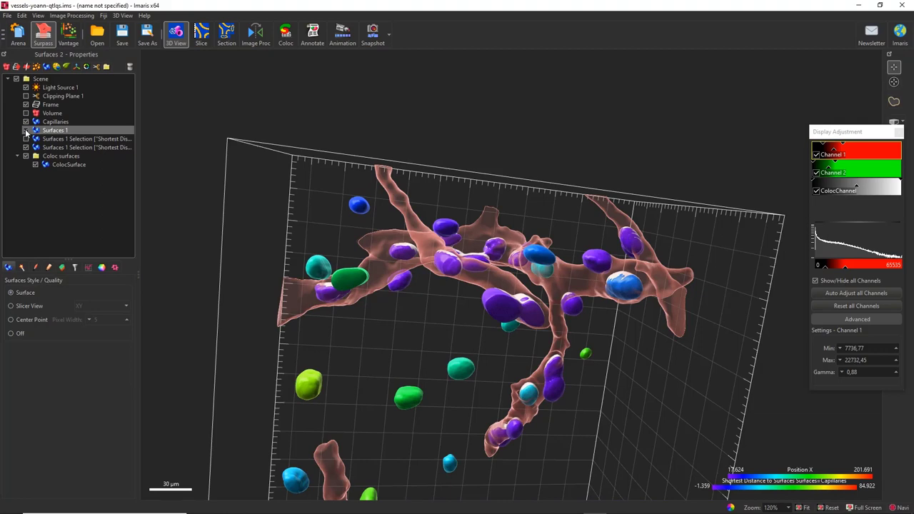
Compare ColocSurface with Surfaces 1 on an object overlapping the vessel, showing and hiding Surfaces 1 up close.
scroll(415, 227, up, 5)
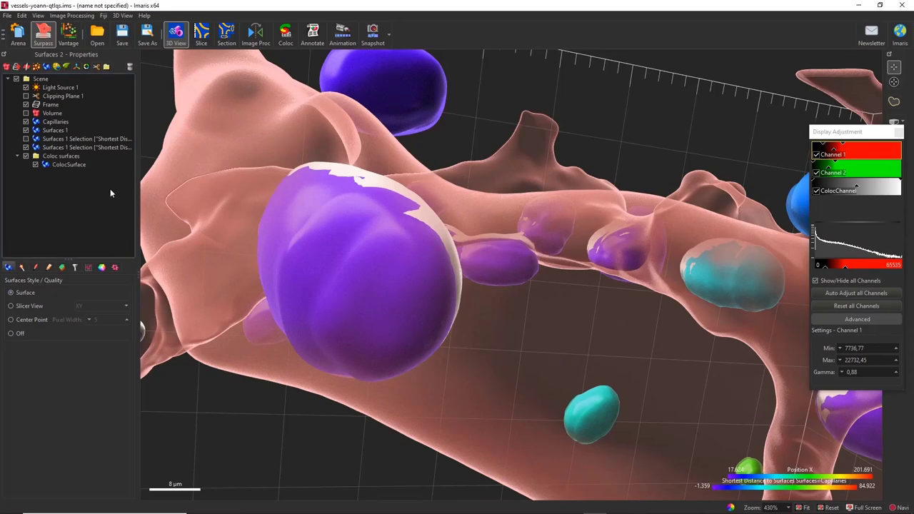
click(27, 130)
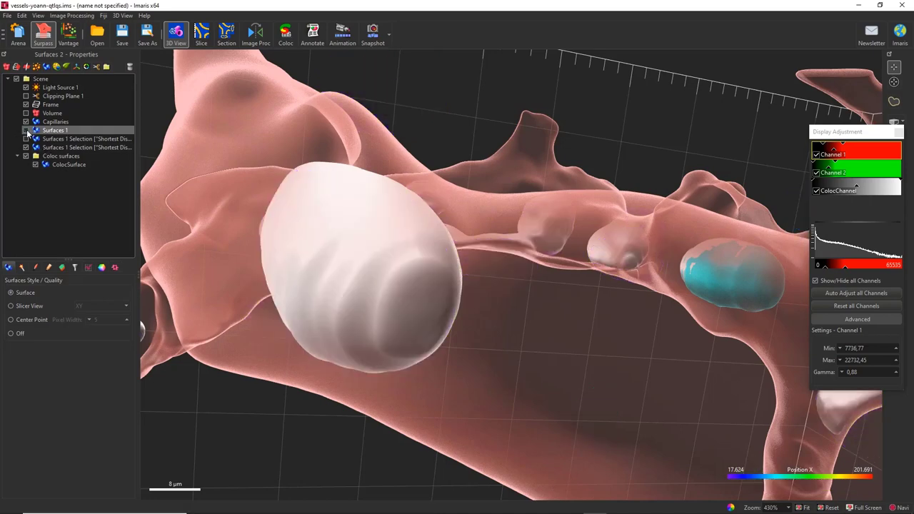
click(27, 131)
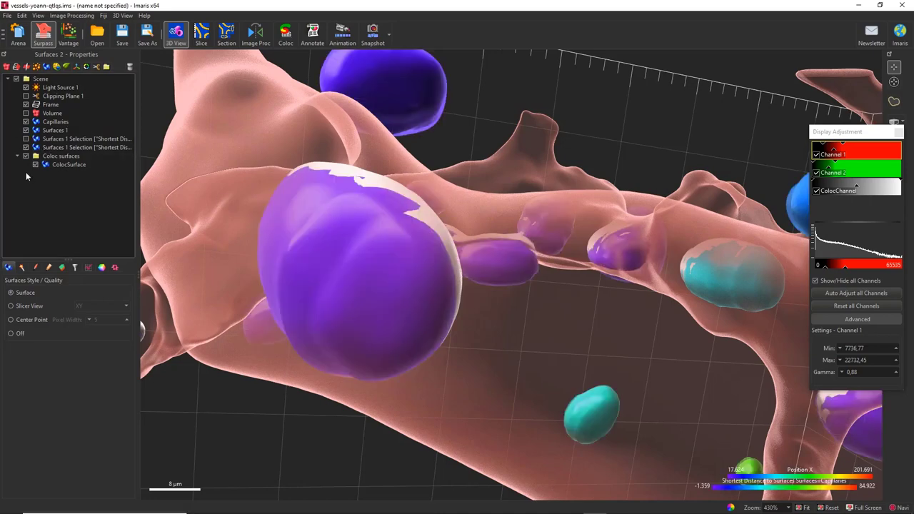
click(11, 123)
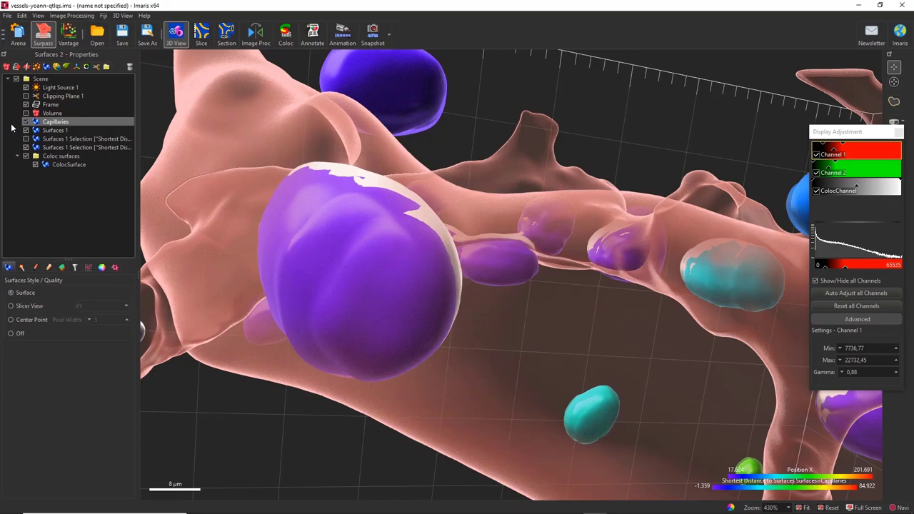
click(27, 130)
click(94, 147)
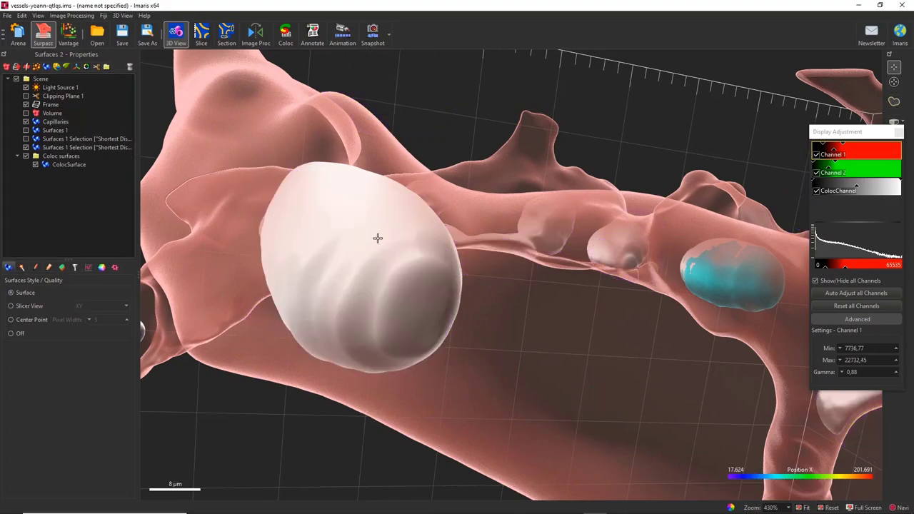
Examine the coloc surfaces along the vessels from another angle, with Surfaces 1 alternately shown and hidden.
drag(376, 236, 395, 343)
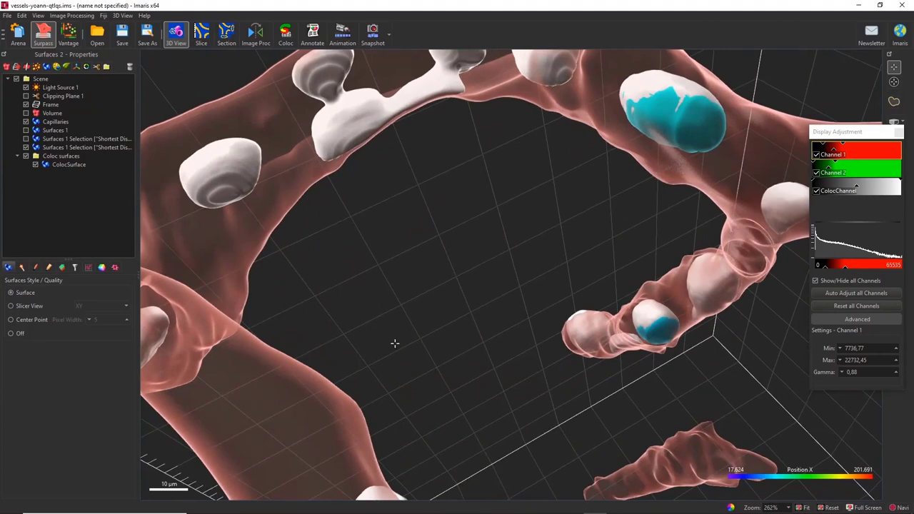
click(26, 130)
click(27, 131)
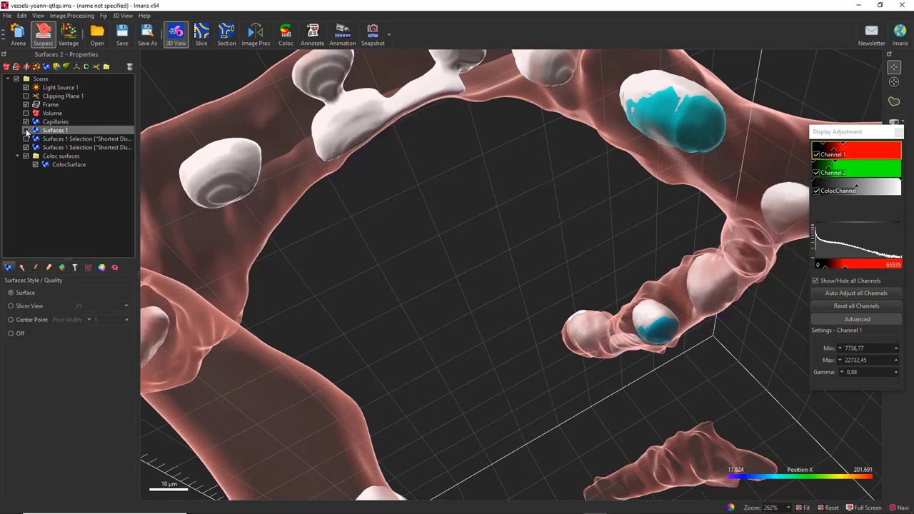
click(27, 131)
click(26, 130)
click(27, 131)
click(26, 131)
click(27, 131)
click(26, 130)
Return to the Arena without saving the vessels file and open the lysosome-igg colocalisation example2 dataset.
click(18, 36)
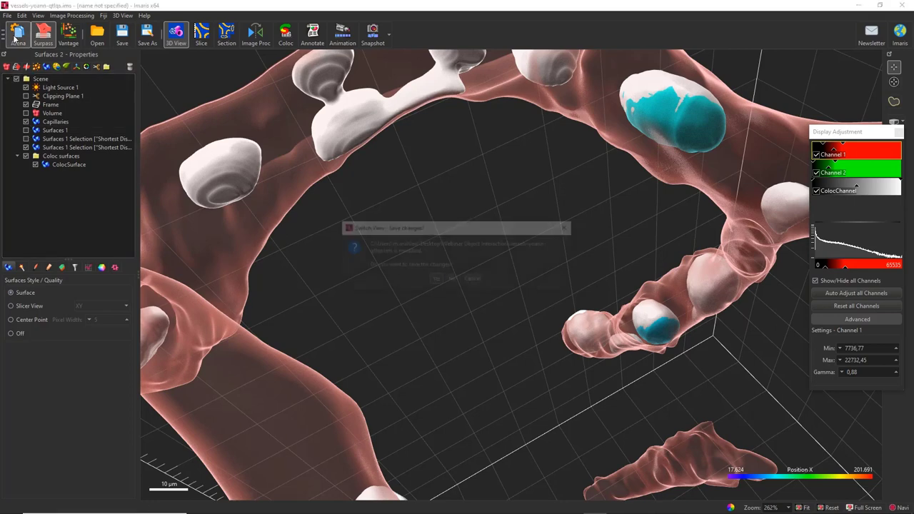
click(453, 280)
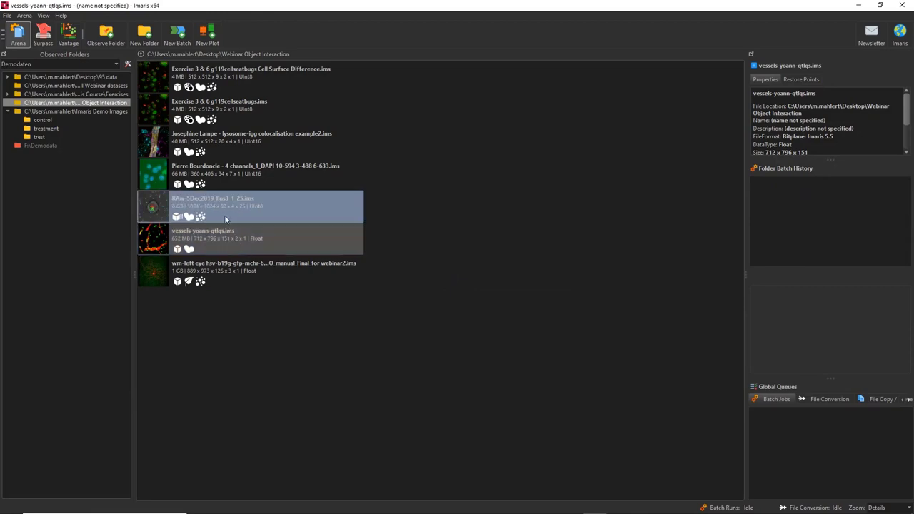
double_click(217, 143)
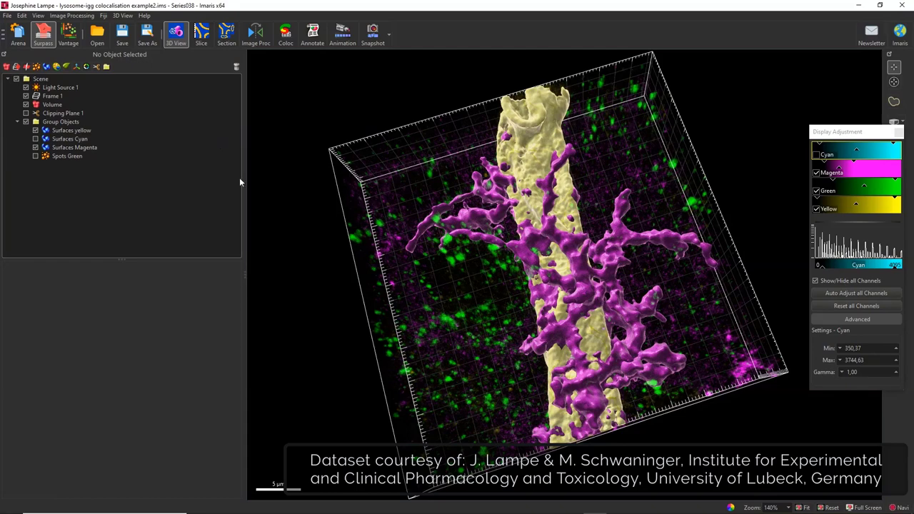
scroll(549, 312, up, 5)
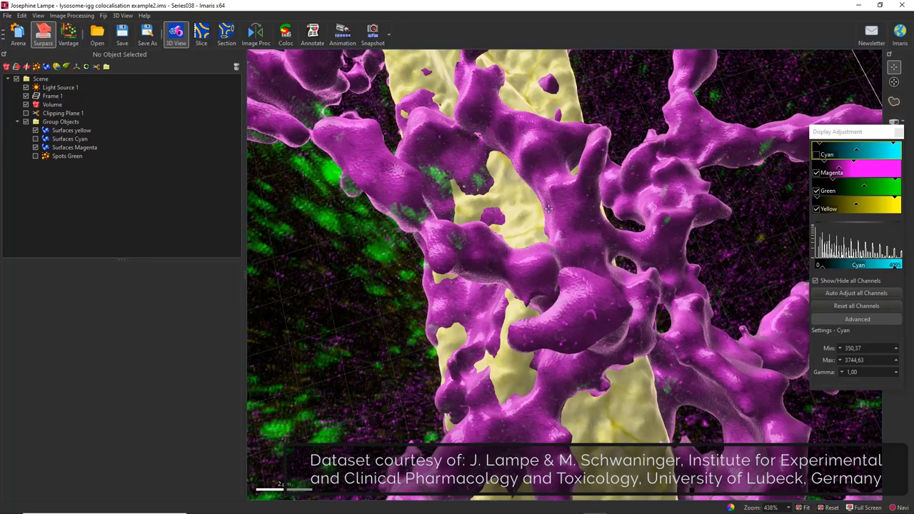
Hide the Volume and bring up the XTension tools for Surfaces yellow.
click(25, 104)
click(68, 131)
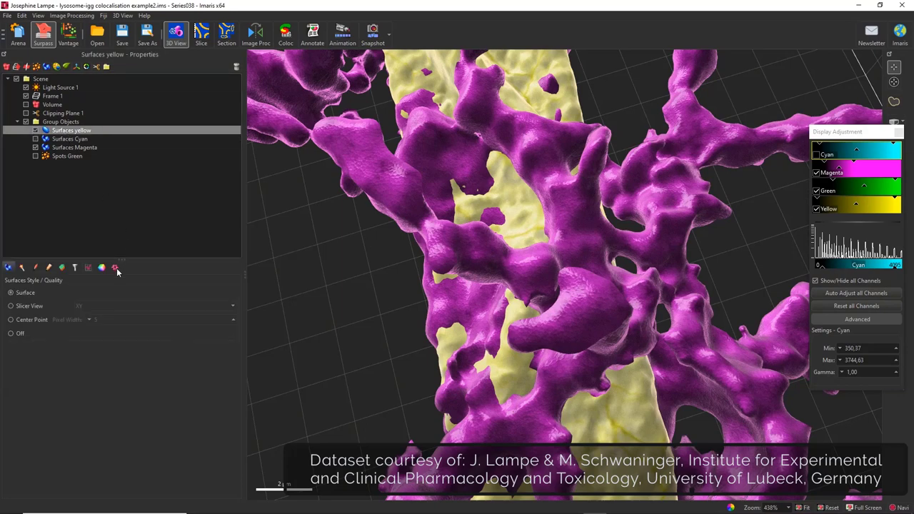
click(116, 268)
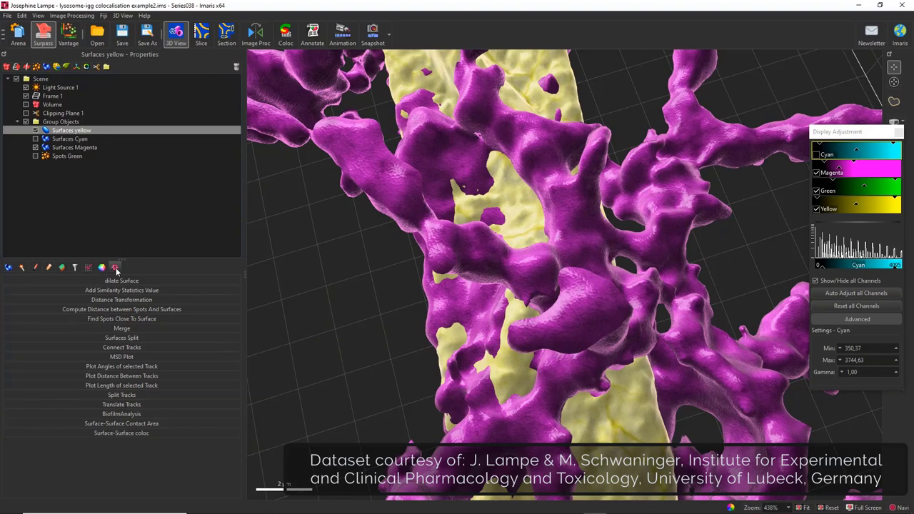
Try to run Surface-Surface Contact Area with Surfaces yellow as primary and Surfaces Magenta as secondary coverage surface.
click(127, 424)
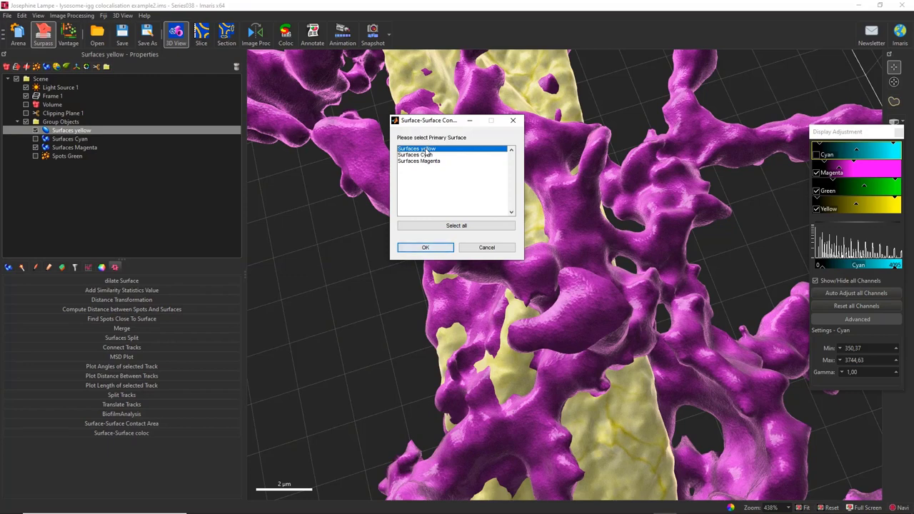
click(419, 251)
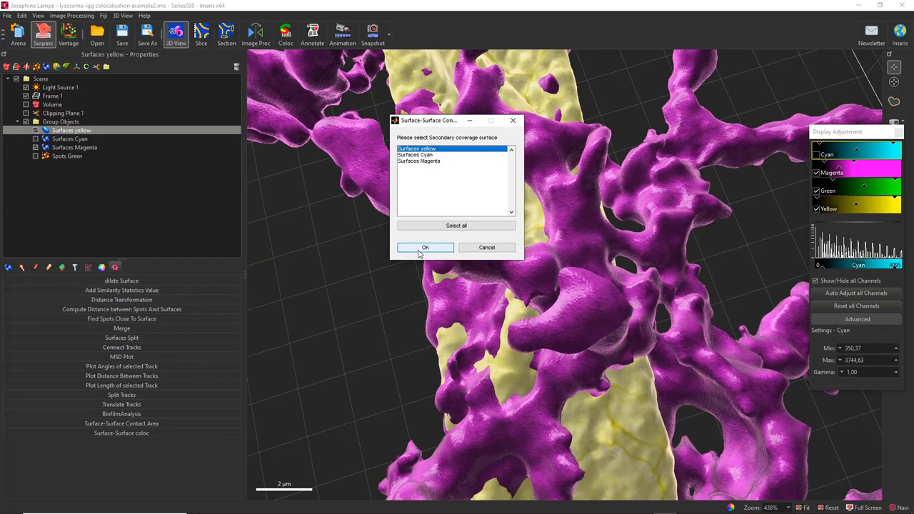
click(423, 161)
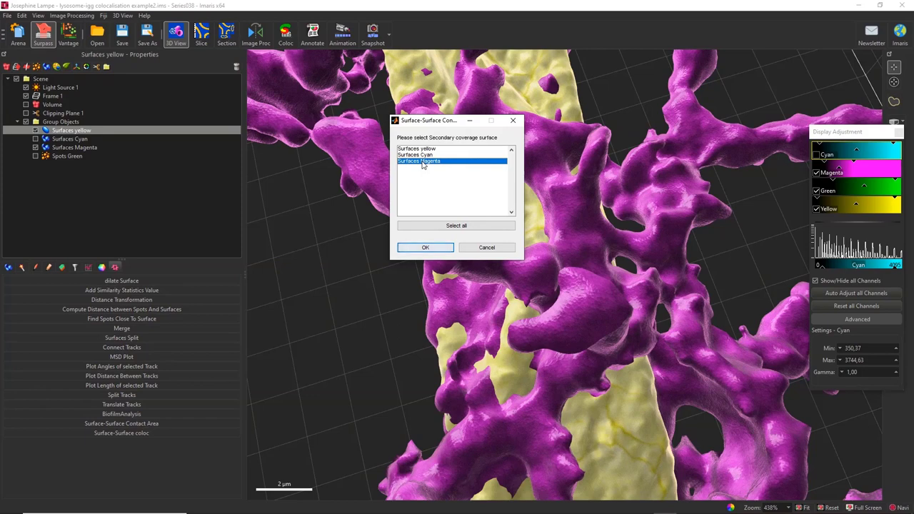
click(425, 247)
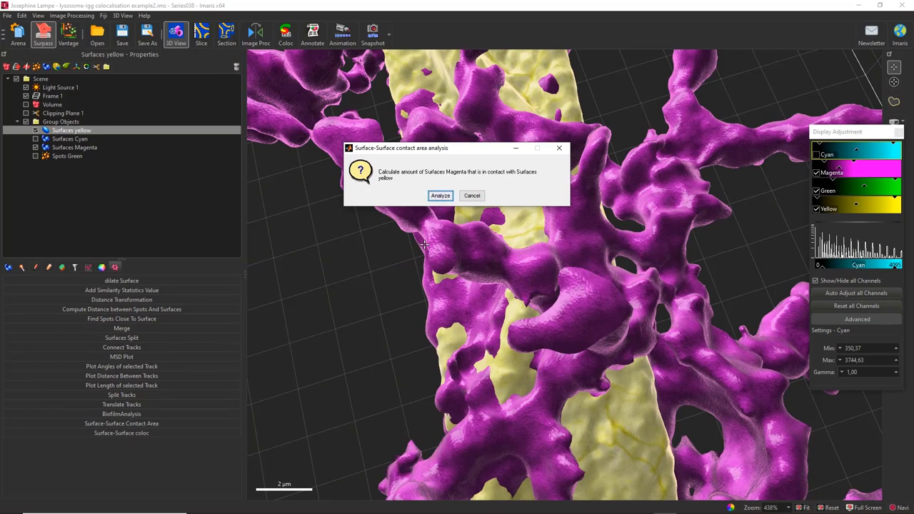
click(441, 196)
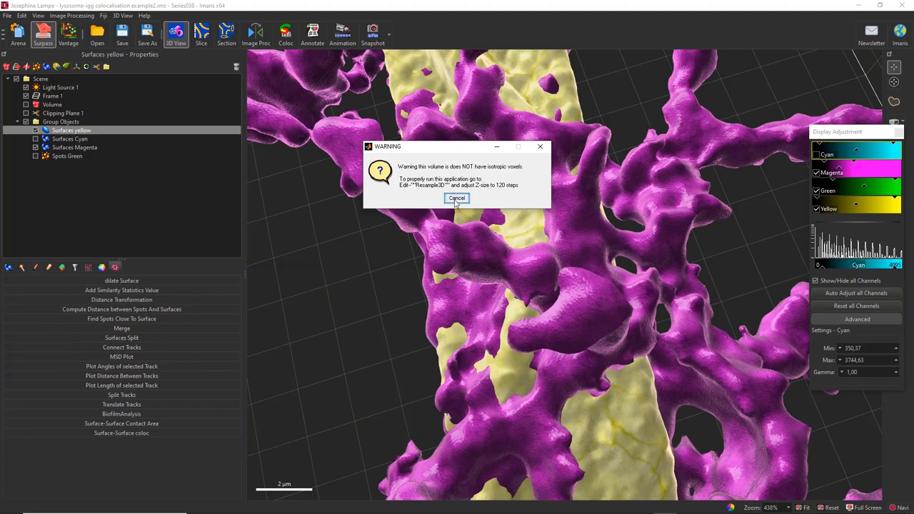
click(456, 198)
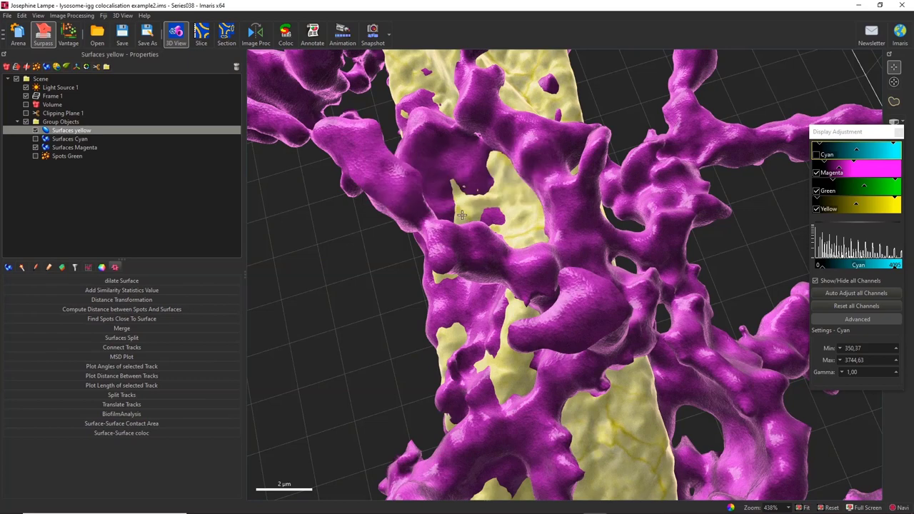
Resample the image in 3D to a Z size of 120, keeping X and Y at 512.
click(22, 15)
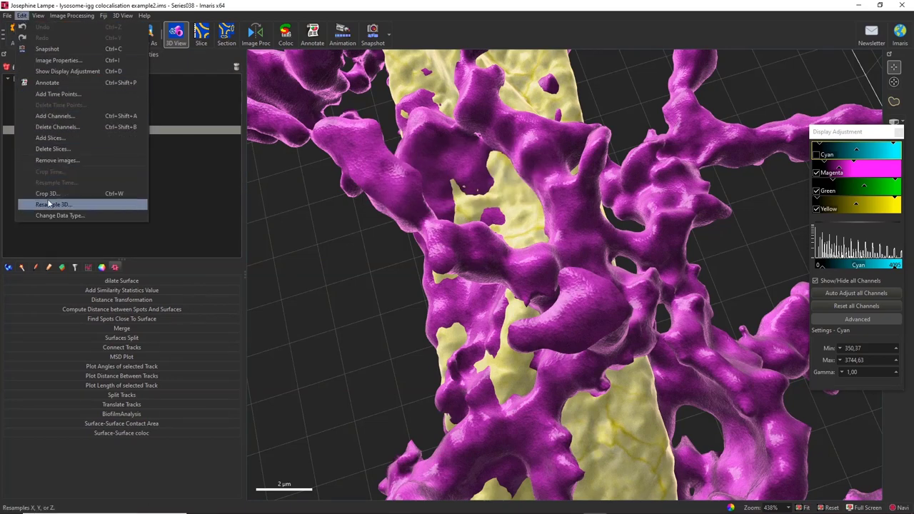
click(50, 205)
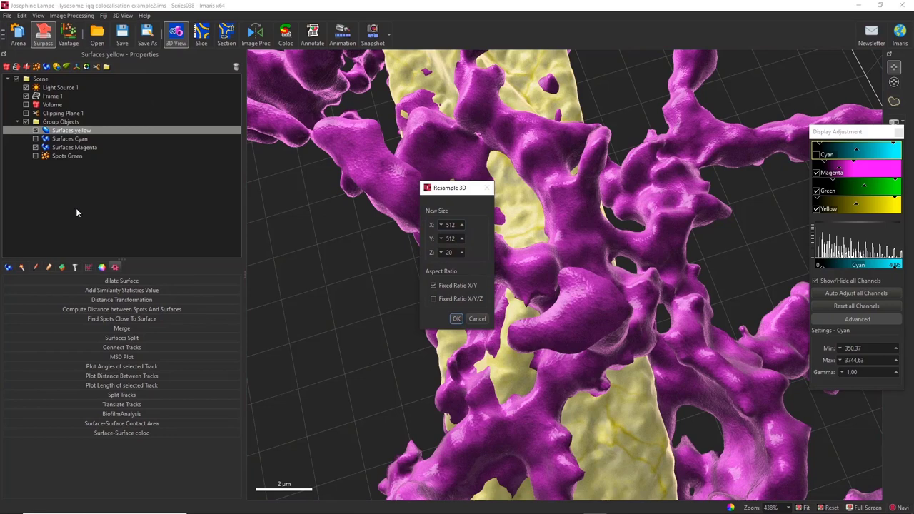
double_click(448, 253)
text(12)
click(456, 319)
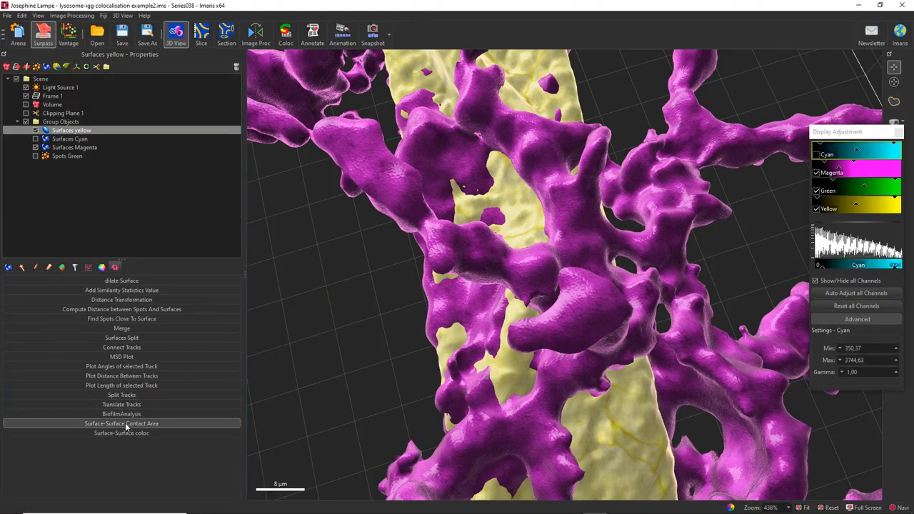
Calculate the contact area of Surfaces Magenta on the primary Surfaces yellow and compare it with Surfaces Magenta shown and hidden.
click(125, 422)
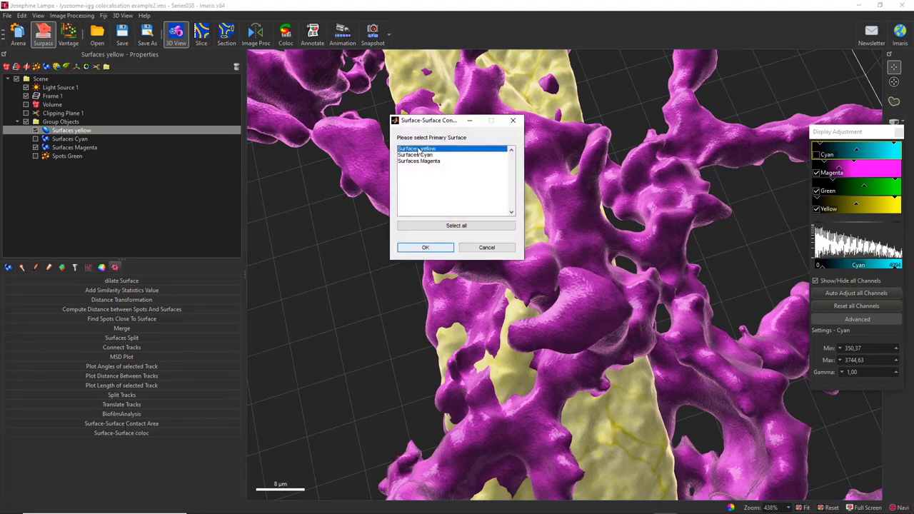
click(422, 248)
click(425, 161)
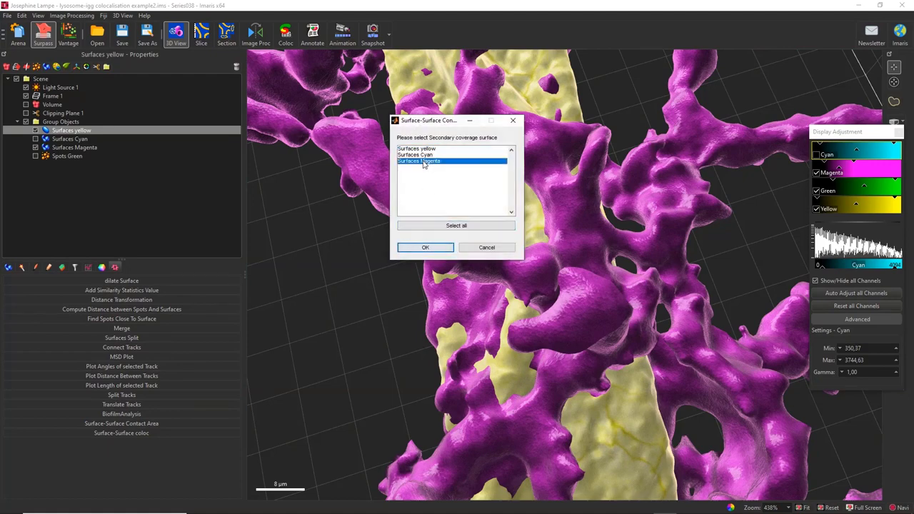
click(425, 249)
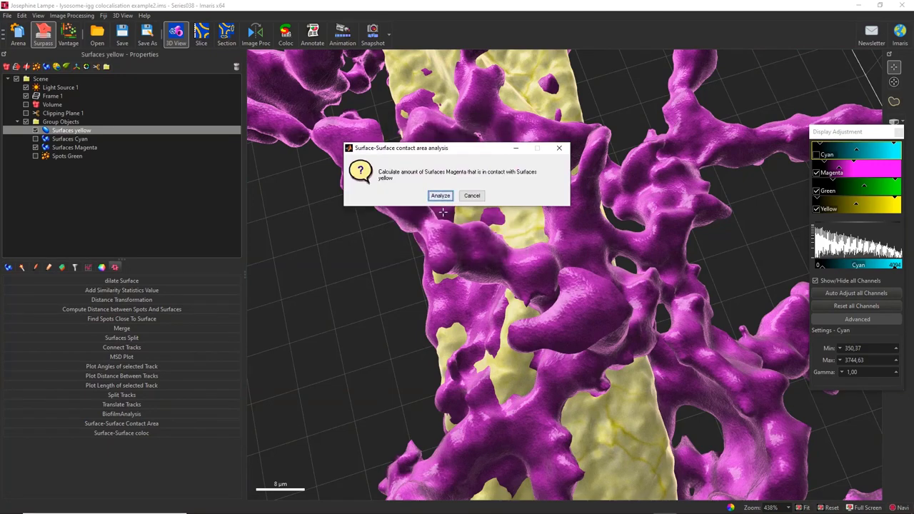
click(441, 196)
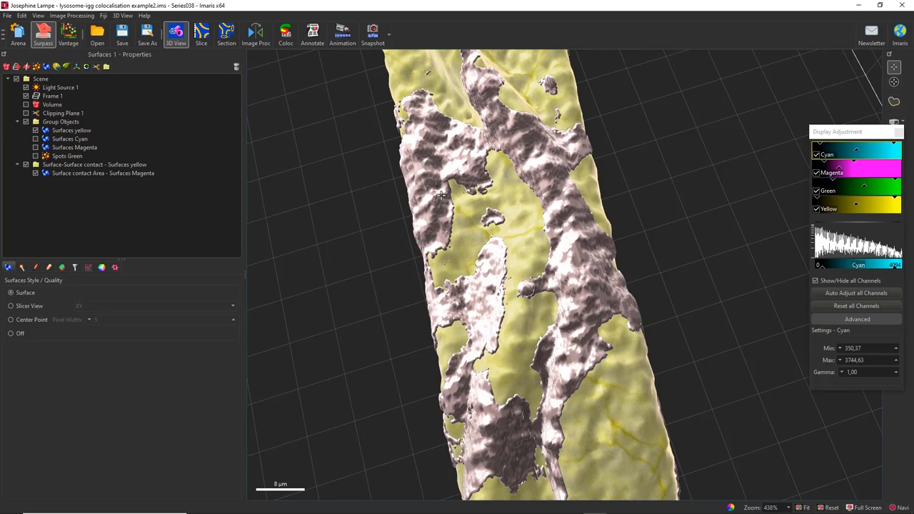
click(36, 148)
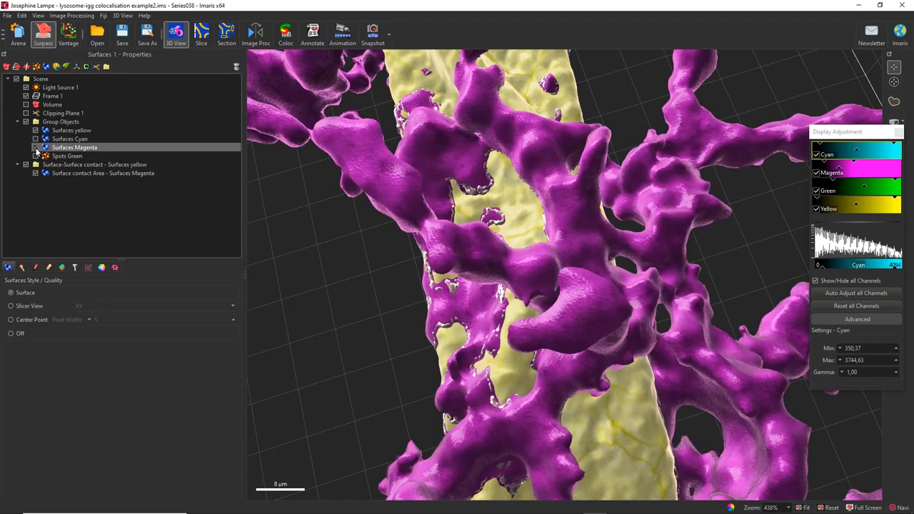
click(35, 148)
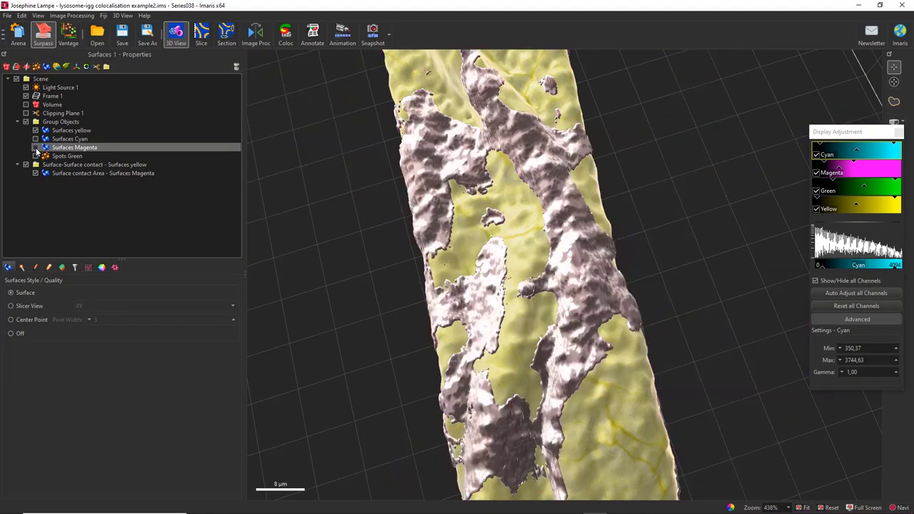
Show Surfaces Magenta with a transparent material so the contact area on the yellow surface can be inspected through it.
click(36, 148)
click(35, 148)
click(36, 147)
click(56, 147)
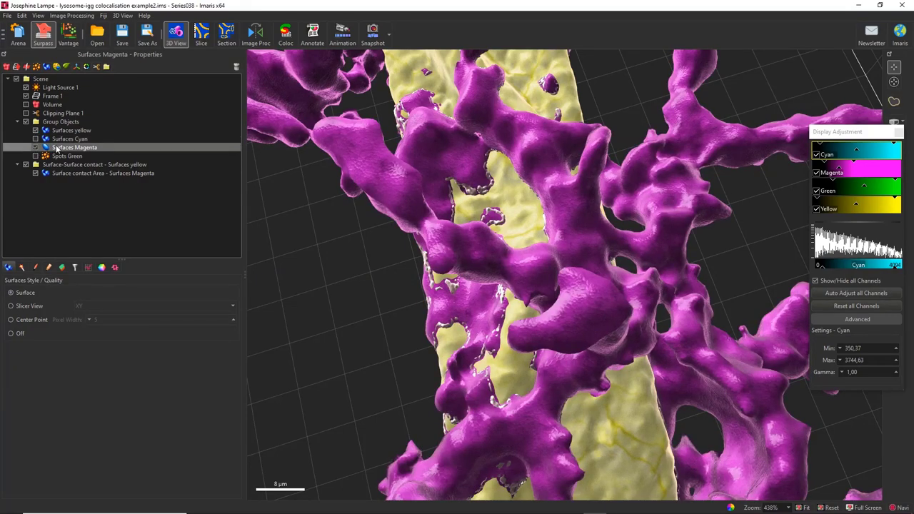
click(101, 268)
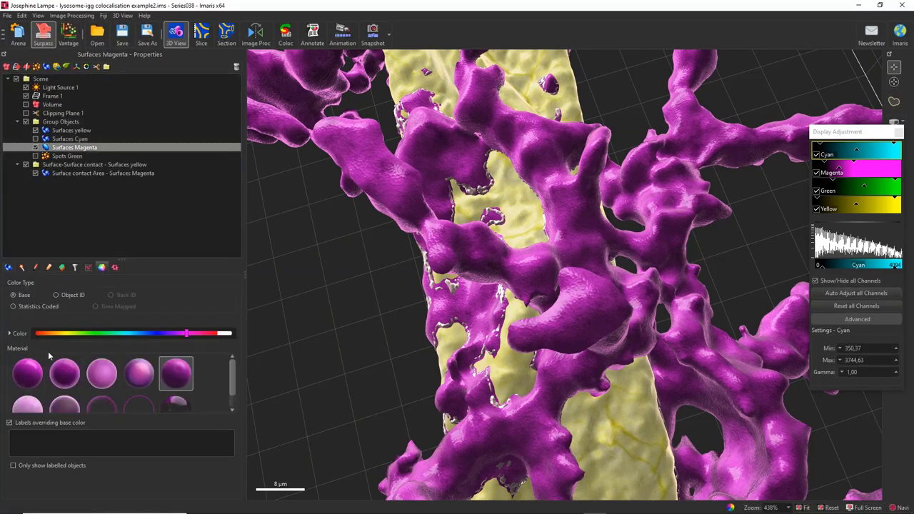
click(73, 406)
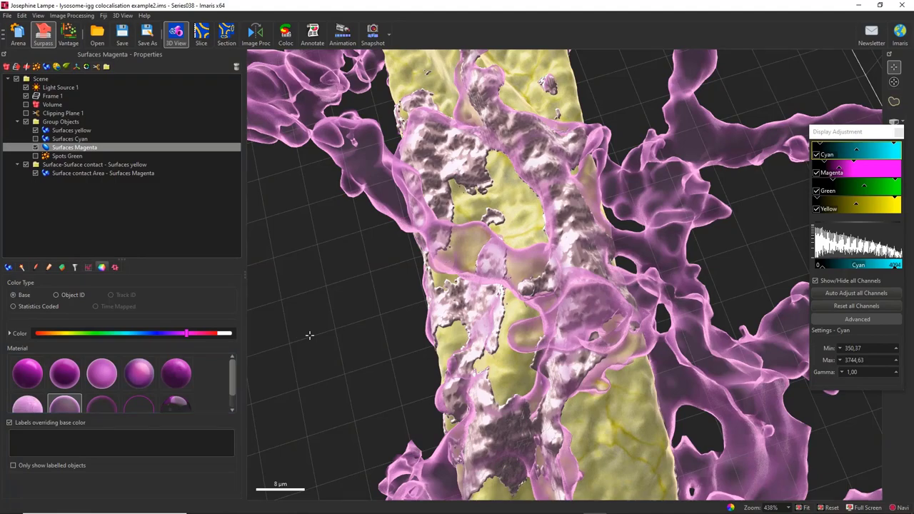
drag(307, 335, 412, 4)
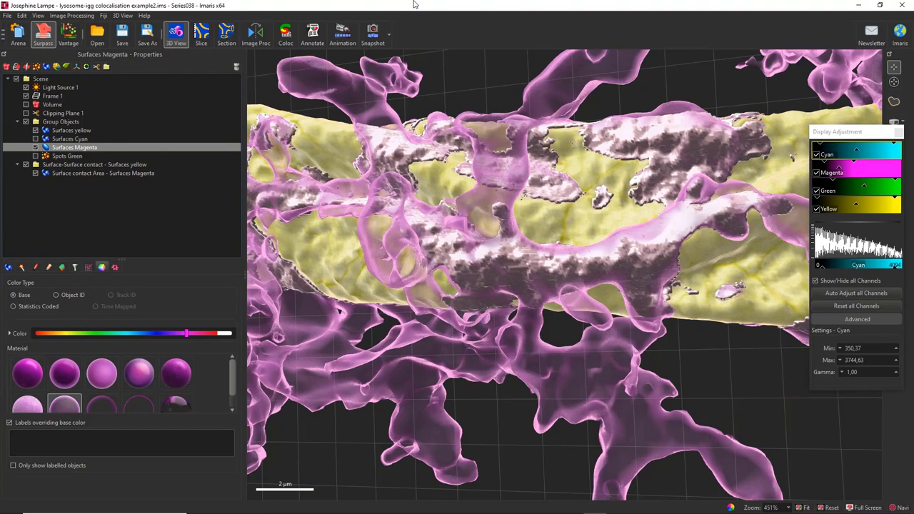
Read the % SurfaceArea coverage in the overall statistics of Surface contact Area - Surfaces Magenta.
click(77, 173)
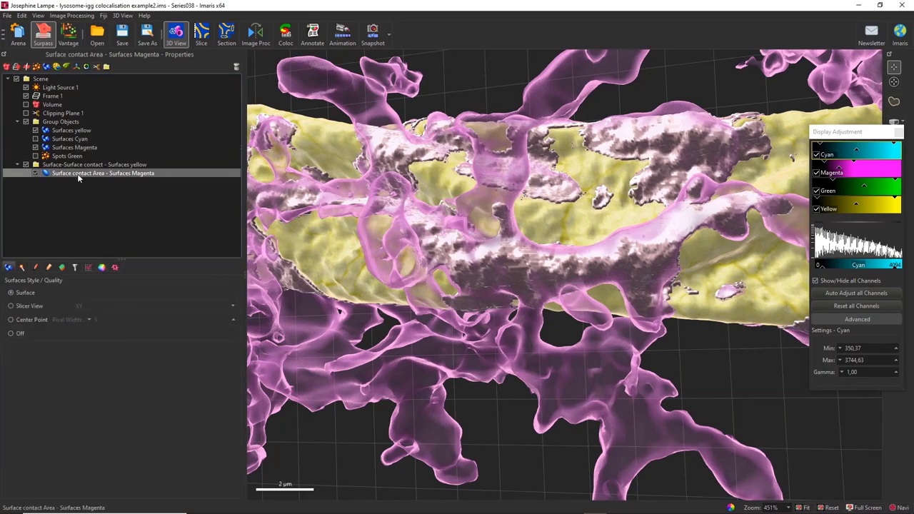
click(88, 268)
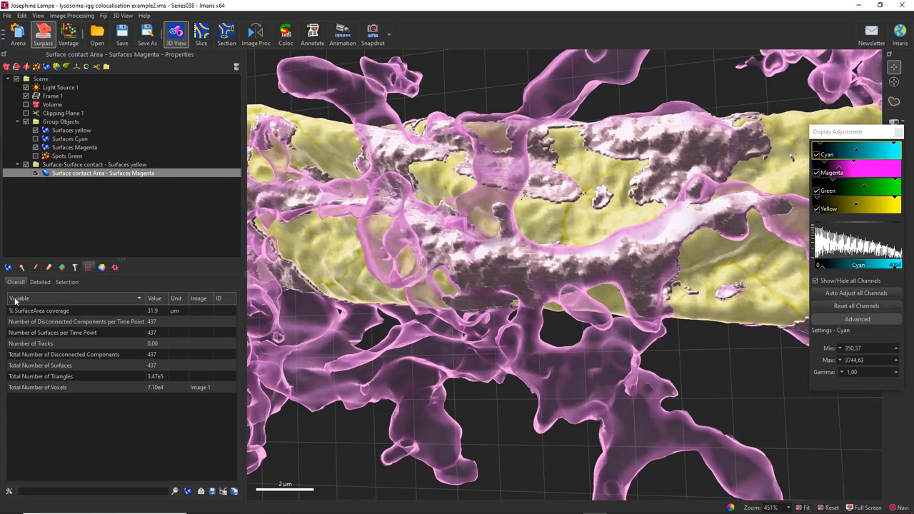
click(22, 315)
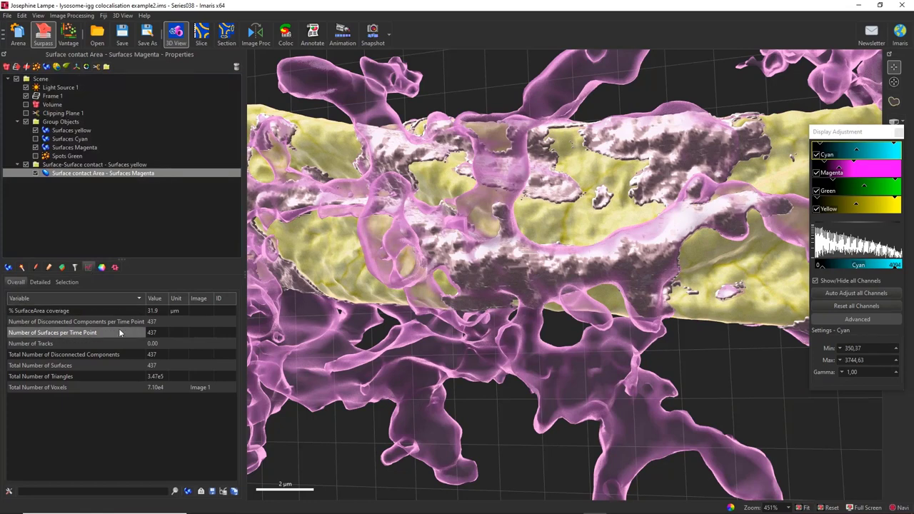
click(154, 312)
click(154, 313)
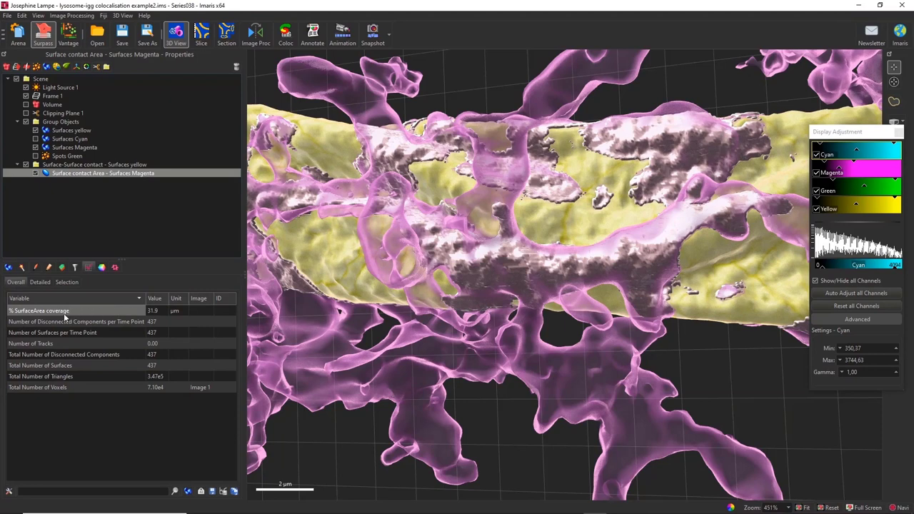
click(152, 312)
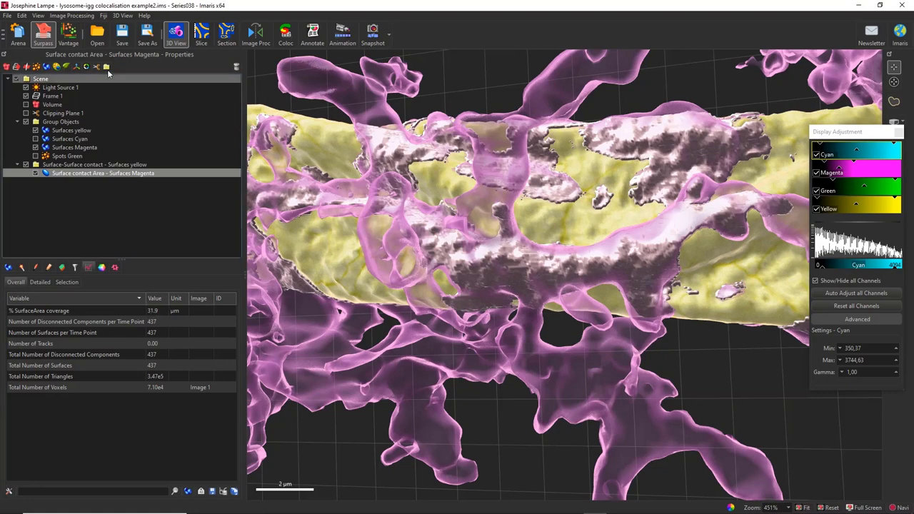
Leave the current image without saving its changes and open Exercise 3 & 6 g119cellseatbugs.ims from the Arena.
click(16, 41)
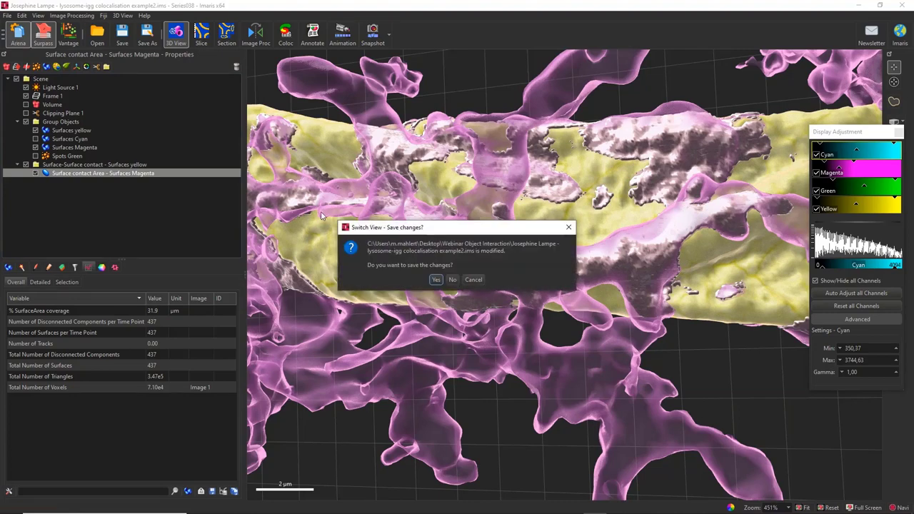
click(453, 280)
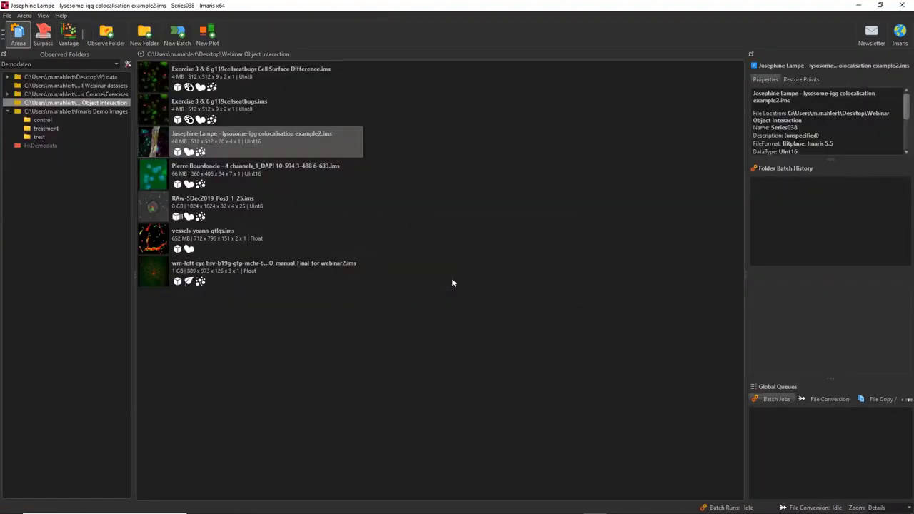
double_click(154, 112)
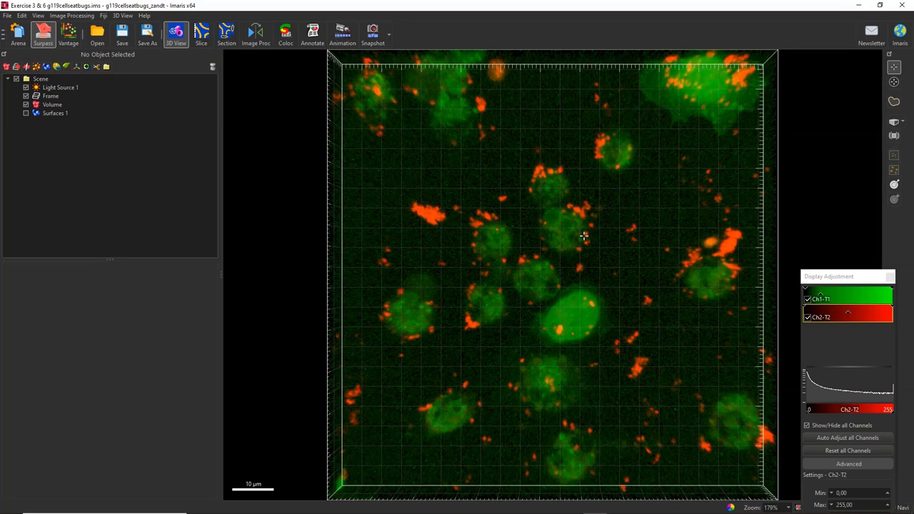
Show Surfaces 1 and hide the green Ch1-T1 channel.
click(25, 113)
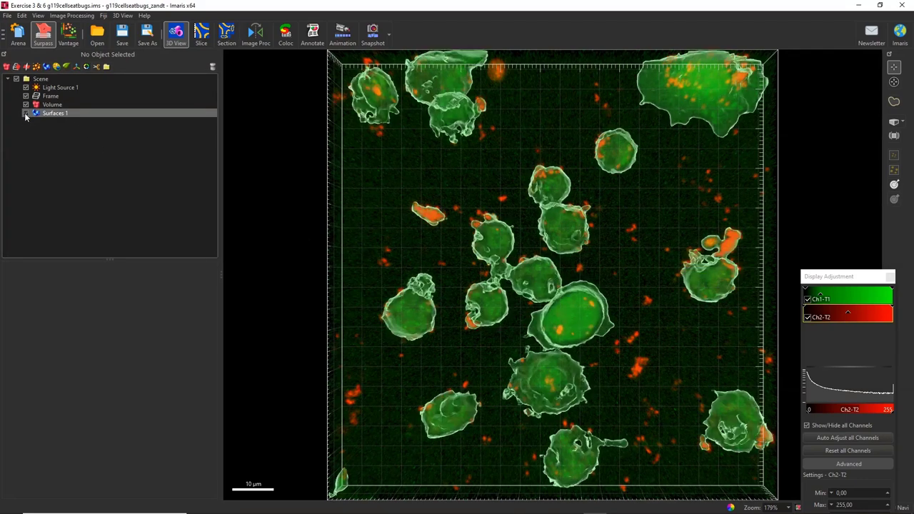
click(808, 300)
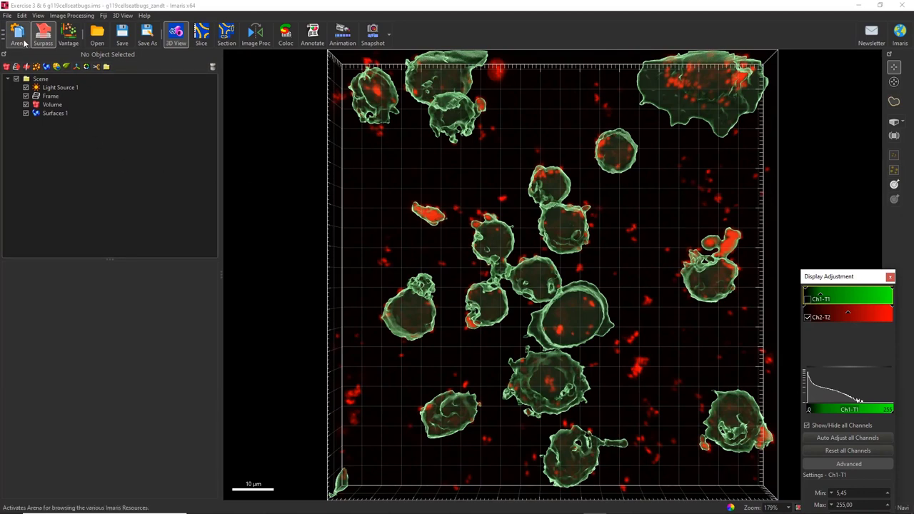
Start a new Spots object with source channel 2 (Ch2-T2) and an estimated XY diameter of 0.8 µm.
click(36, 67)
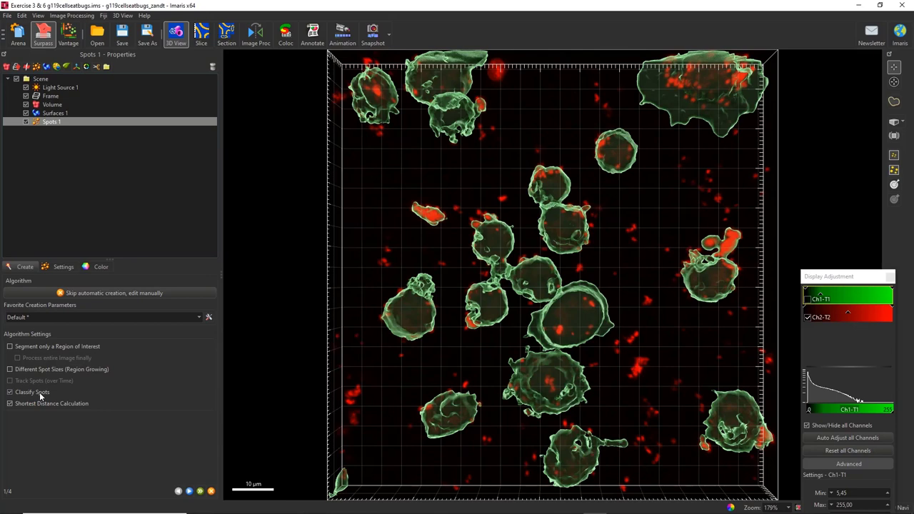
click(189, 491)
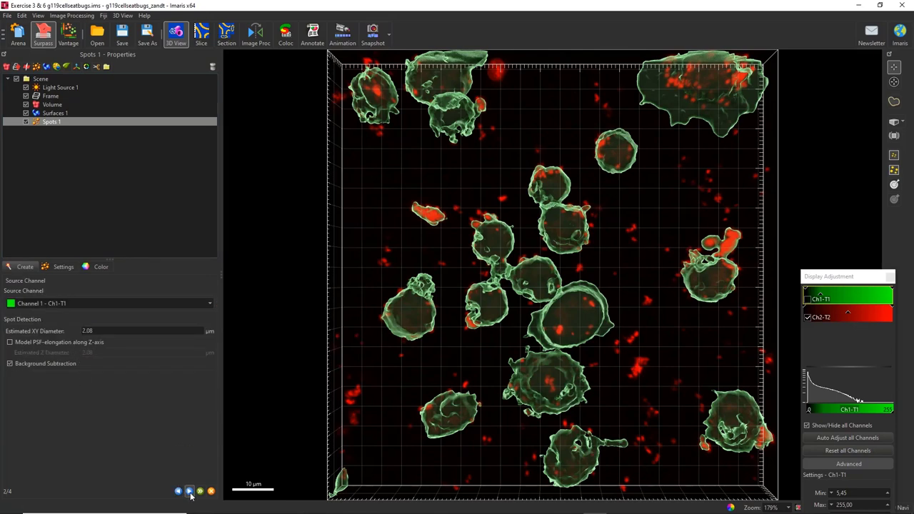
click(33, 305)
click(33, 321)
drag(104, 330, 2, 325)
text(0.8)
click(190, 493)
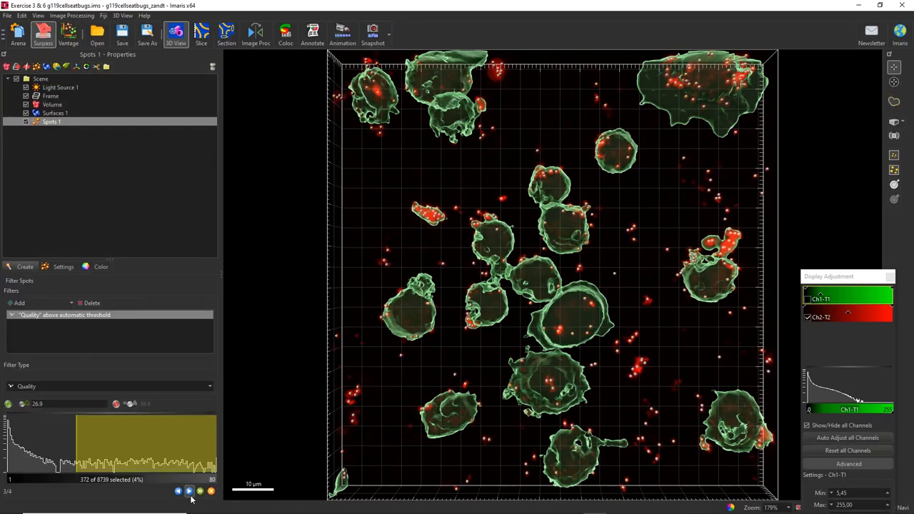
Filter the spots by Quality above 20.1 and hide the red Ch2-T2 channel.
drag(78, 449, 58, 449)
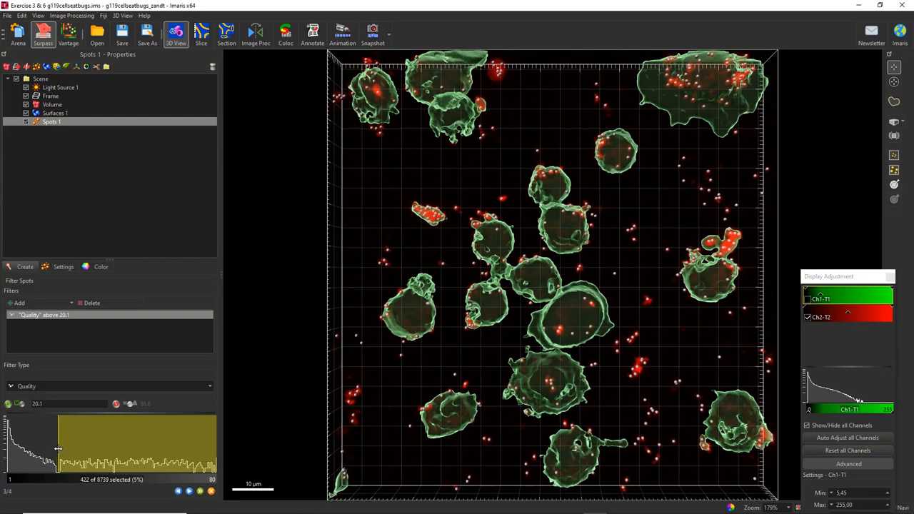
click(808, 319)
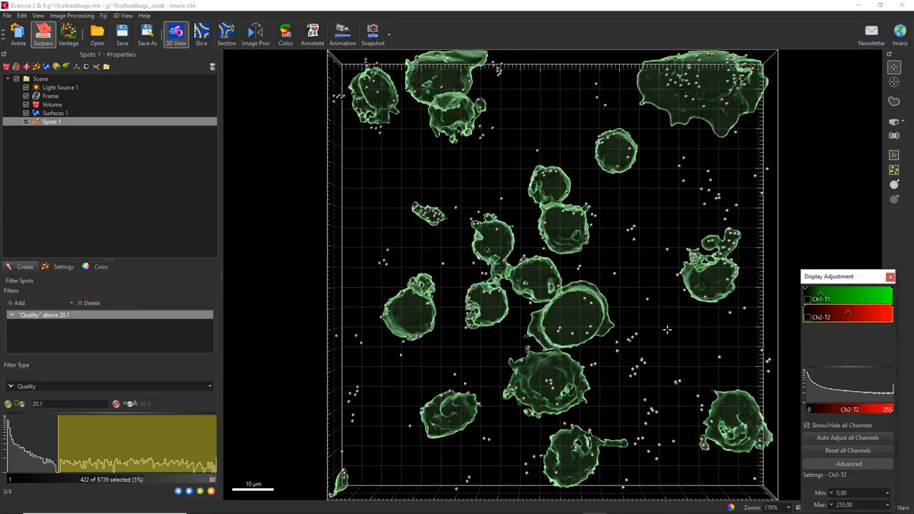
click(188, 492)
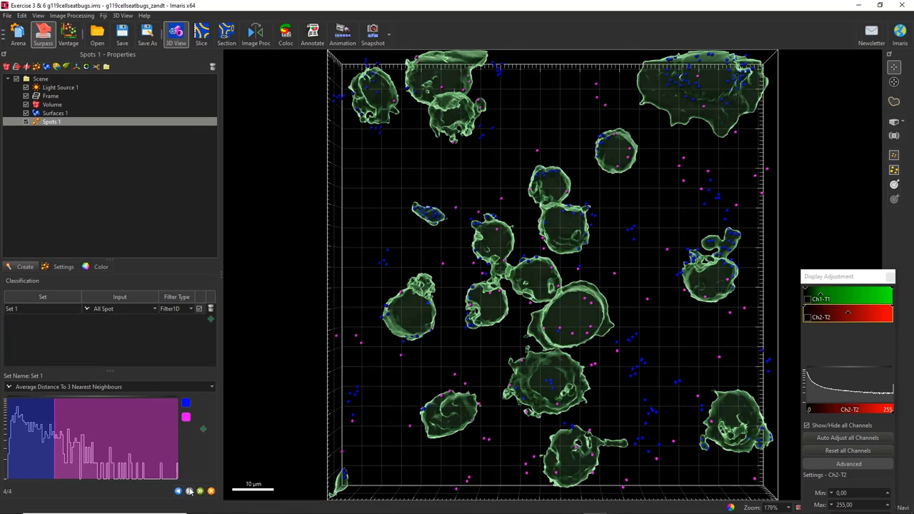
Classify the spots by Shortest Distance to Surfaces 1, lower the class threshold to the histogram's main peak, and finish the creation.
click(60, 390)
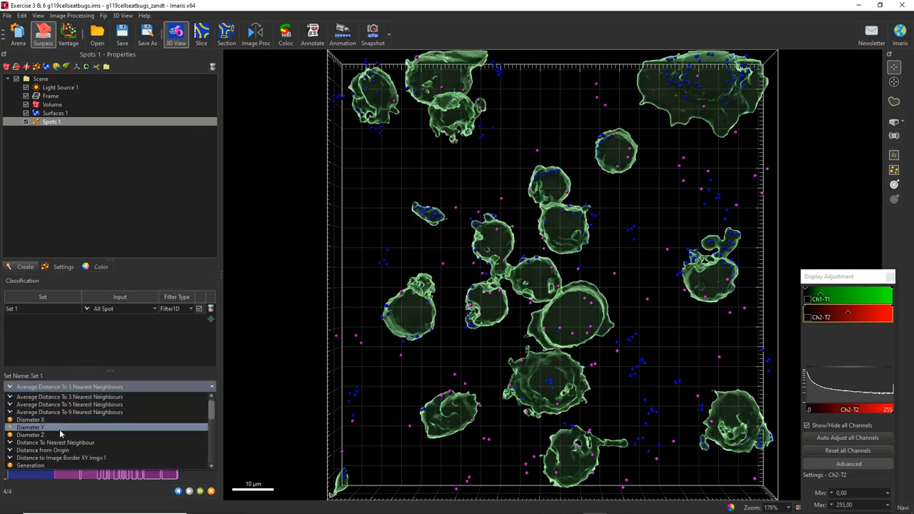
scroll(60, 429, down, 1)
scroll(59, 429, down, 4)
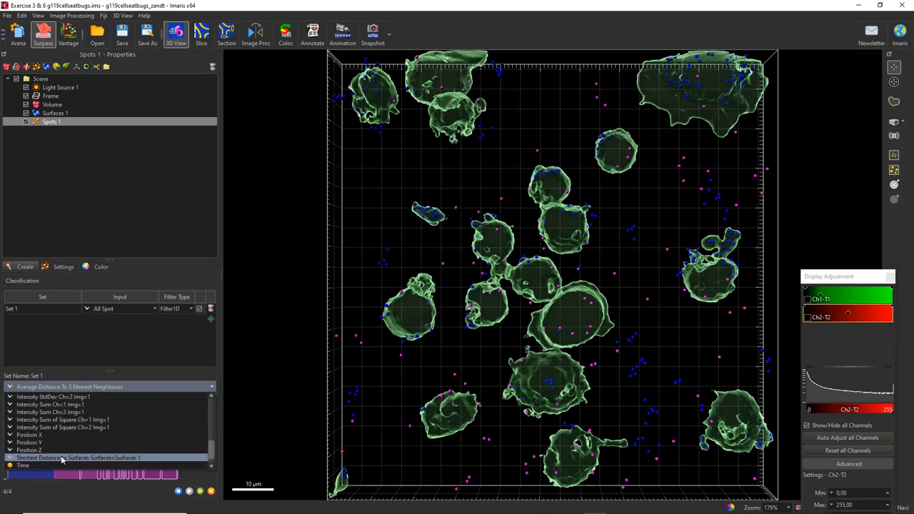
click(61, 458)
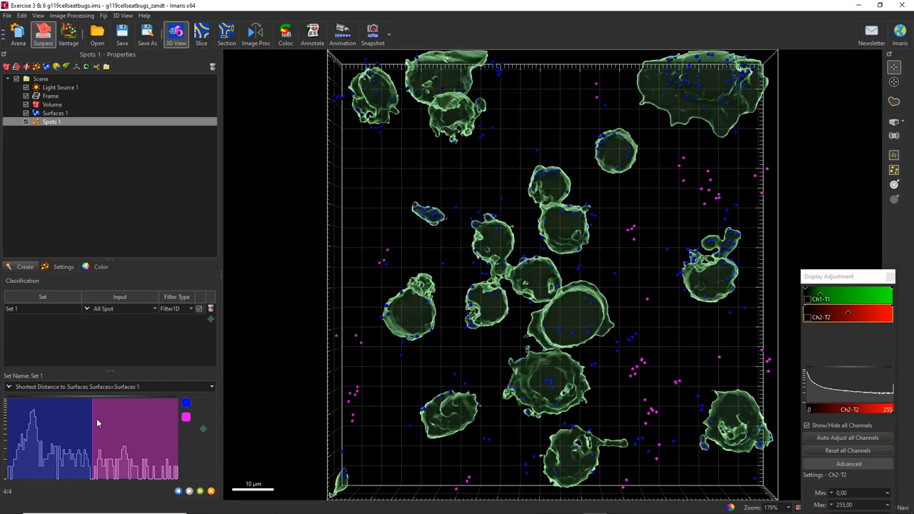
drag(92, 420, 32, 425)
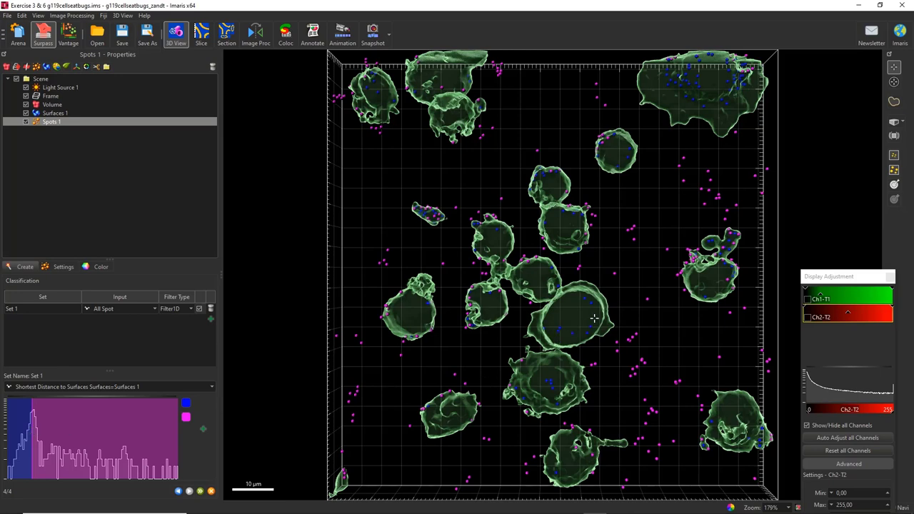
scroll(583, 333, up, 5)
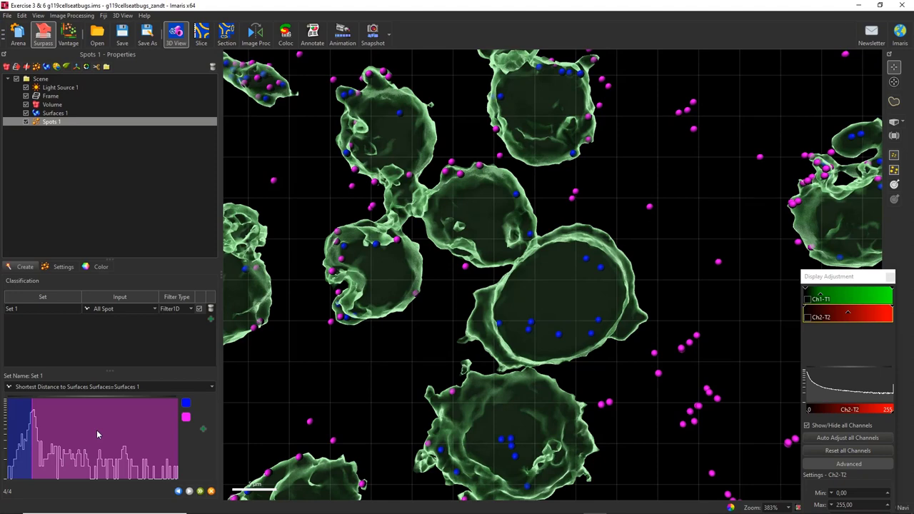
click(200, 491)
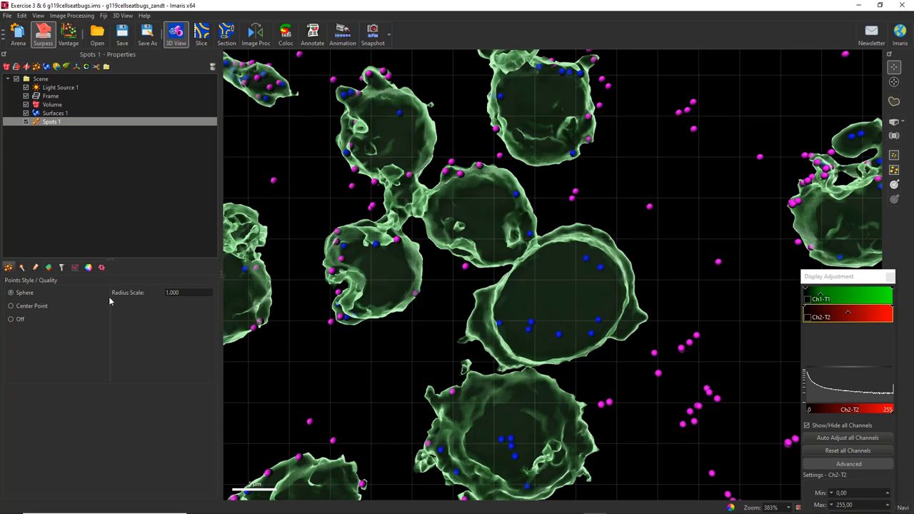
Split Spots 1 into surface objects with the XTension.
click(101, 268)
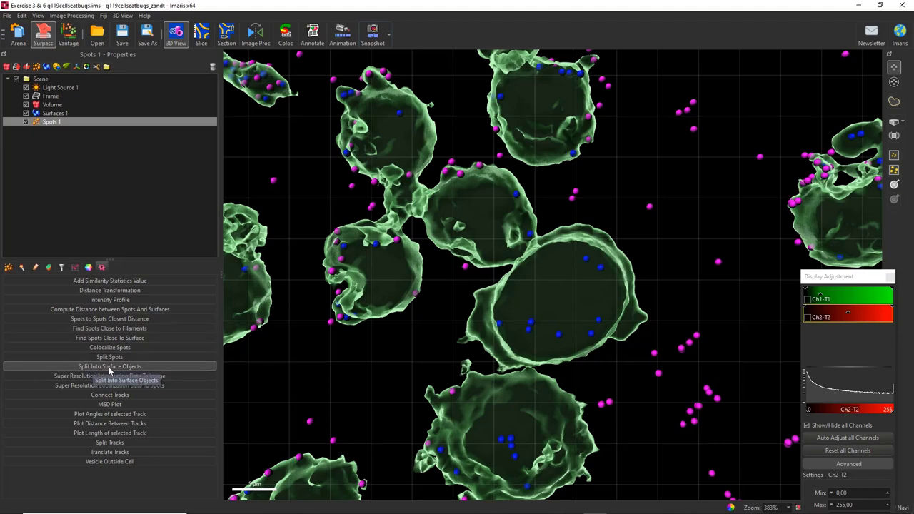
click(109, 367)
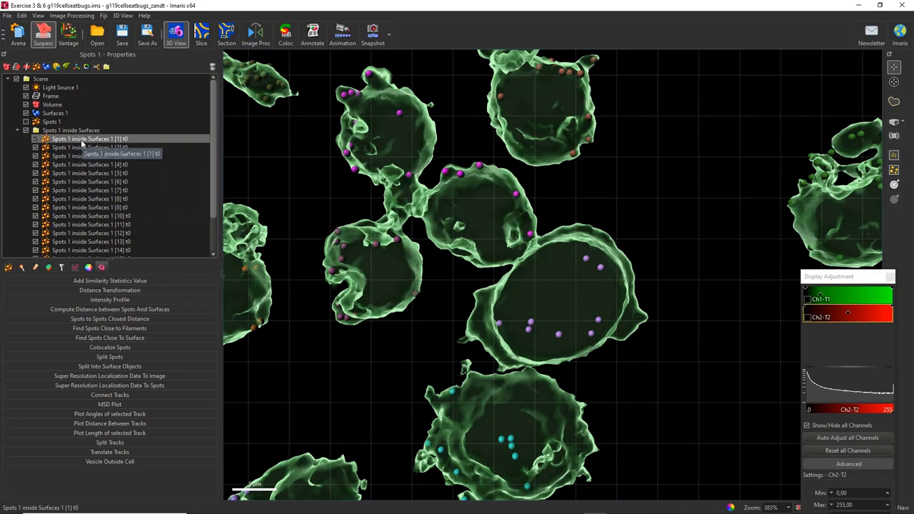
Toggle the visibility of Spots 1 inside Surfaces 1 [12] to locate its cell, and check its number of spots in the statistics.
click(86, 233)
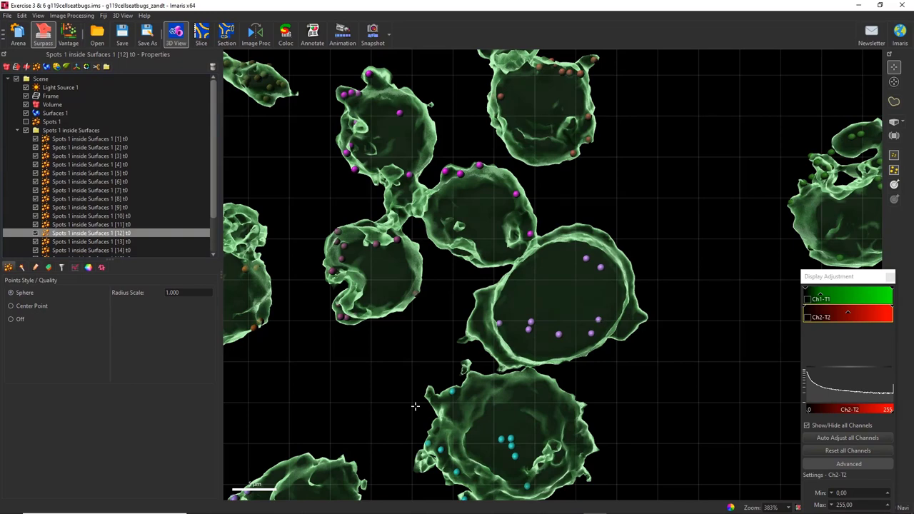
click(75, 130)
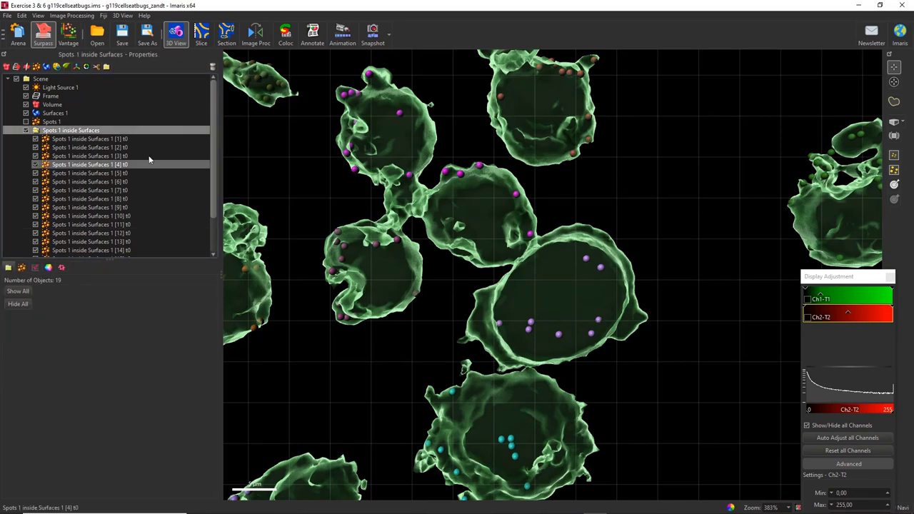
click(85, 234)
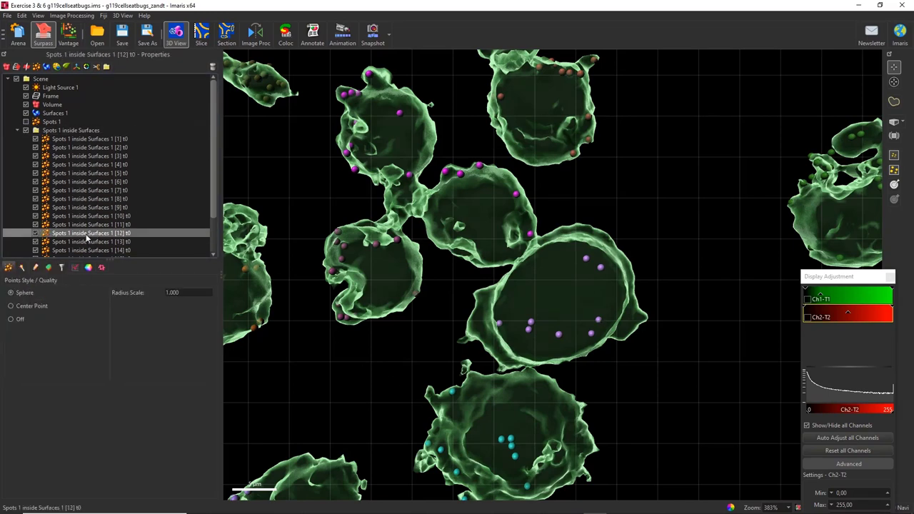
click(35, 234)
click(35, 234)
click(35, 233)
click(35, 233)
click(35, 234)
click(35, 233)
click(75, 269)
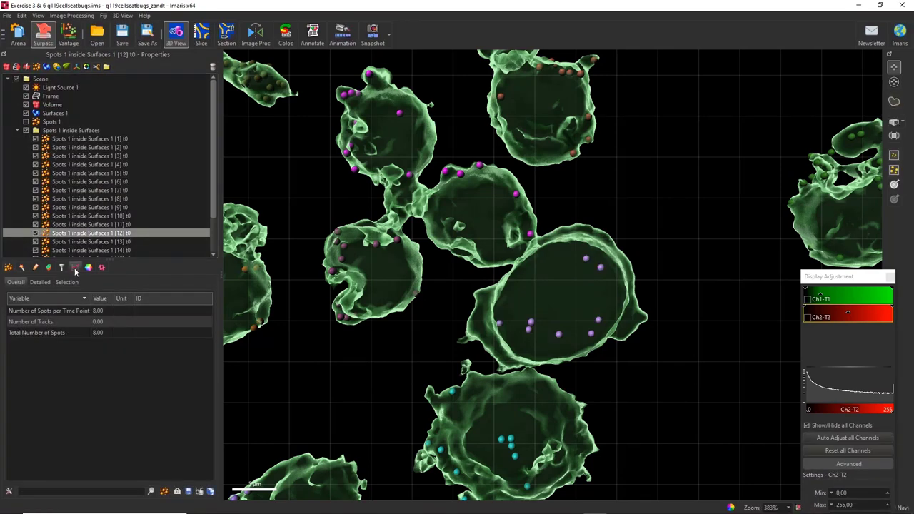
click(96, 314)
Show the original Spots 1 again, hide the Spots 1 inside Surfaces group, and select Spots 1.
click(26, 122)
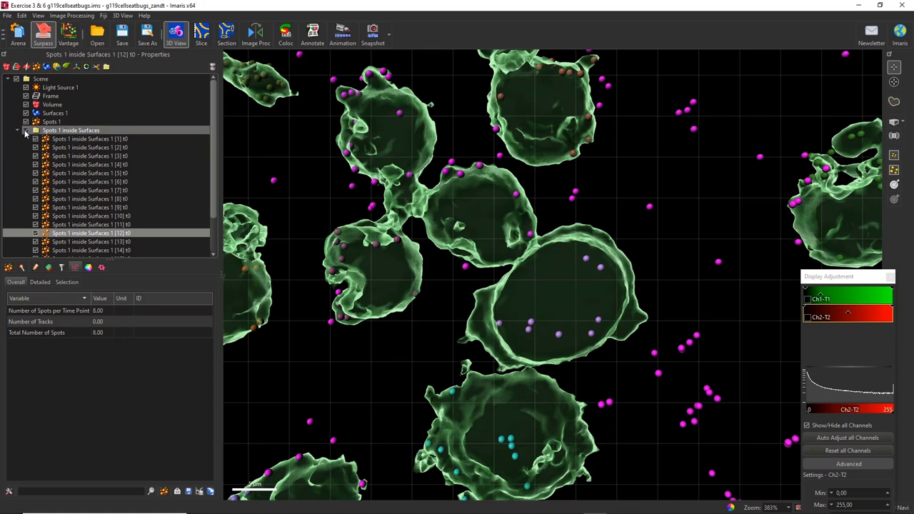
click(25, 131)
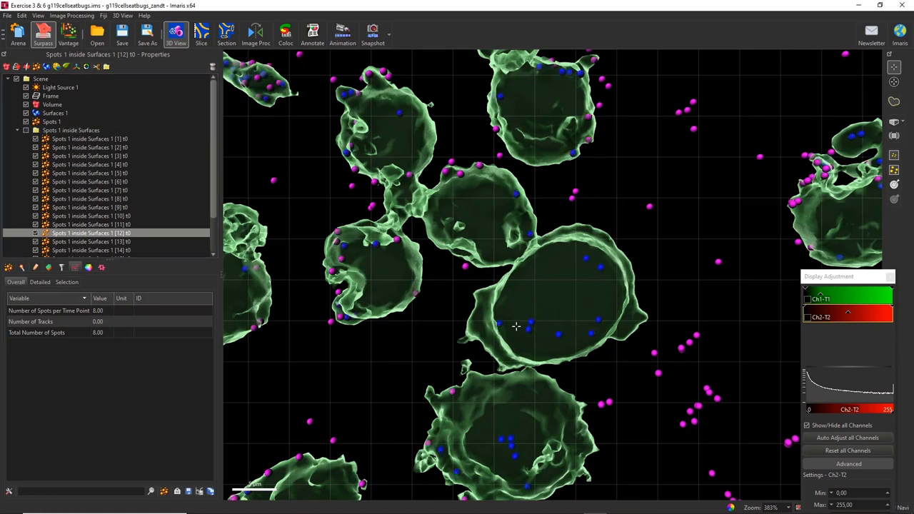
click(52, 123)
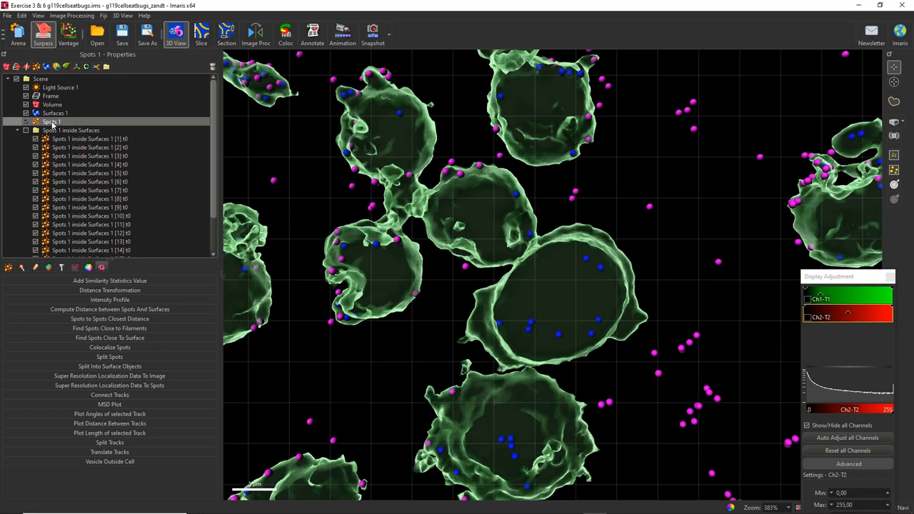
Turn off label coloring for Spots 1 and color-code the spots by Shortest Distance to Surfaces 1.
click(88, 267)
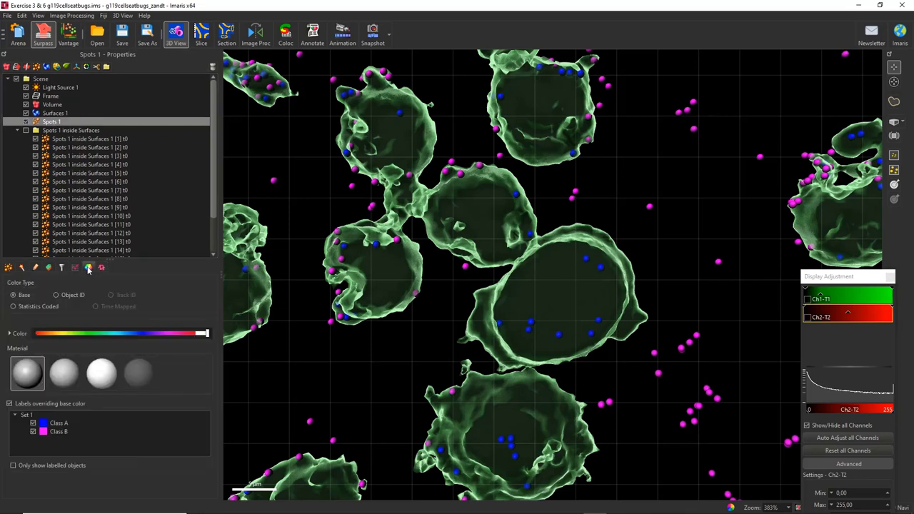
click(10, 404)
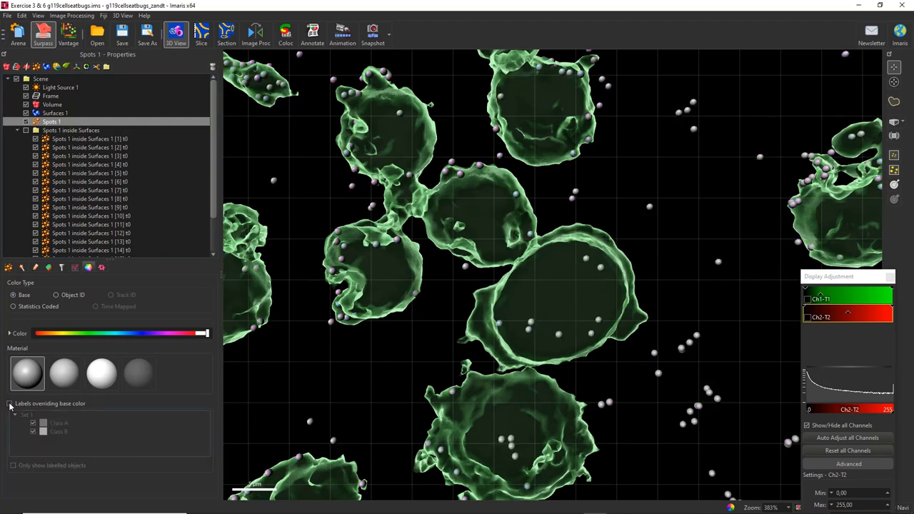
click(13, 306)
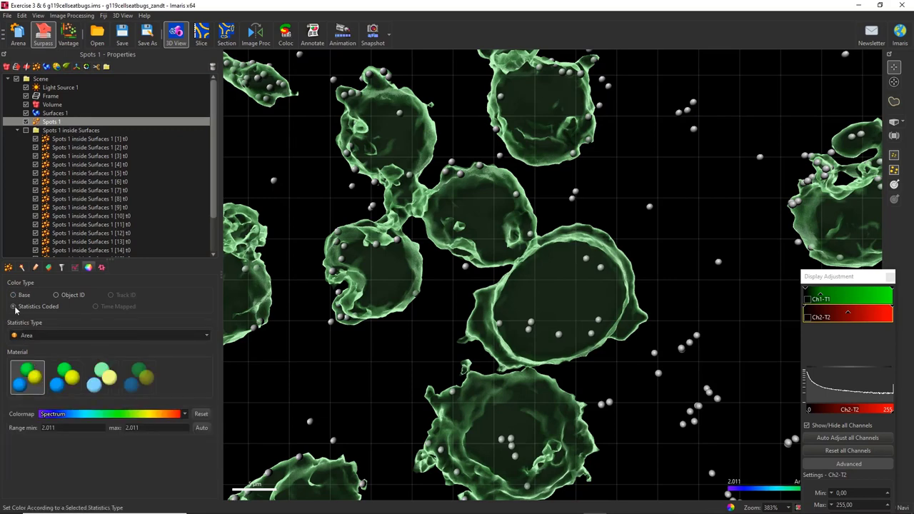
click(32, 335)
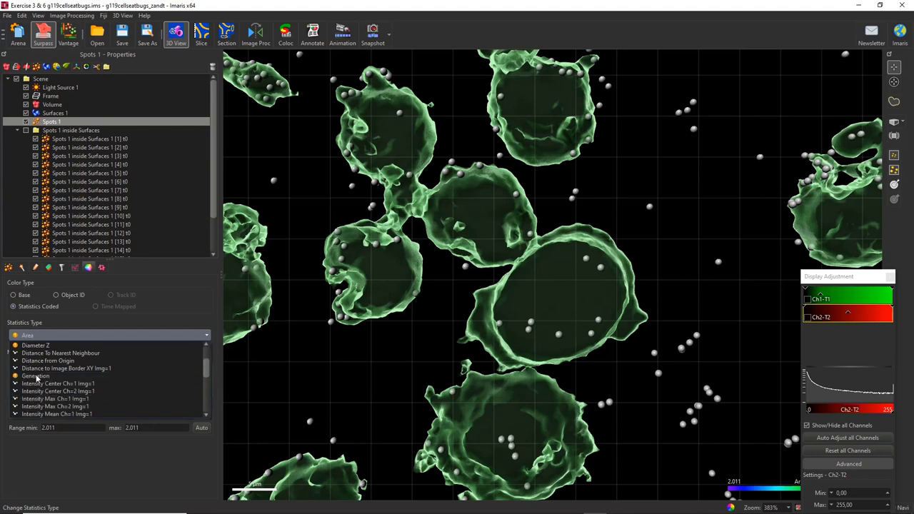
scroll(37, 378, down, 4)
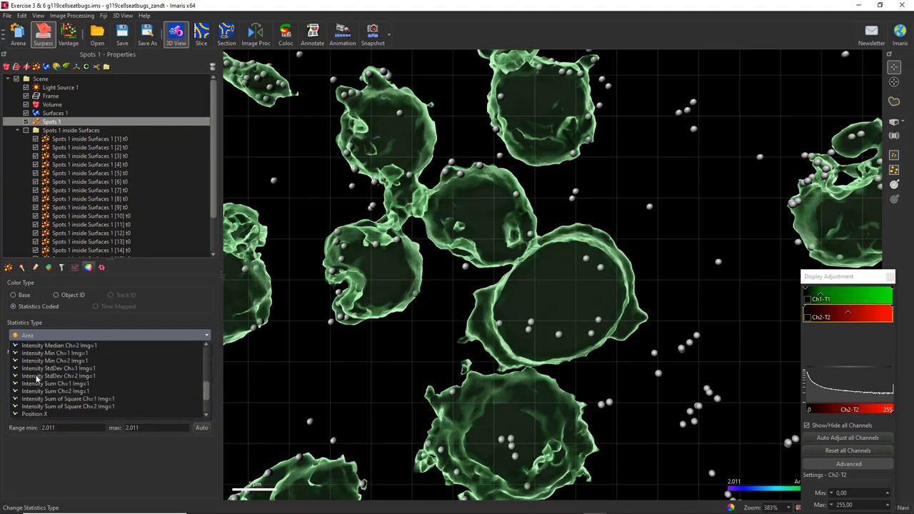
scroll(37, 379, down, 2)
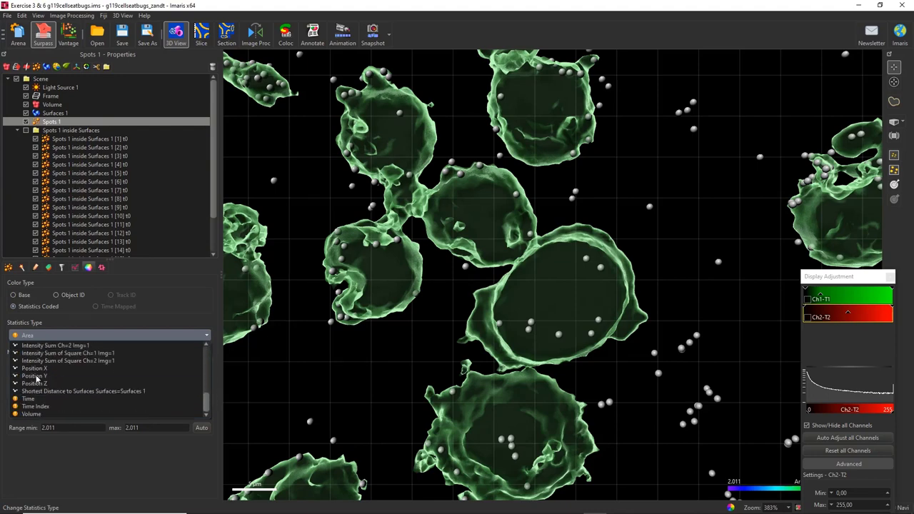
click(42, 391)
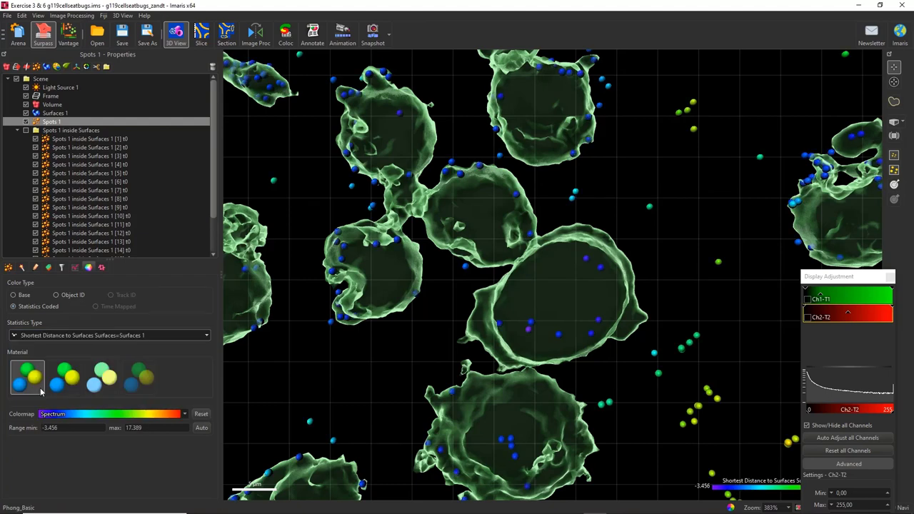
Move the Display Adjustment window clear of the distance color legend and inspect the color-coded spots.
scroll(443, 290, down, 5)
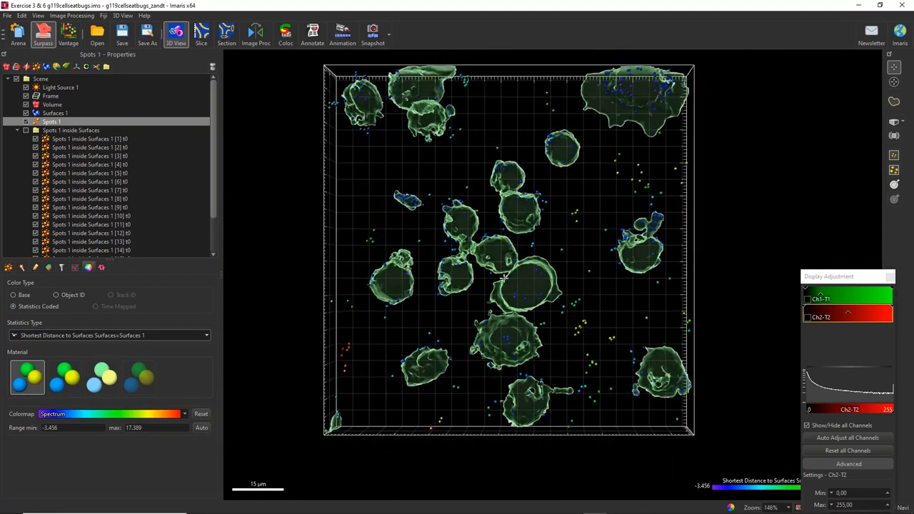
drag(842, 280, 834, 126)
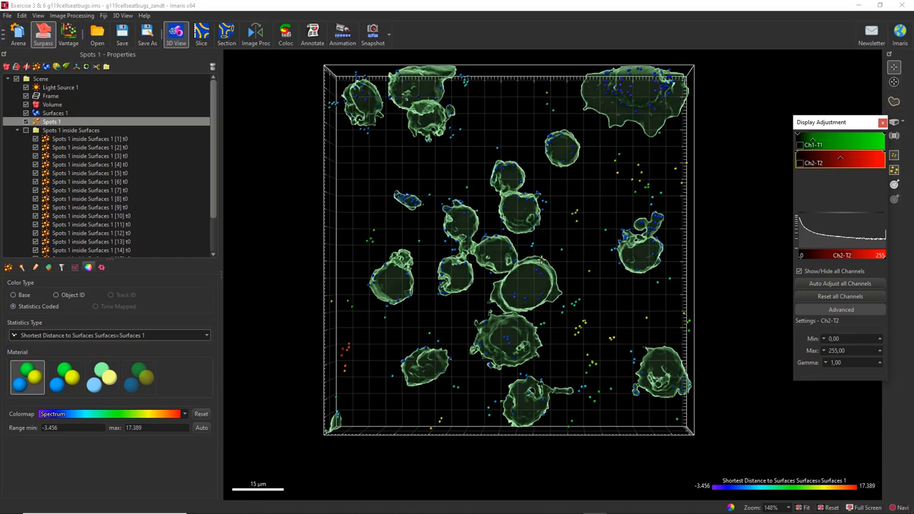
scroll(541, 260, up, 5)
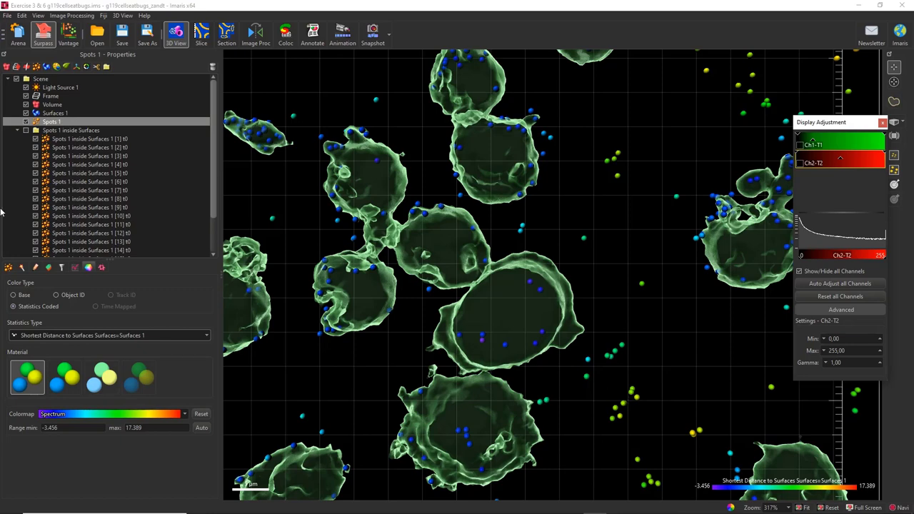
Add a filter to Spots 1 based on Shortest Distance to Surfaces 1.
click(62, 270)
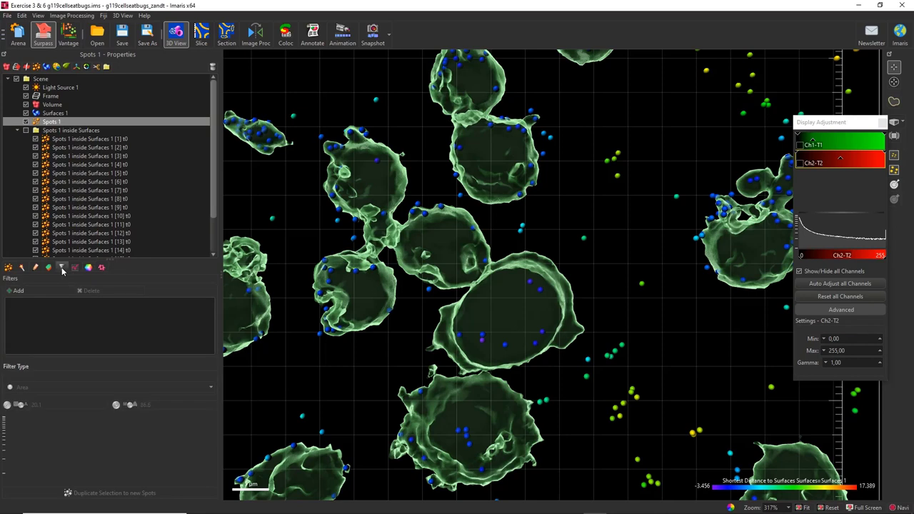
click(27, 291)
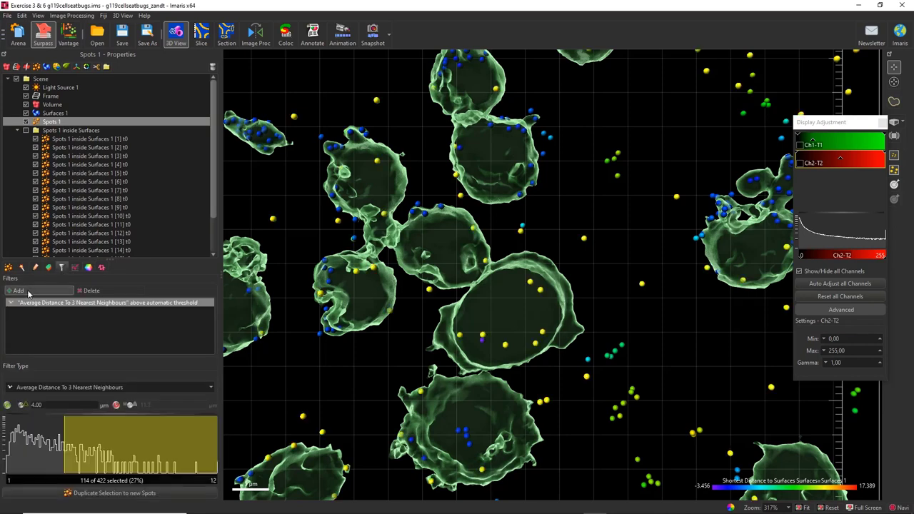
click(78, 387)
scroll(77, 421, down, 5)
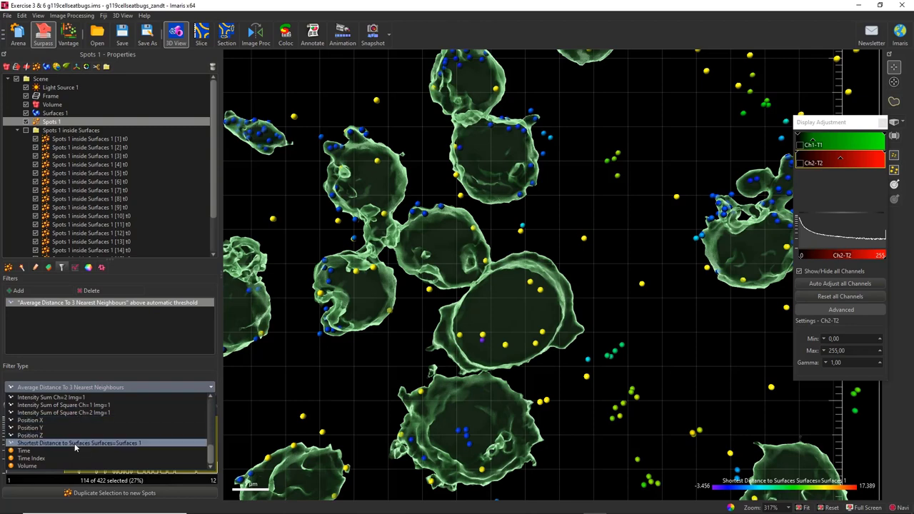
click(76, 443)
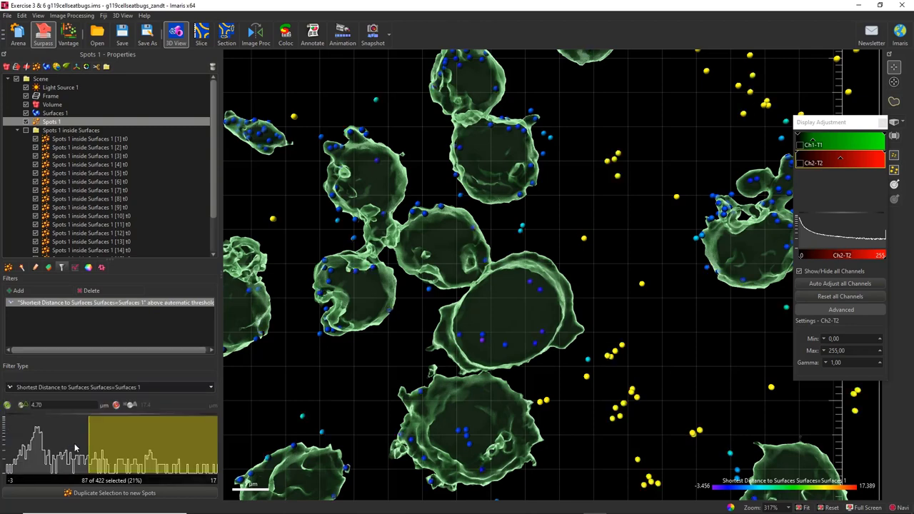
Set the distance filter's lower threshold to 10.0 µm and duplicate the selected spots into a new Spots object.
drag(88, 444, 142, 446)
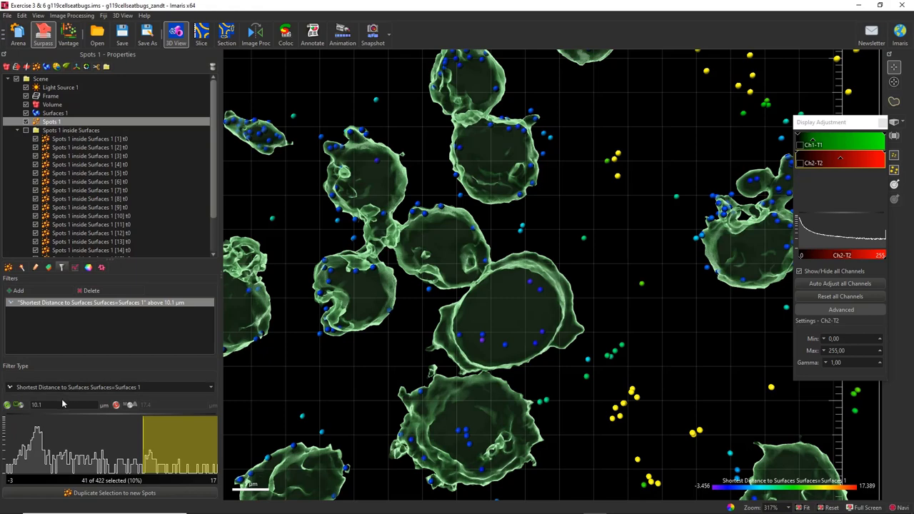
click(60, 404)
key(BackSpace)
key(BackSpace)
text(.0)
key(Return)
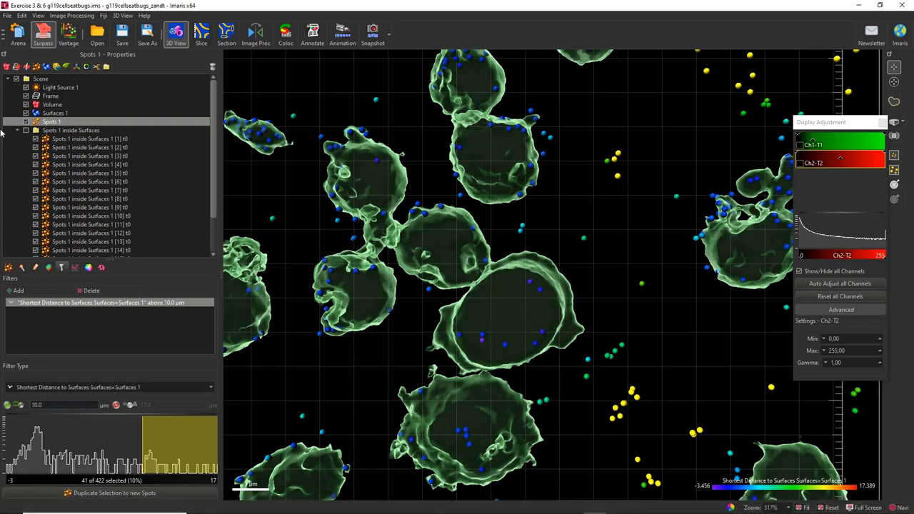
click(90, 495)
scroll(429, 314, down, 5)
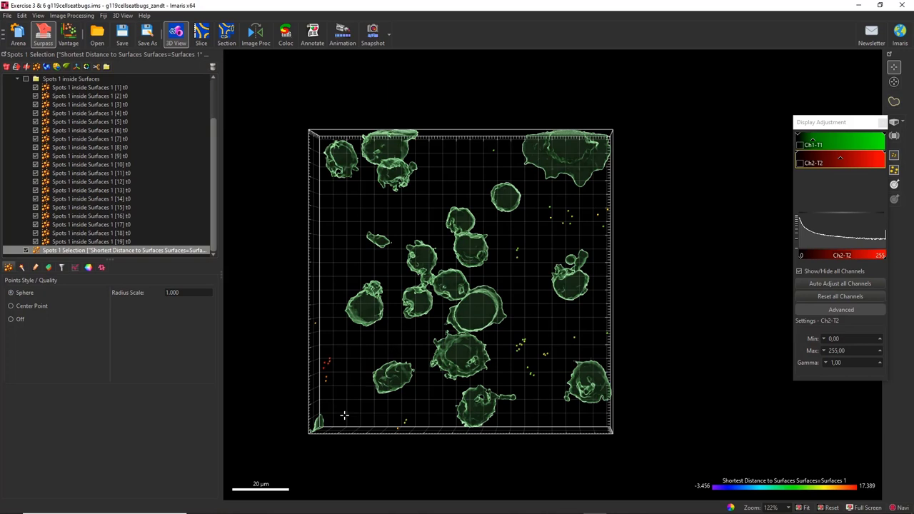
Delete the duplicated selection of distant spots and show the original Spots 1 again.
click(213, 67)
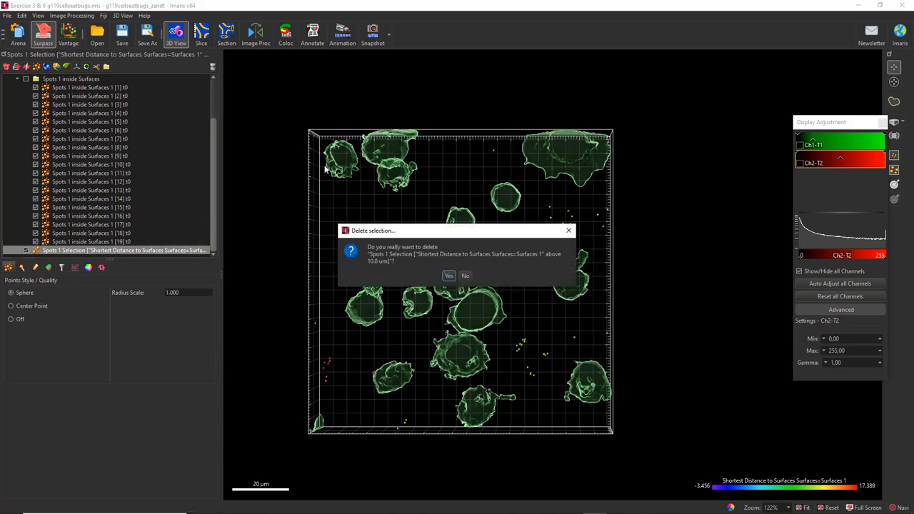
click(450, 276)
scroll(71, 114, up, 2)
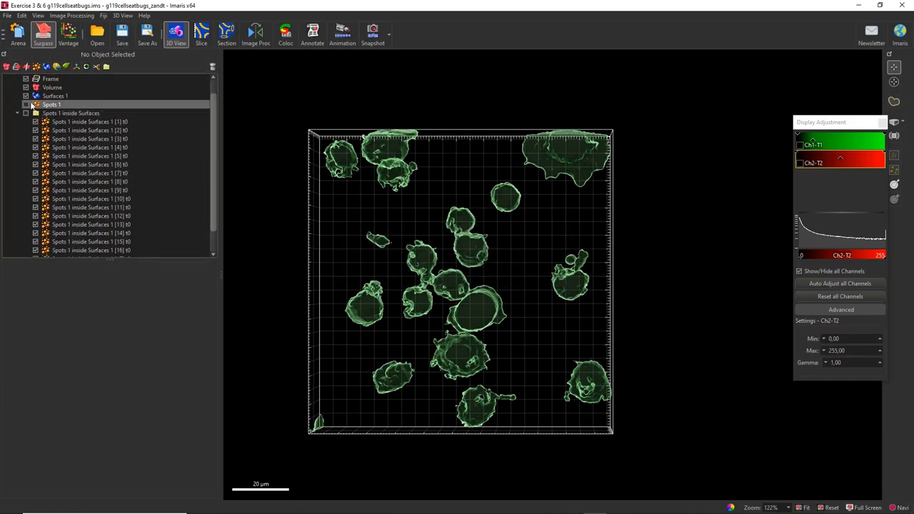
click(25, 105)
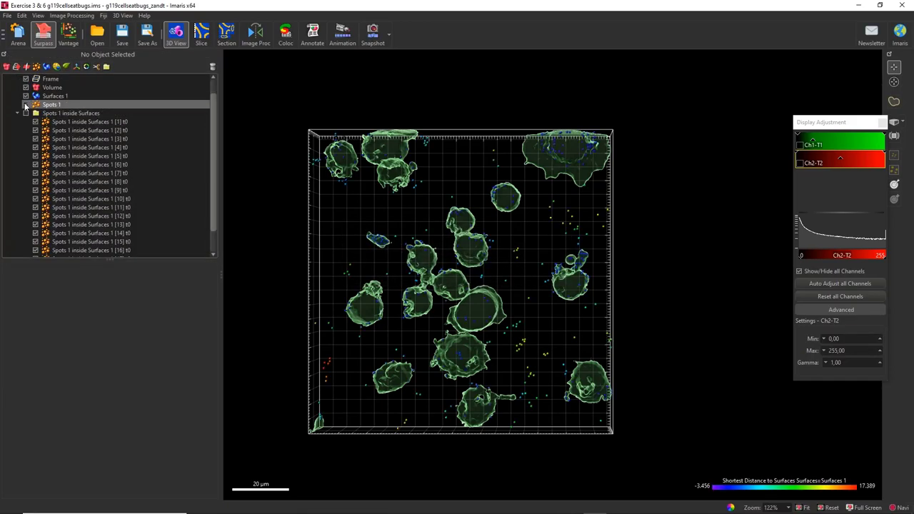
scroll(362, 266, up, 5)
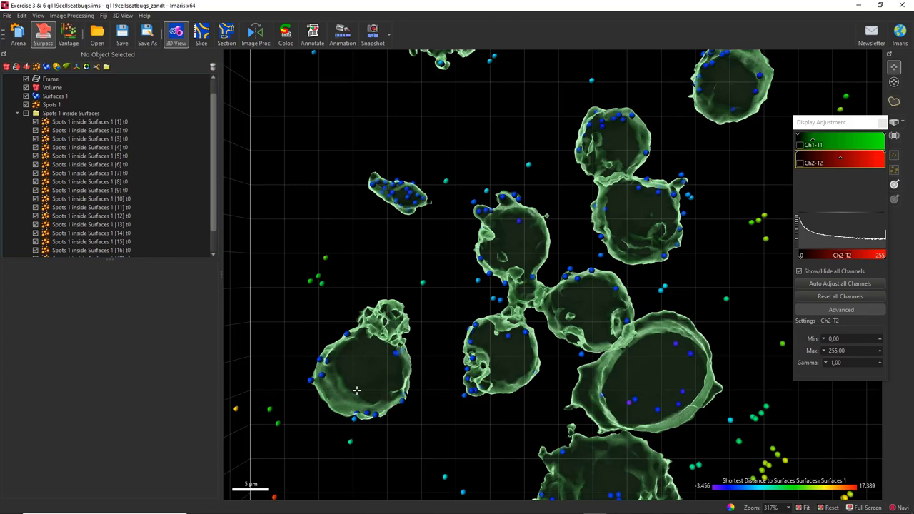
Delete the Spots 1 inside Surfaces group with all its children.
click(87, 114)
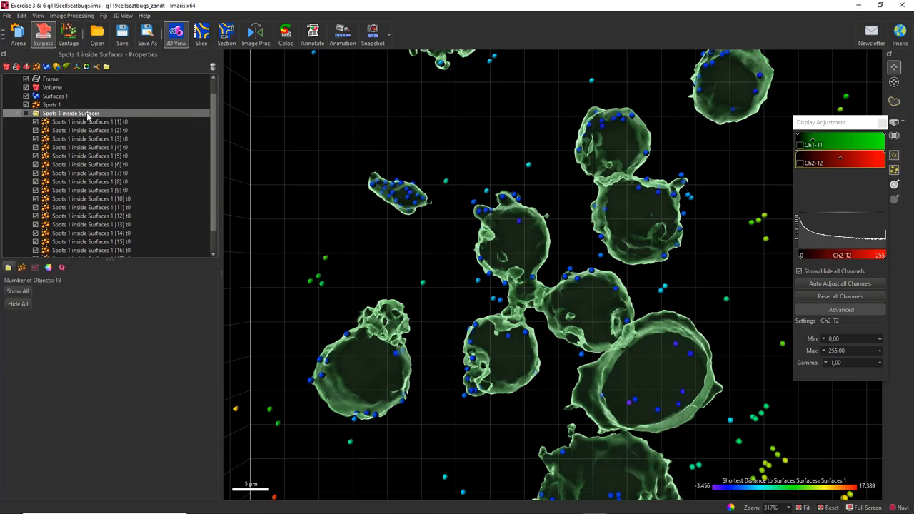
click(212, 67)
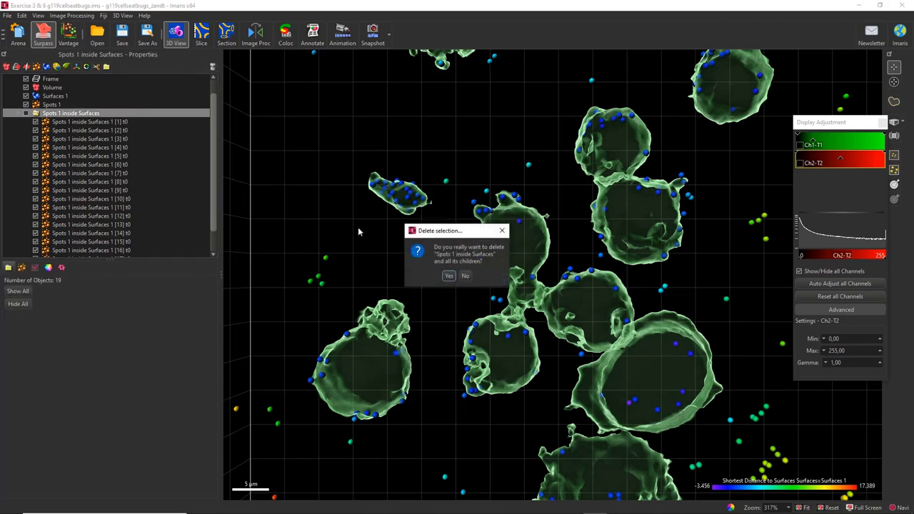
click(448, 276)
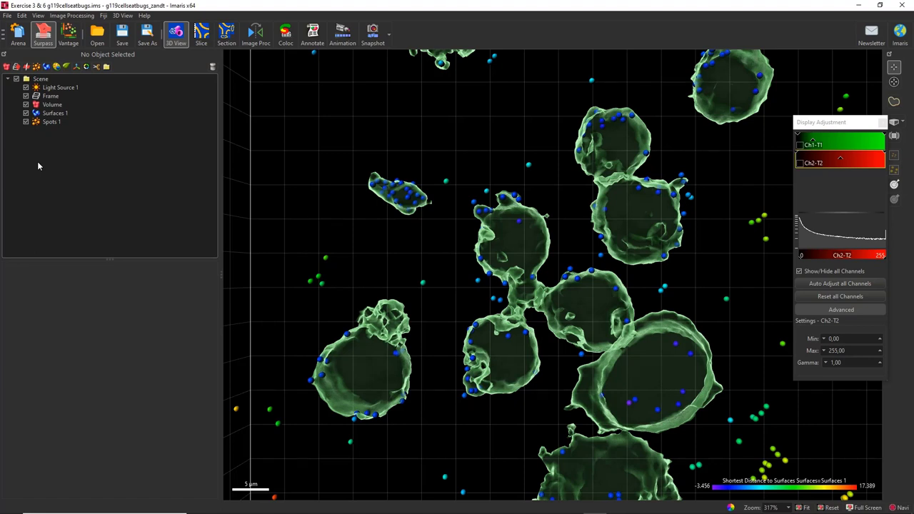
Add a new Cells object, skipping automatic creation to edit it manually.
click(58, 67)
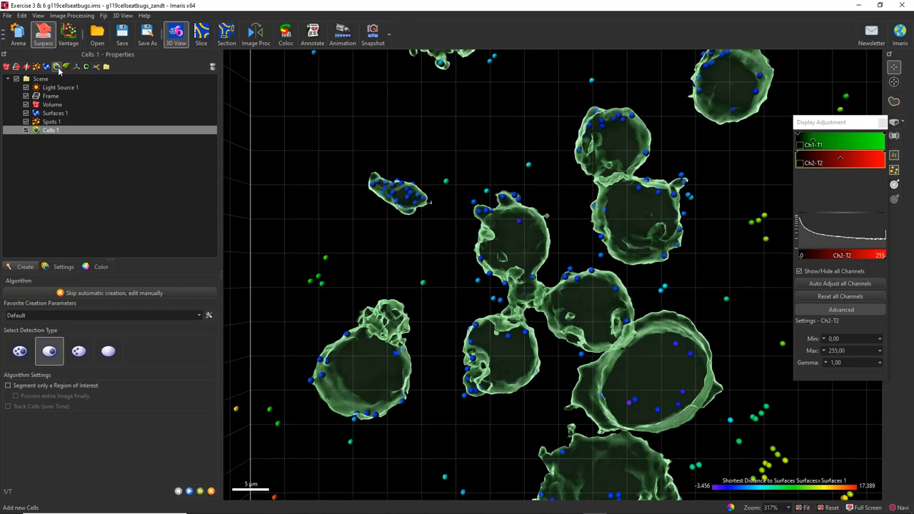
ctrl+click(80, 111)
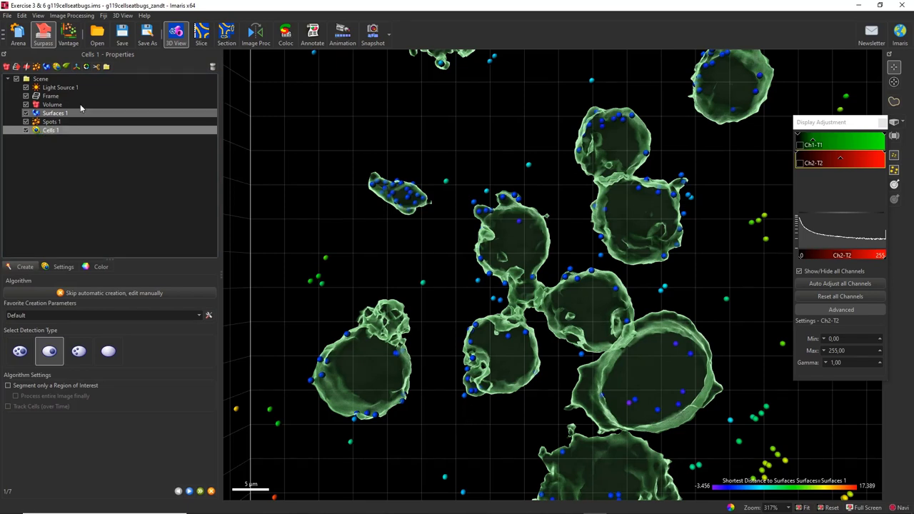
ctrl+click(81, 109)
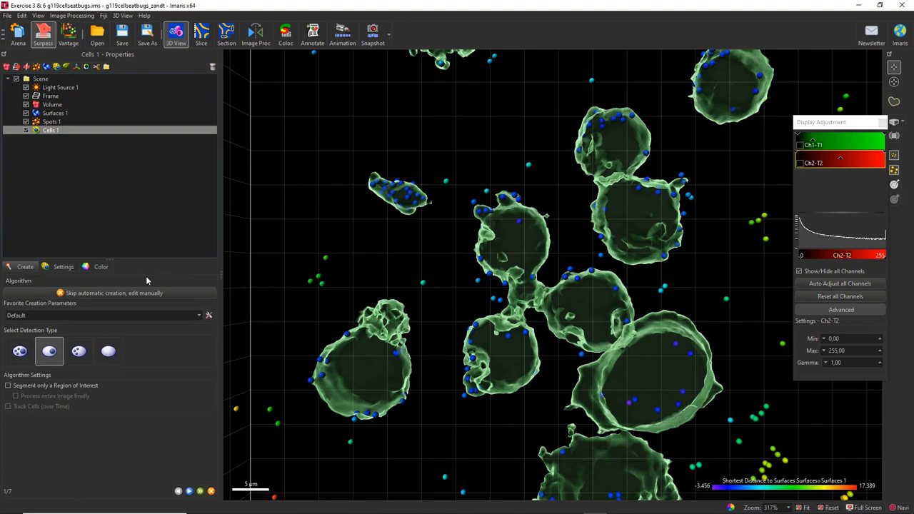
click(91, 293)
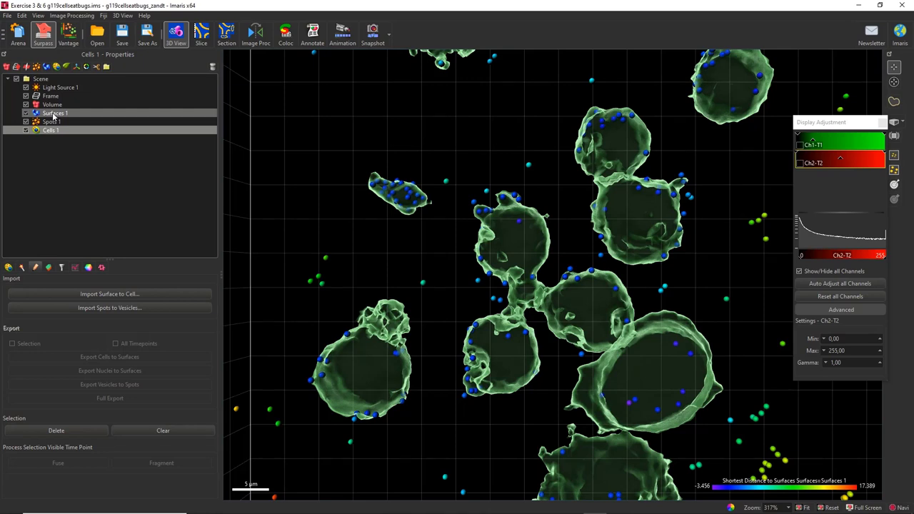
Import all of Surfaces 1 as cells into Cells 1 for the current timepoint.
click(101, 294)
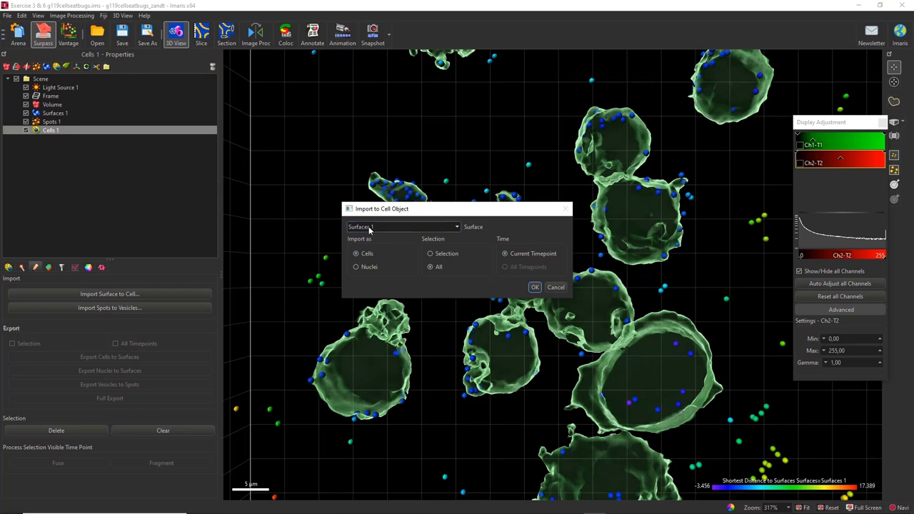
click(535, 287)
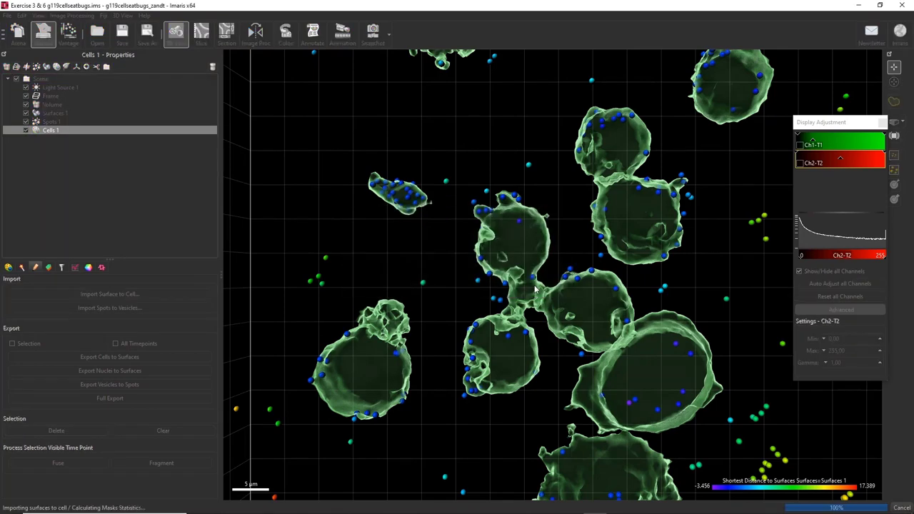
scroll(479, 302, down, 5)
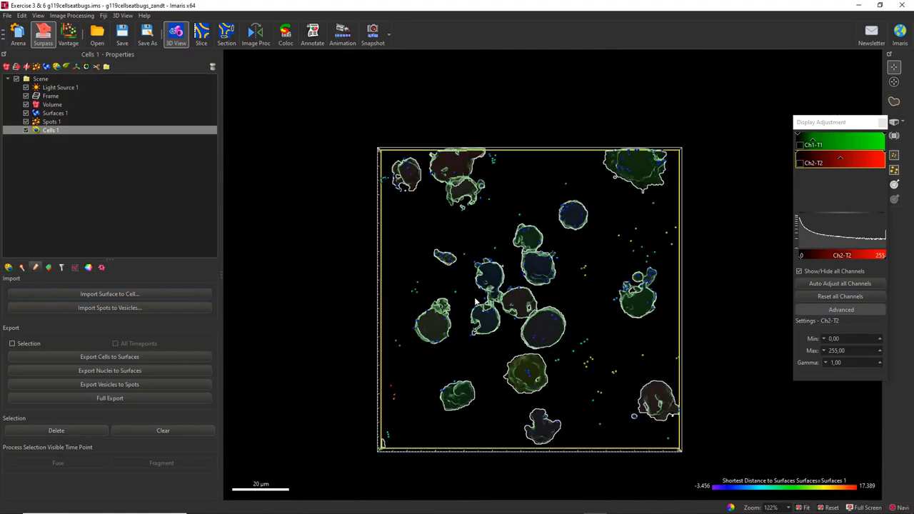
Switch Cells 1 to volume display and hide Surfaces 1.
click(9, 268)
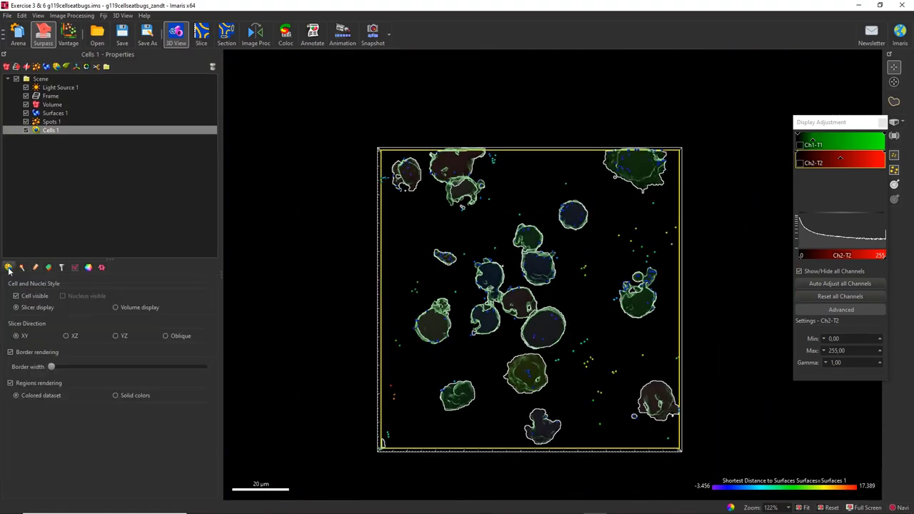
click(116, 307)
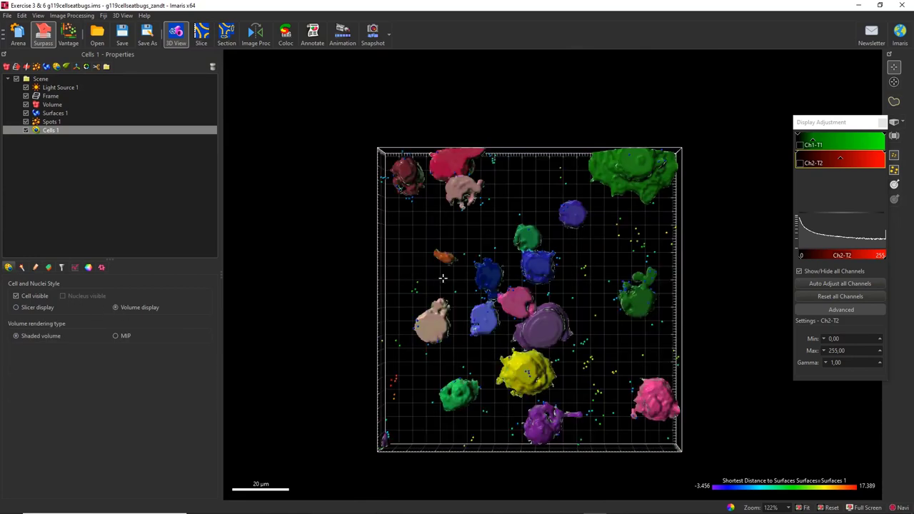
scroll(462, 277, up, 5)
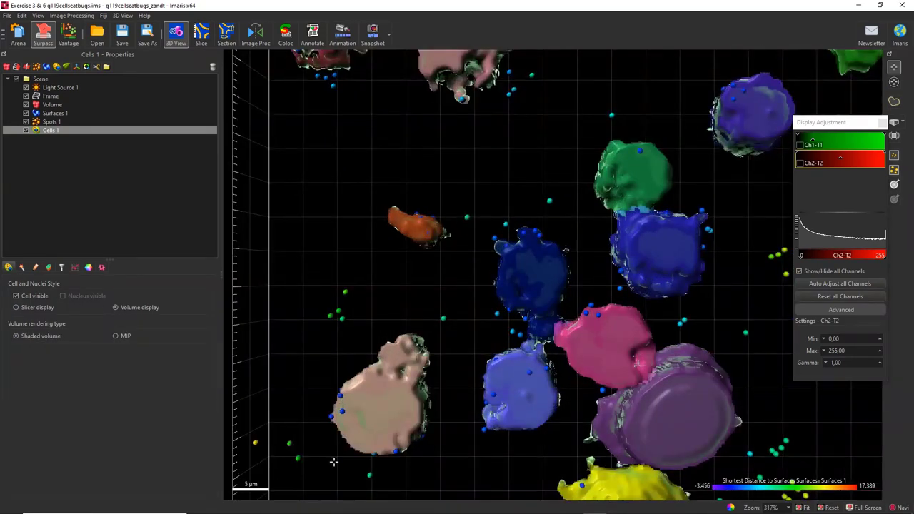
click(26, 114)
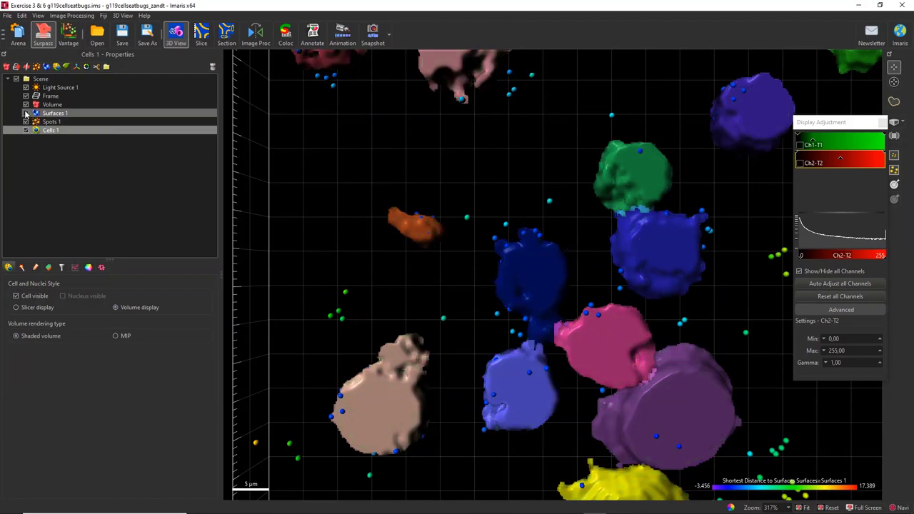
Compare the Surfaces 1 and Cells 1 objects by toggling their visibility, ending with Surfaces 1 hidden and Cells 1 shown.
click(25, 114)
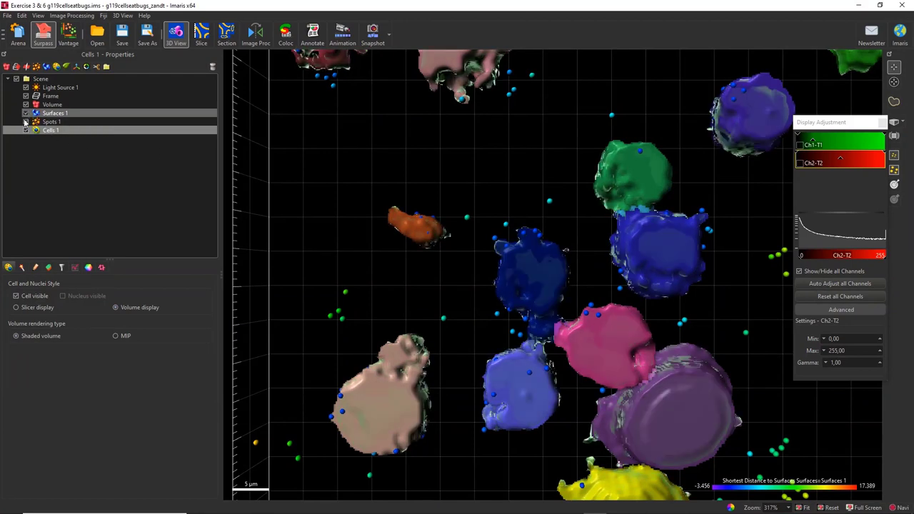
click(25, 130)
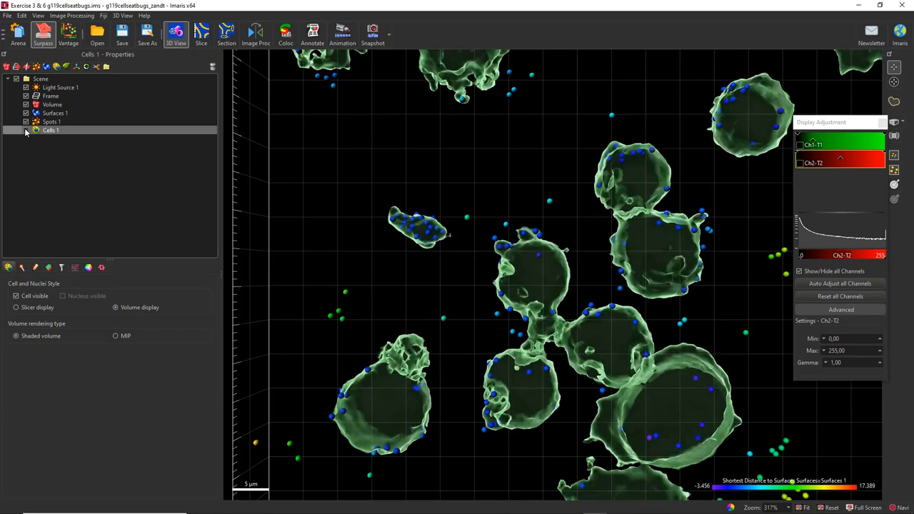
click(25, 131)
click(25, 113)
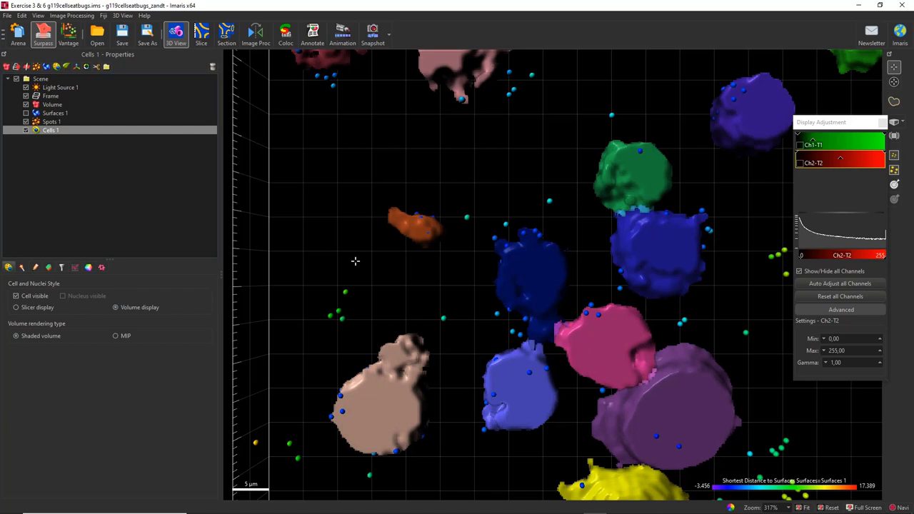
Import all of Spots 1 into Cells 1 as a new vesicle type named Vesicles Import for the current timepoint.
click(46, 130)
click(35, 268)
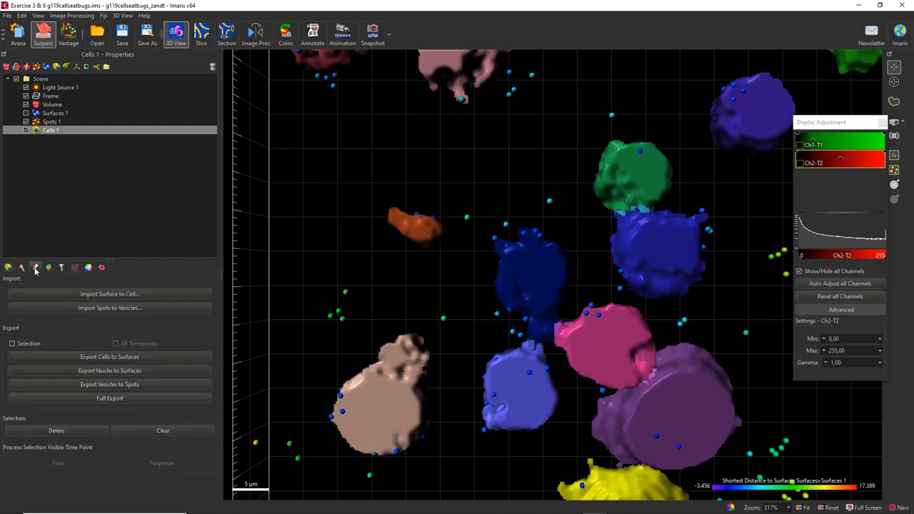
click(95, 309)
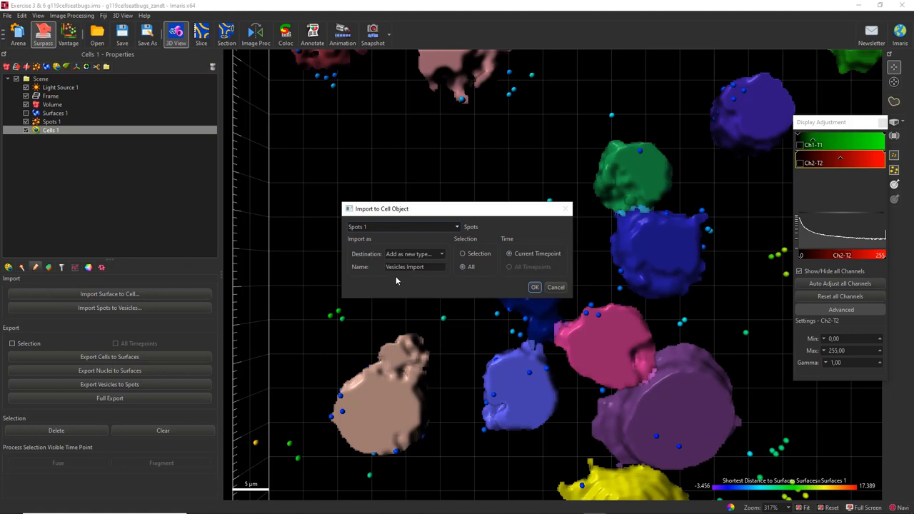
click(535, 287)
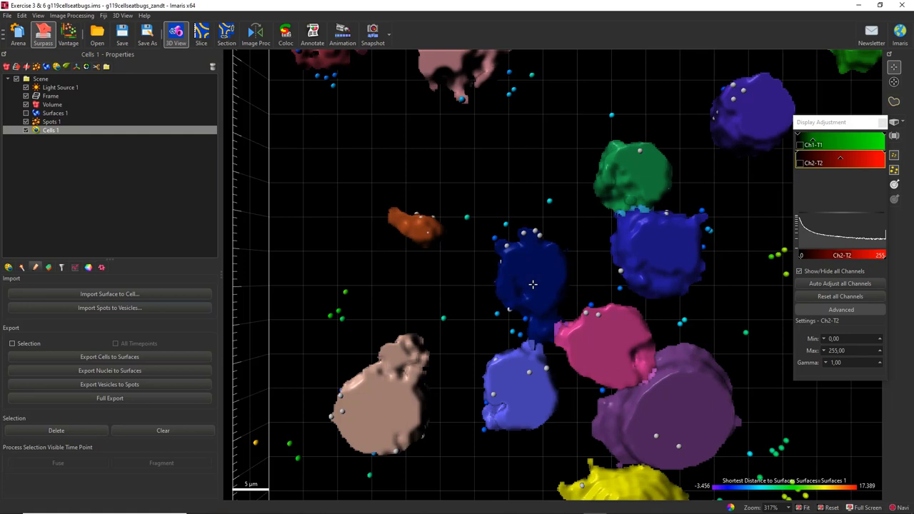
Compare the imported vesicles with the original spots by toggling the visibility of Spots 1, leaving it shown.
click(26, 122)
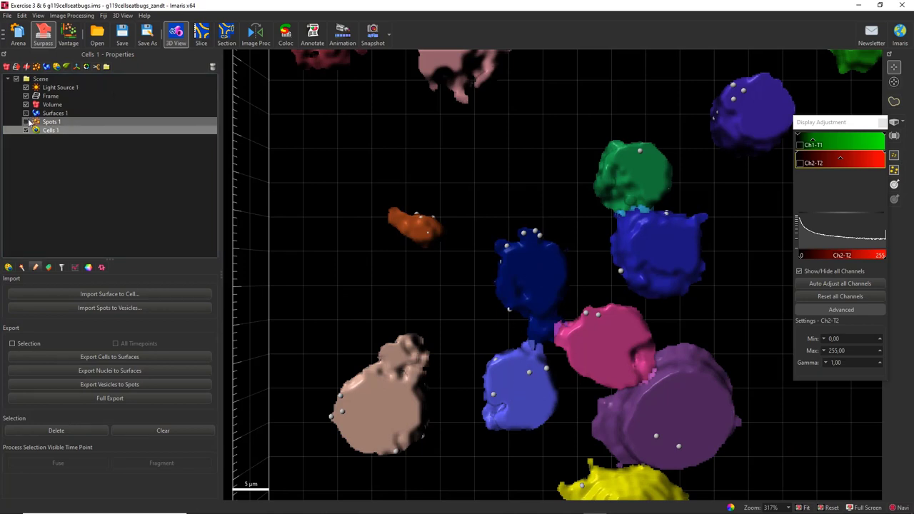
click(26, 122)
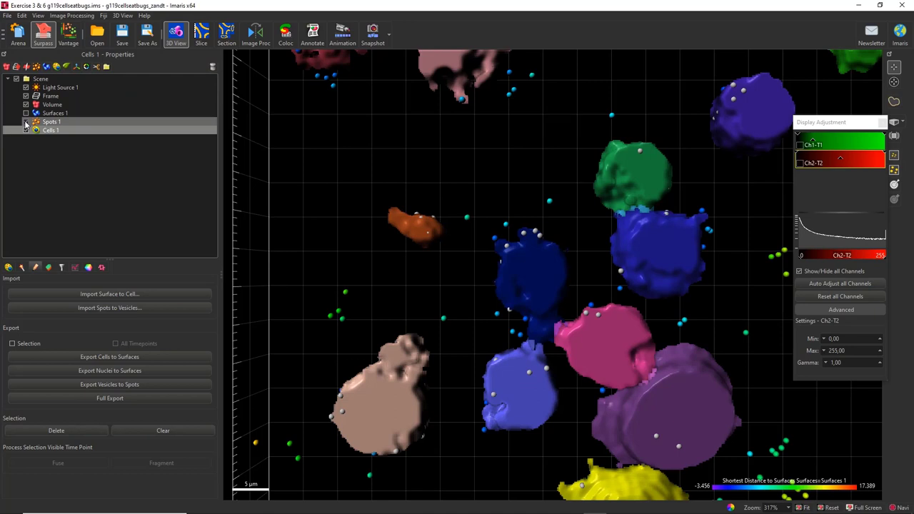
click(26, 122)
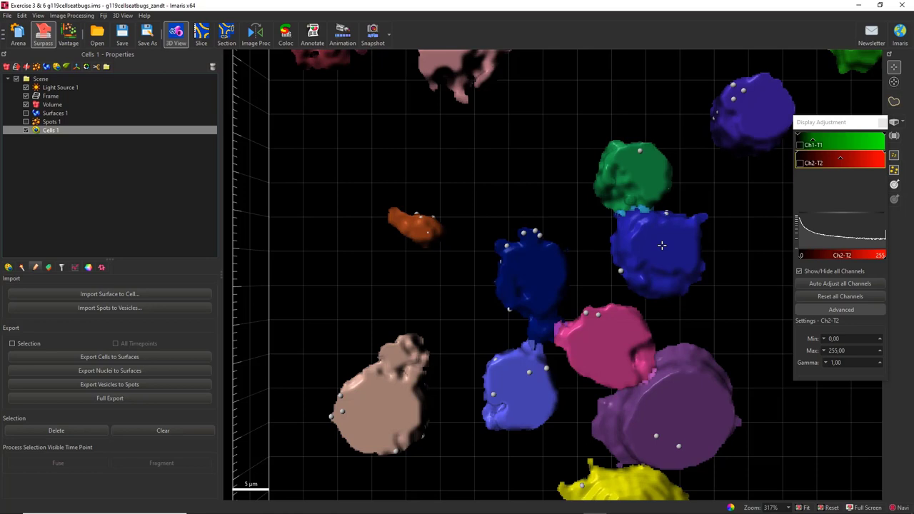
click(26, 123)
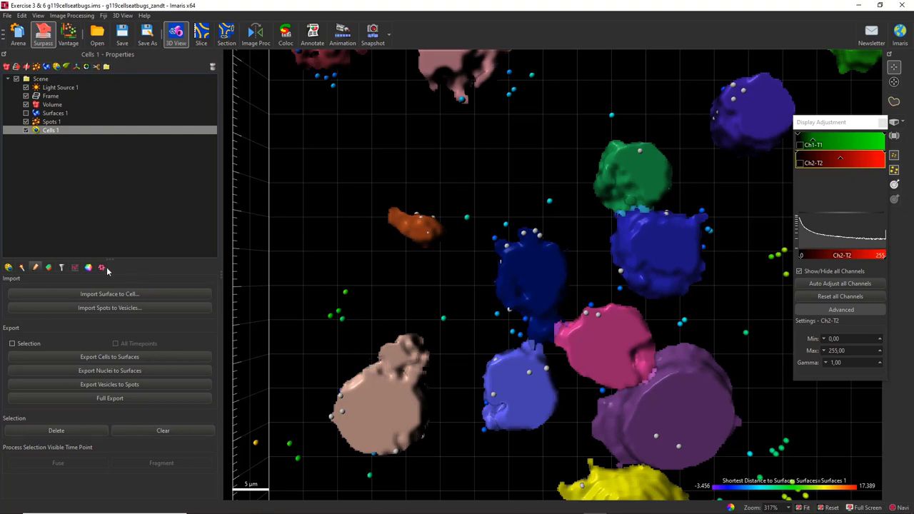
Run the Vesicle Outside Cell function on Spots 1.
ctrl+click(50, 123)
click(50, 123)
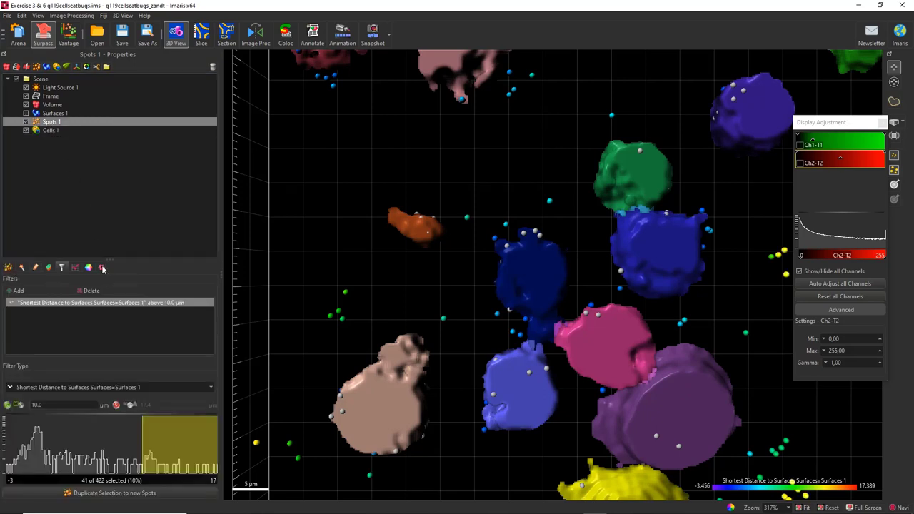
click(102, 268)
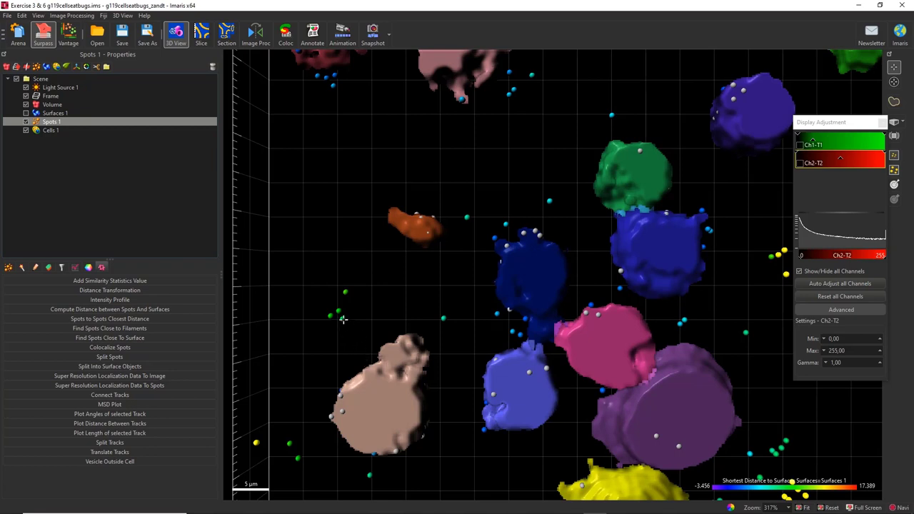
click(119, 462)
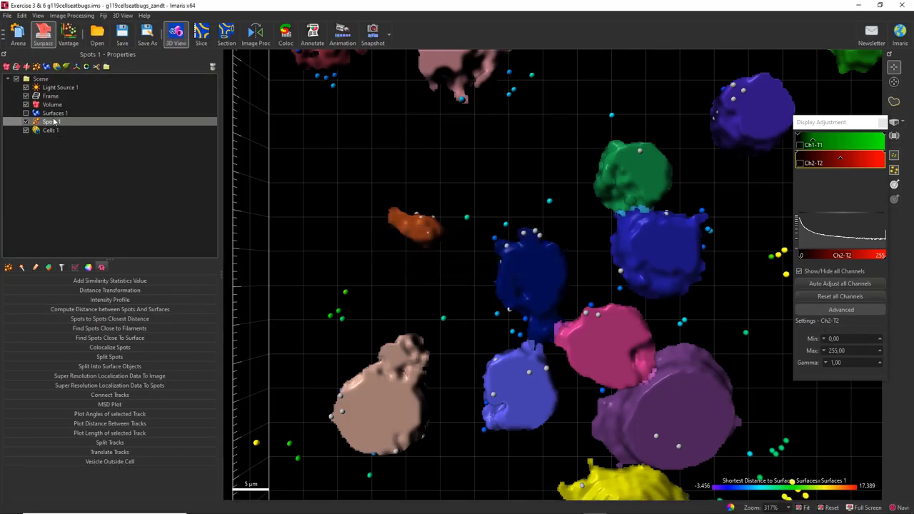
Examine the detailed Nearest Cell Distance statistics of Spots 1 and look up the value of a spot outside the cells.
click(76, 267)
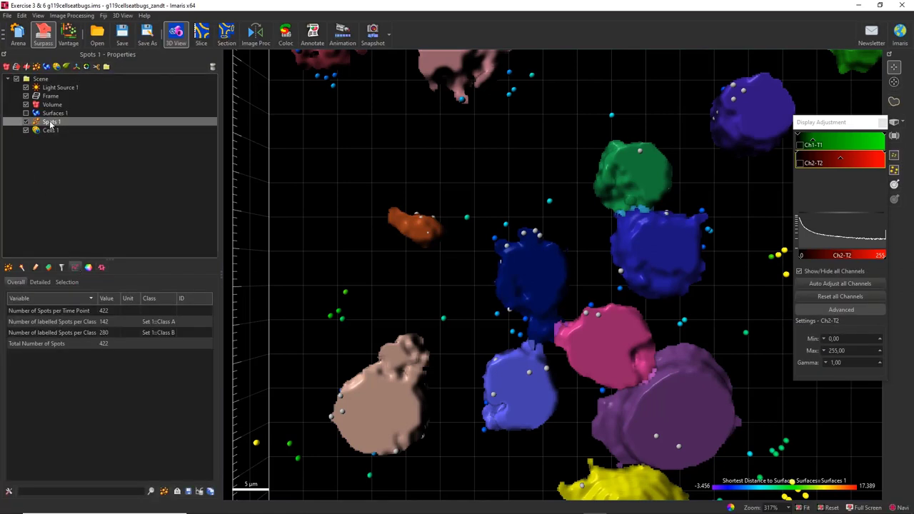
click(39, 282)
scroll(62, 413, down, 8)
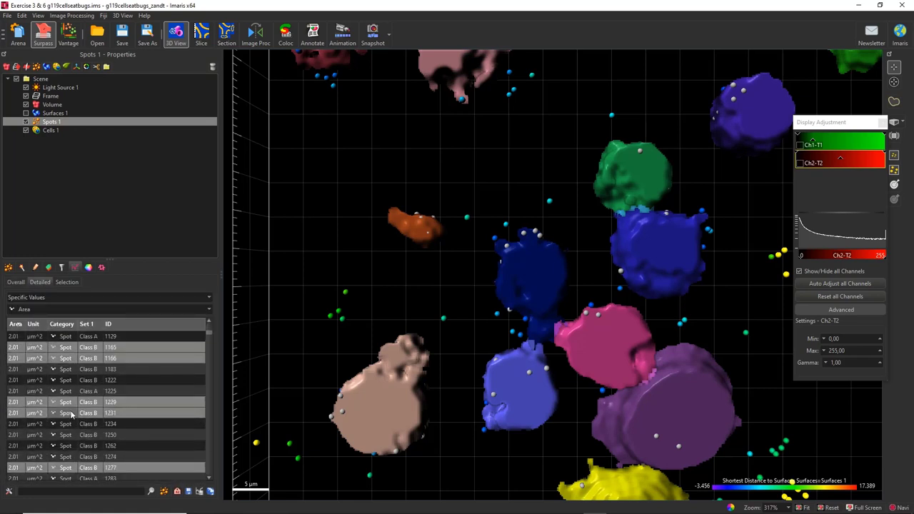
click(36, 310)
scroll(52, 347, down, 3)
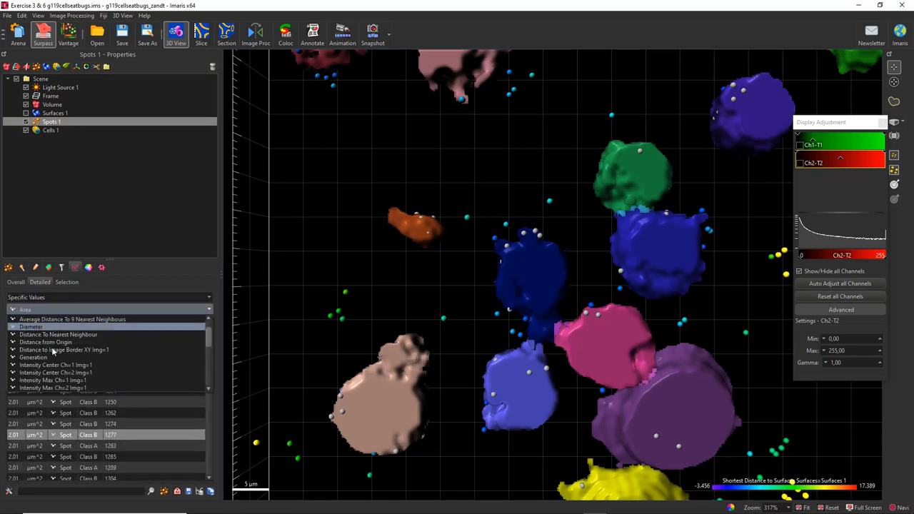
scroll(52, 350, down, 5)
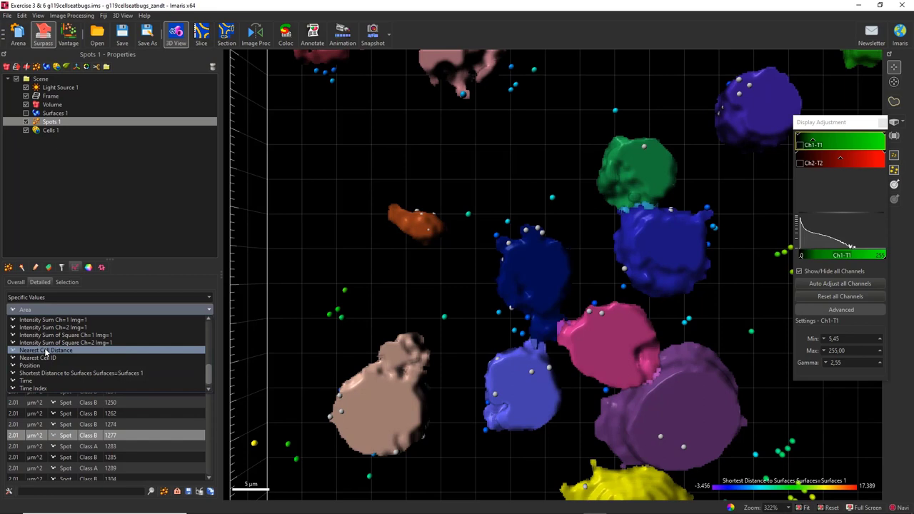
click(45, 351)
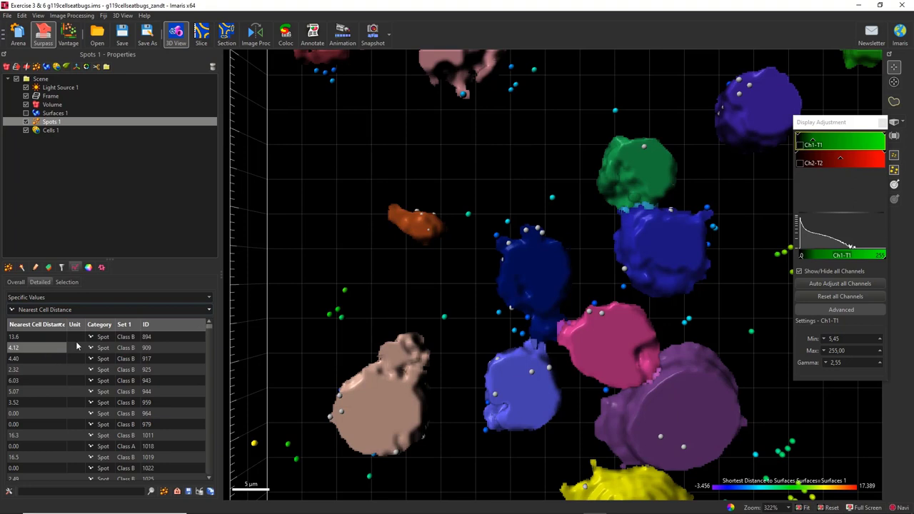
click(345, 289)
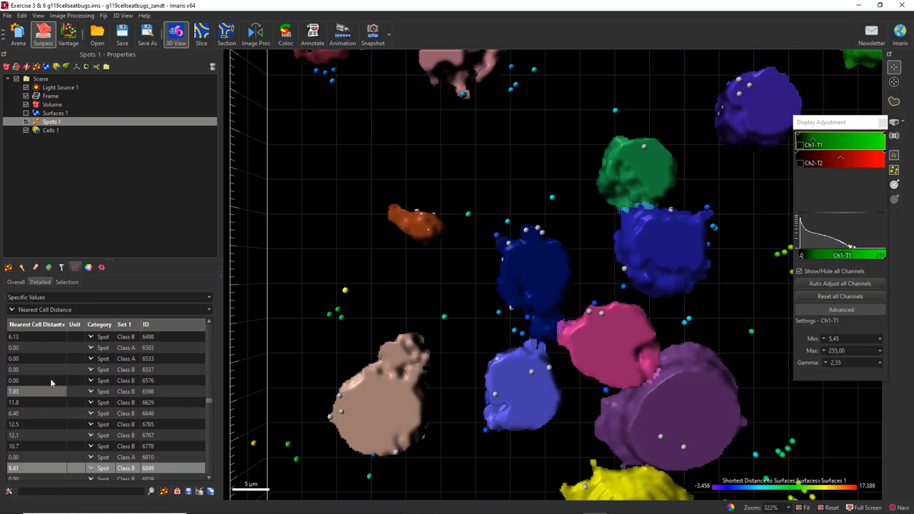
Look up the Nearest Cell ID value for the same spot outside the cells.
click(56, 308)
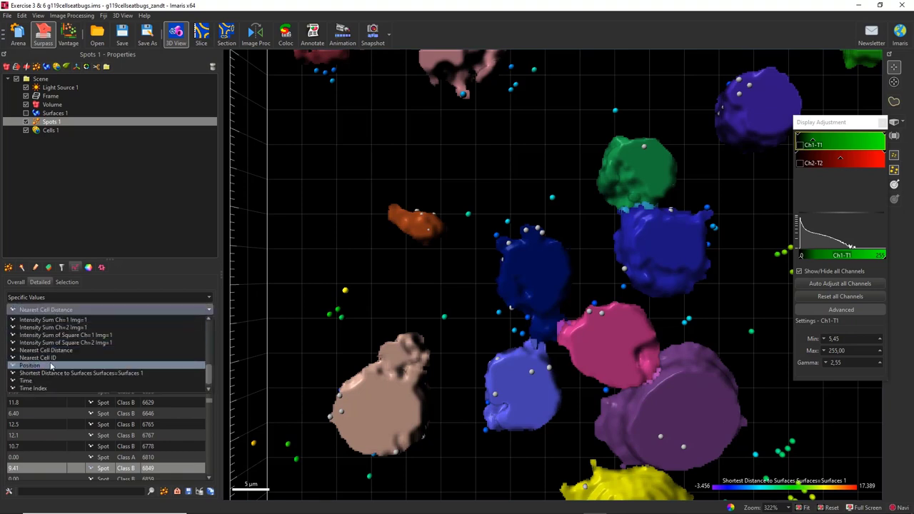
click(50, 357)
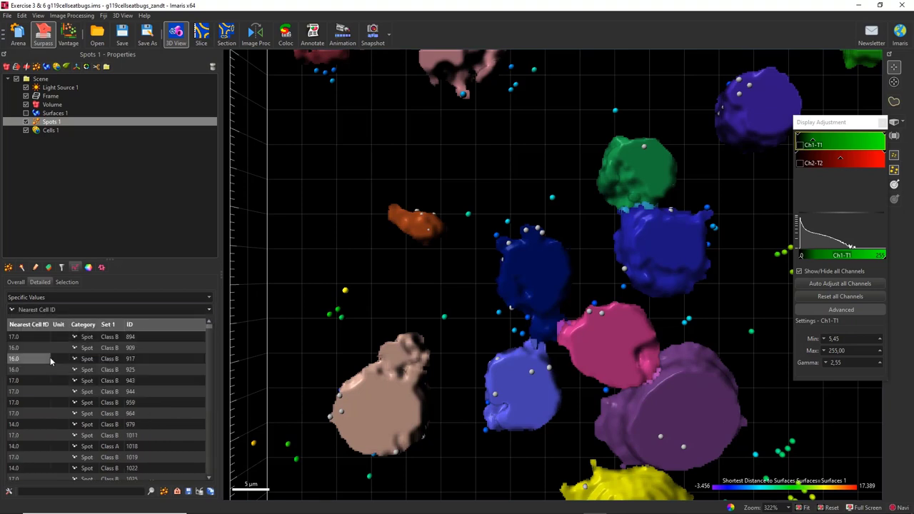
click(345, 289)
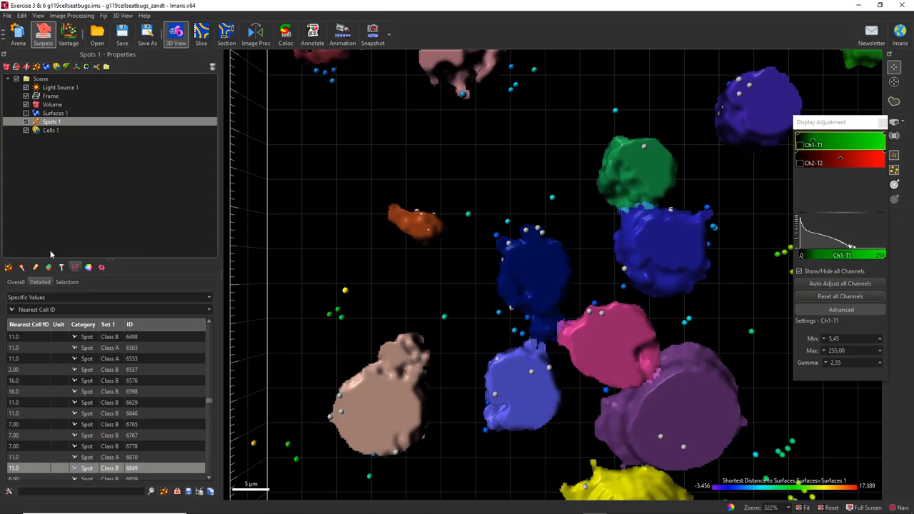
Open a 2D Vantage plot and hide Surfaces 1 so that only Spots 1 is plotted.
click(67, 35)
click(147, 32)
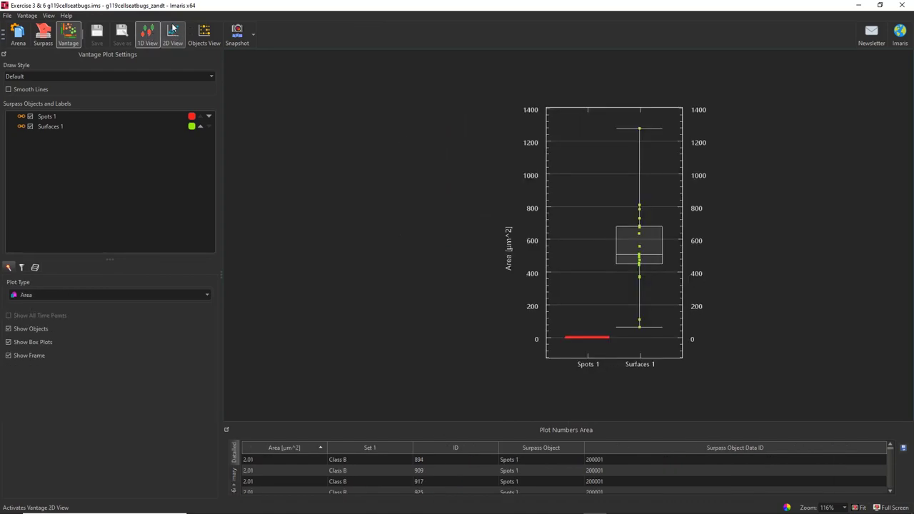
click(173, 30)
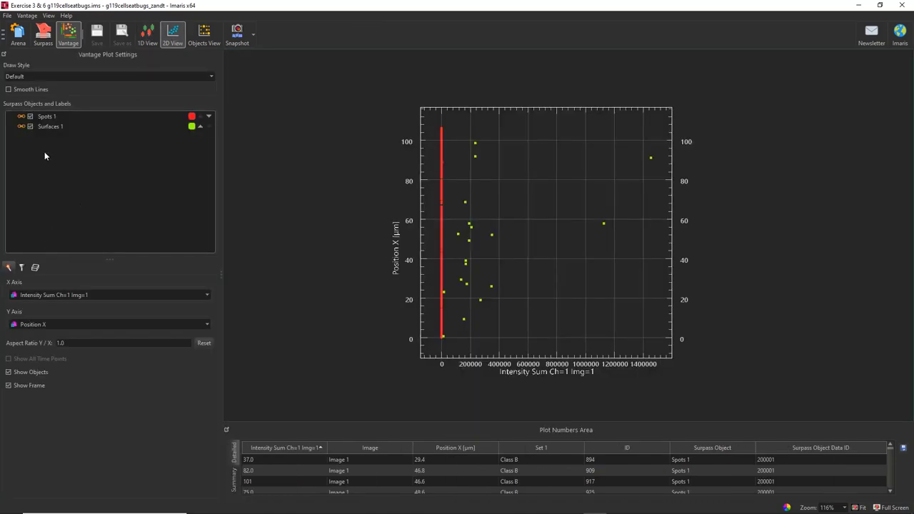
click(30, 127)
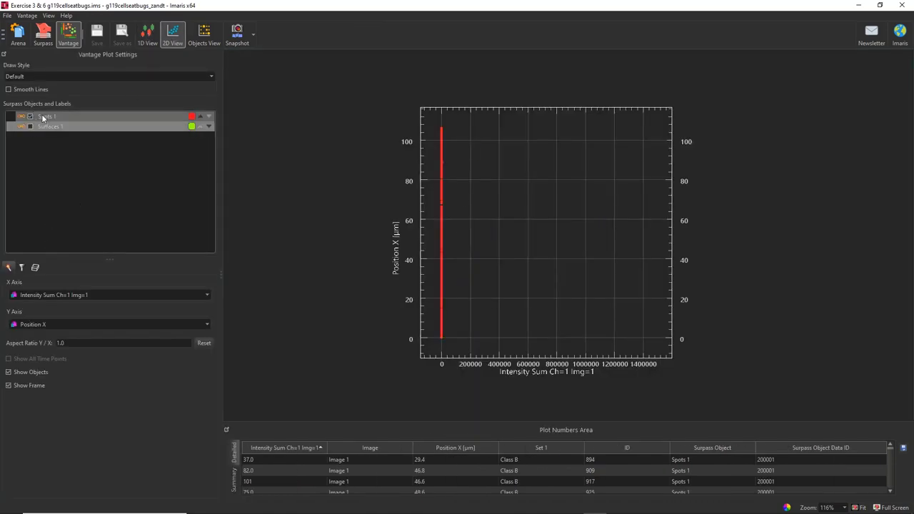
Plot Nearest Cell ID on the X axis against Nearest Cell Distance on the Y axis.
click(54, 294)
scroll(50, 335, down, 5)
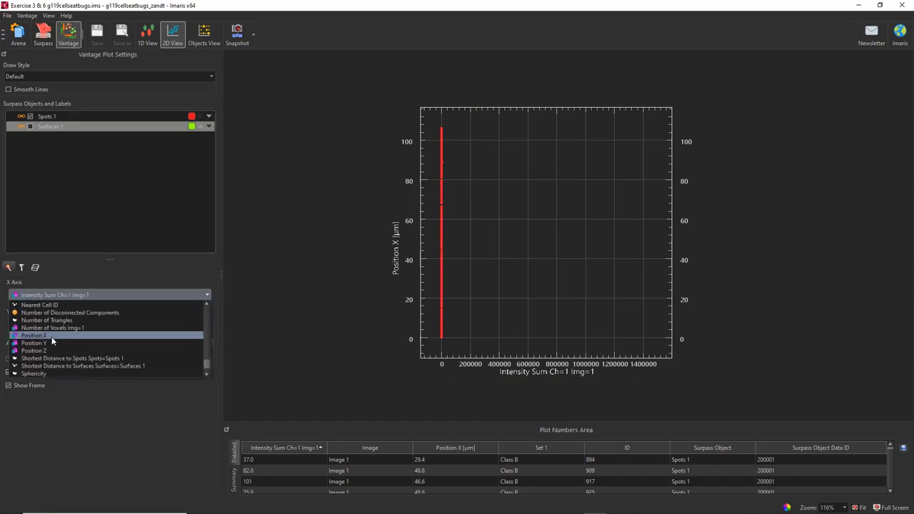
scroll(52, 341, up, 1)
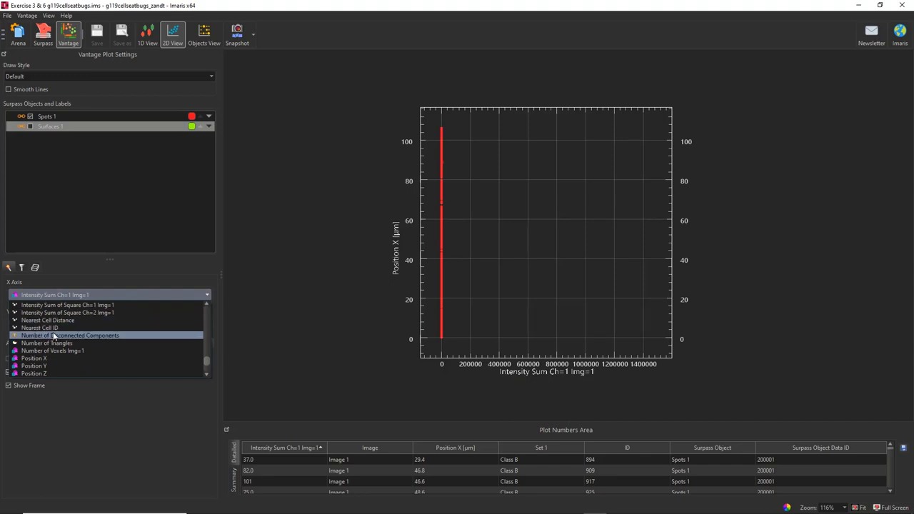
click(50, 328)
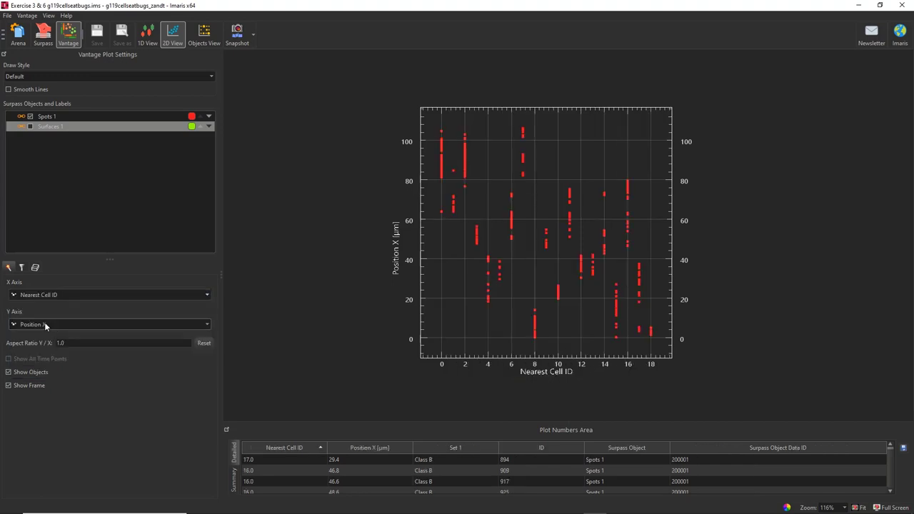
click(45, 324)
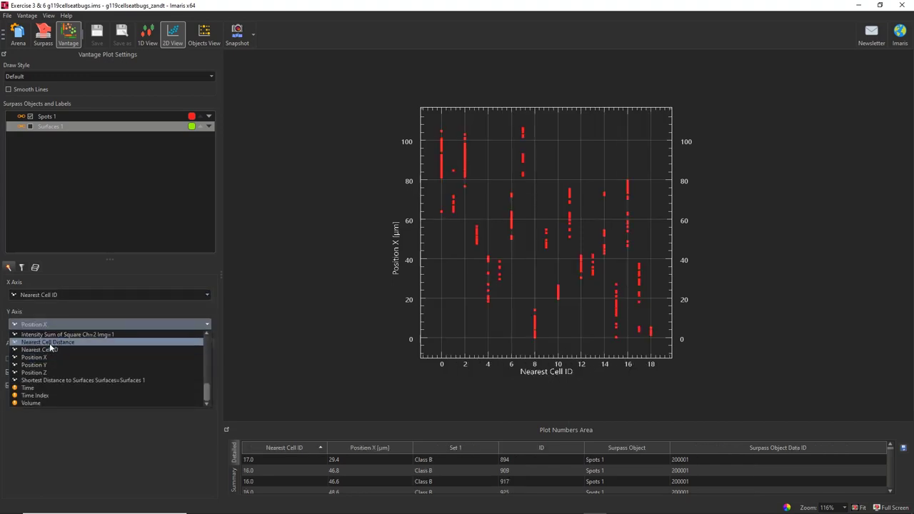
click(50, 343)
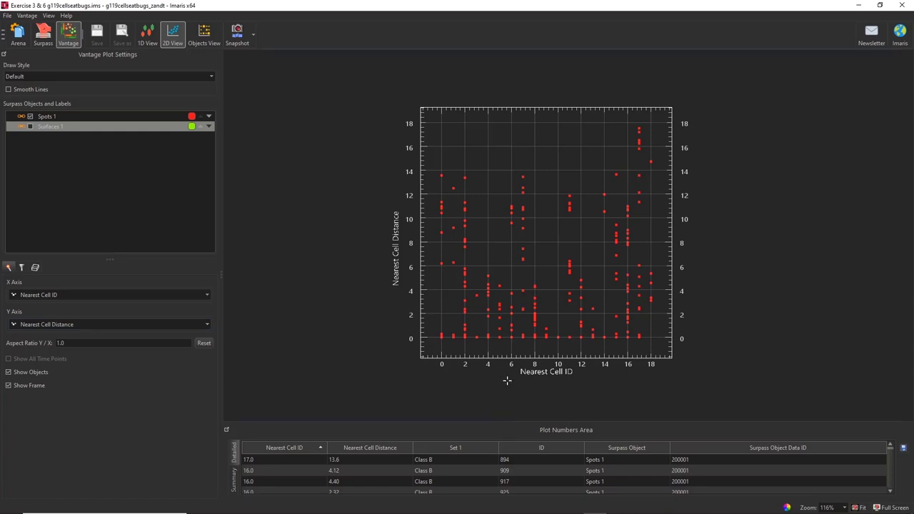
Review the enlarged plot data table sorted by descending Nearest Cell ID, and return to the Surpass scene.
drag(502, 422, 502, 189)
click(271, 216)
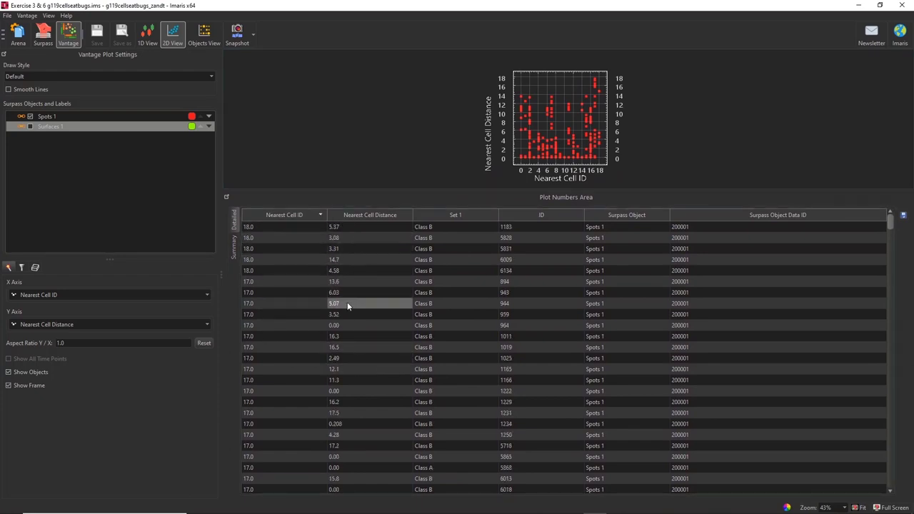
scroll(353, 341, down, 10)
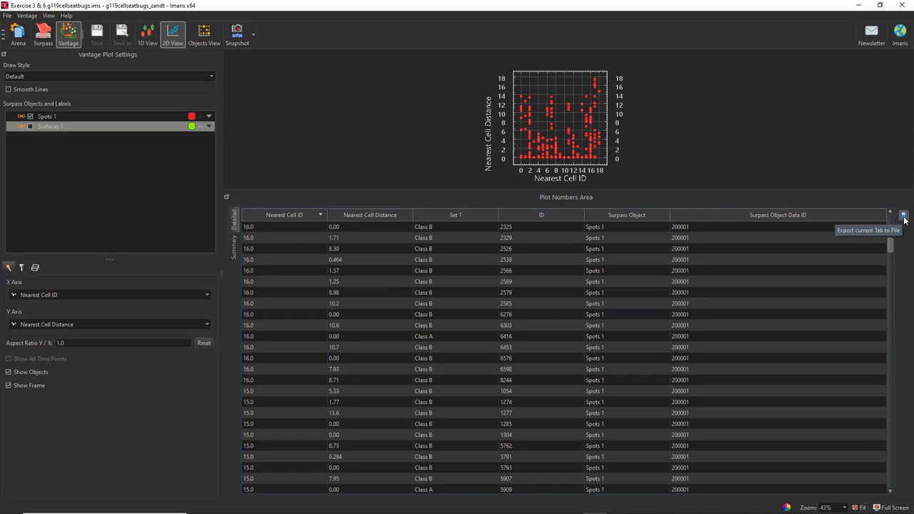
click(43, 40)
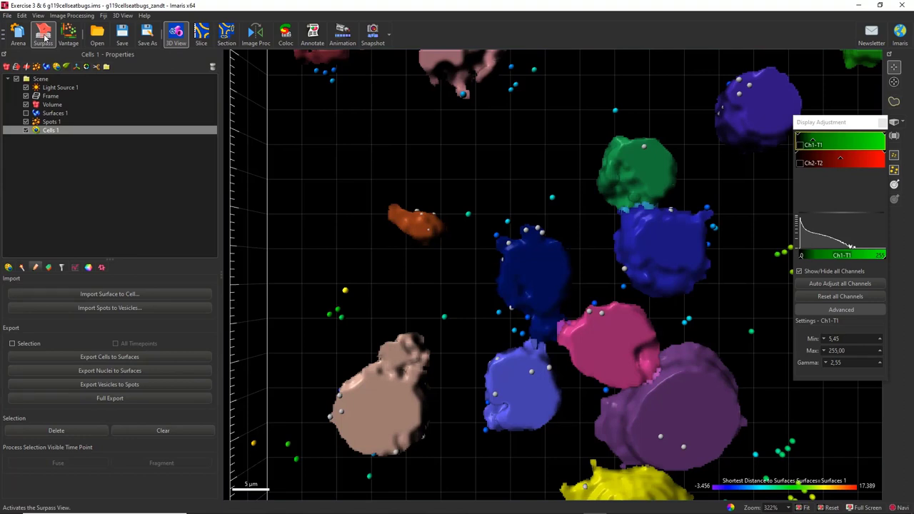